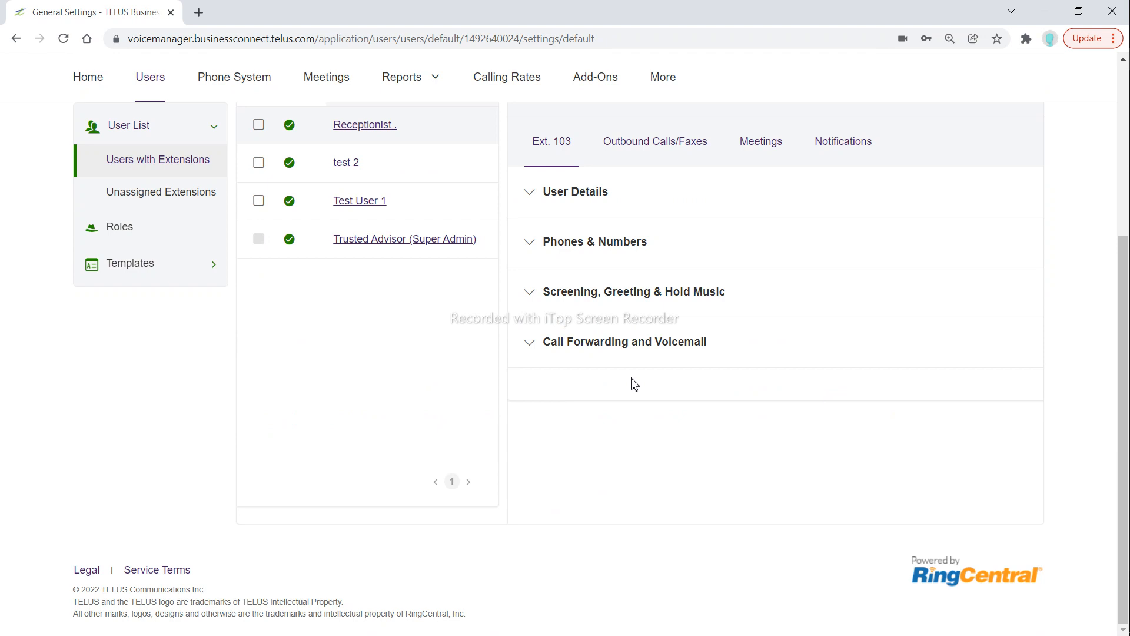
Open the Receptionist's Voice Manager password settings from User Details, entering the current admin password, and close them without changes
left_click(589, 203)
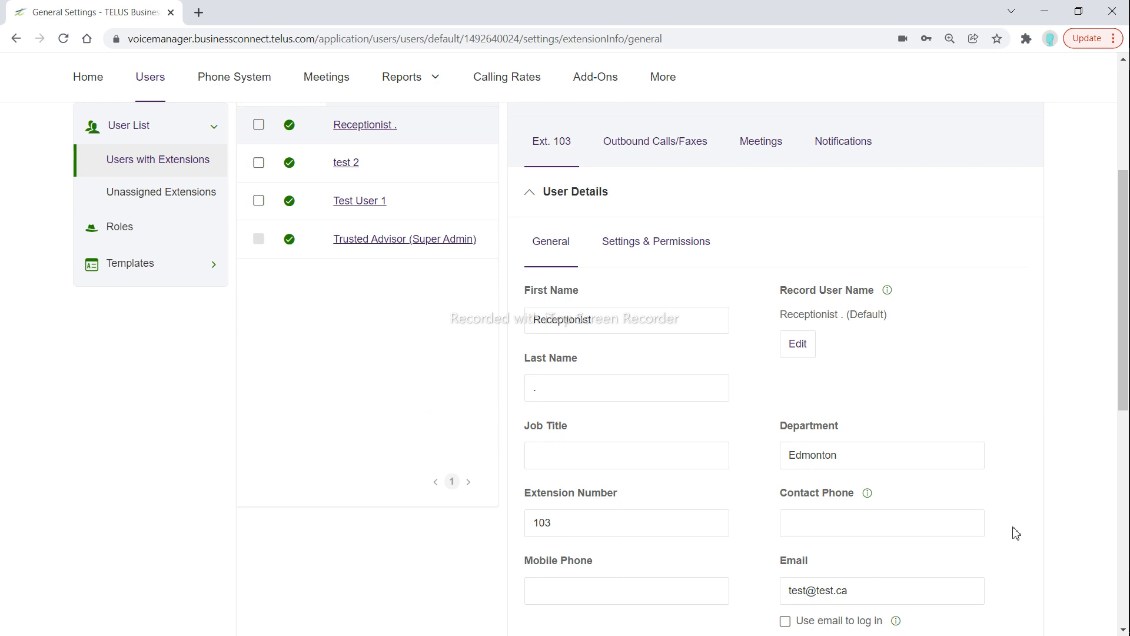
scroll(1033, 526, "down", 5)
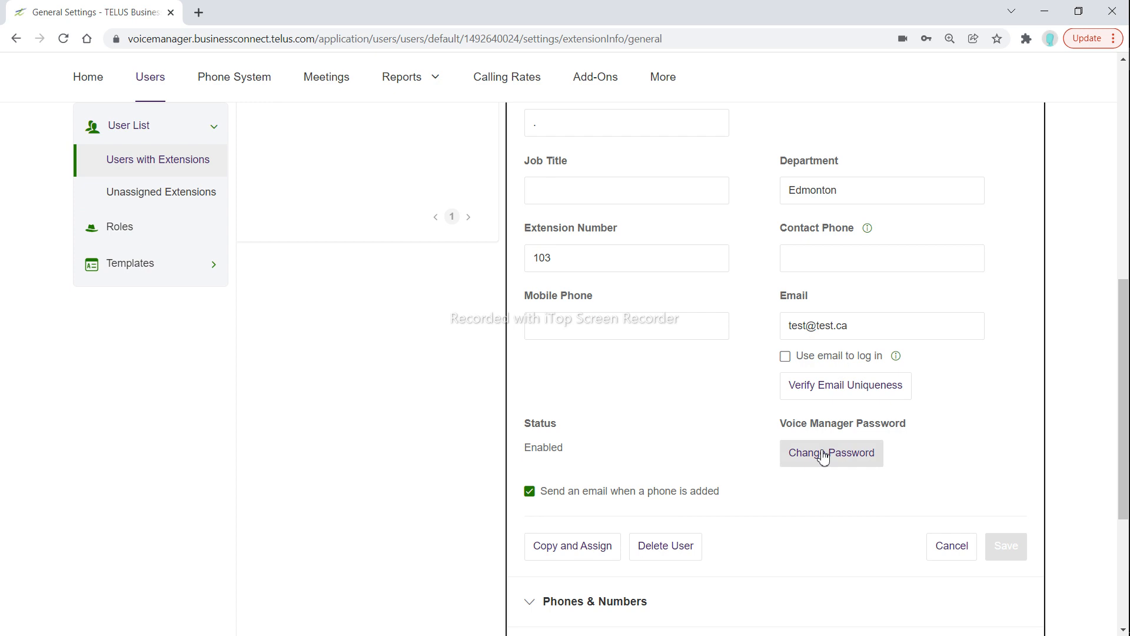
left_click(823, 455)
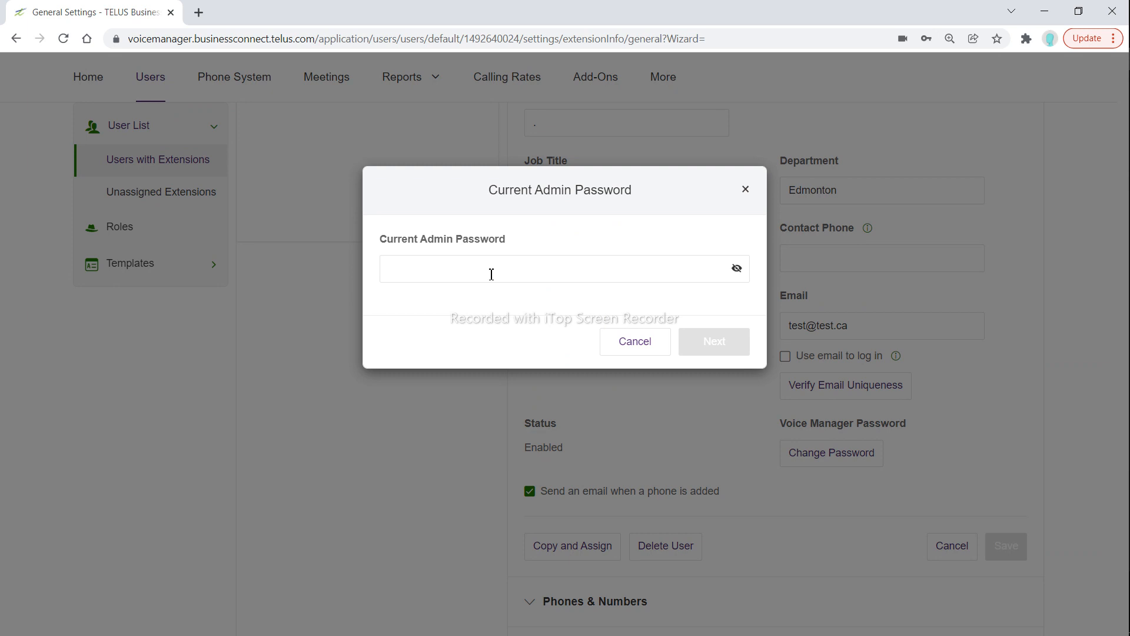
left_click(492, 275)
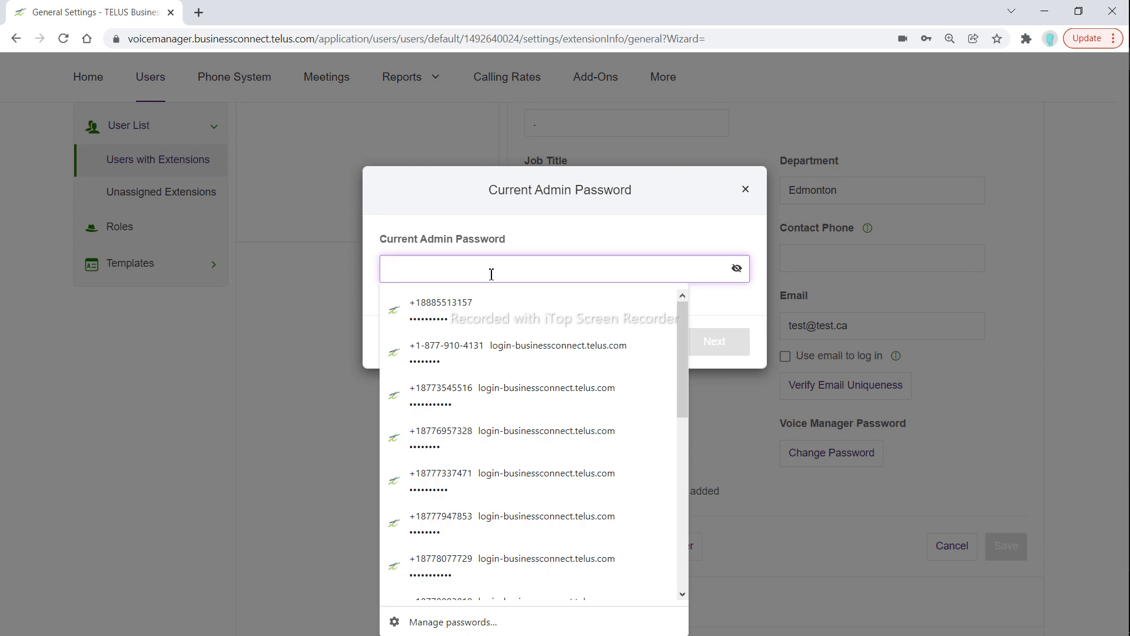
type("**********")
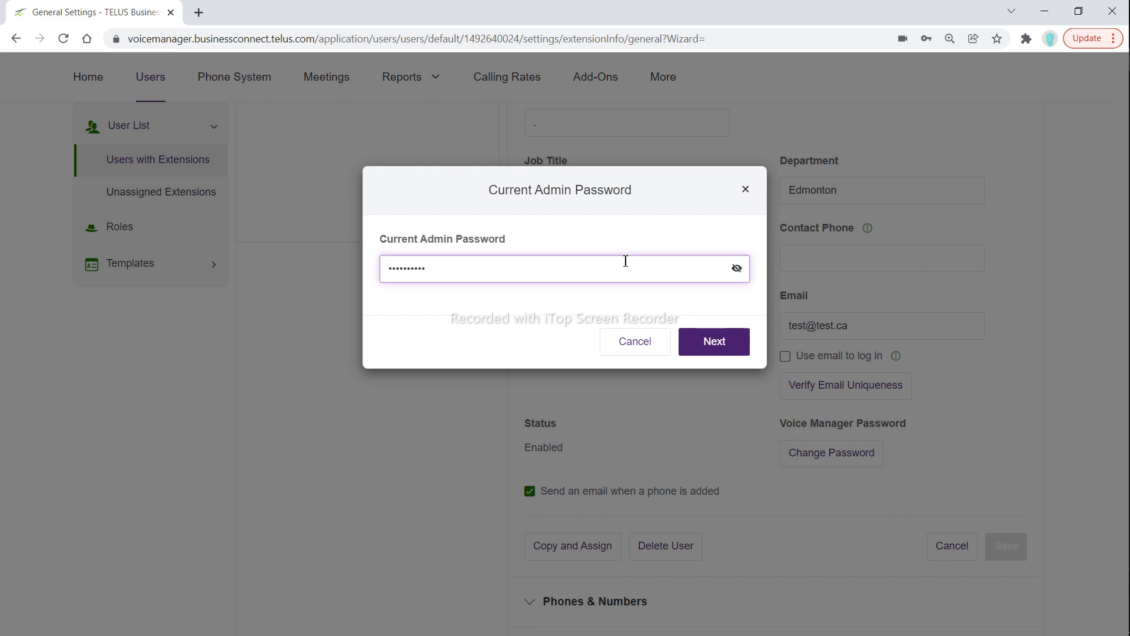
left_click(746, 341)
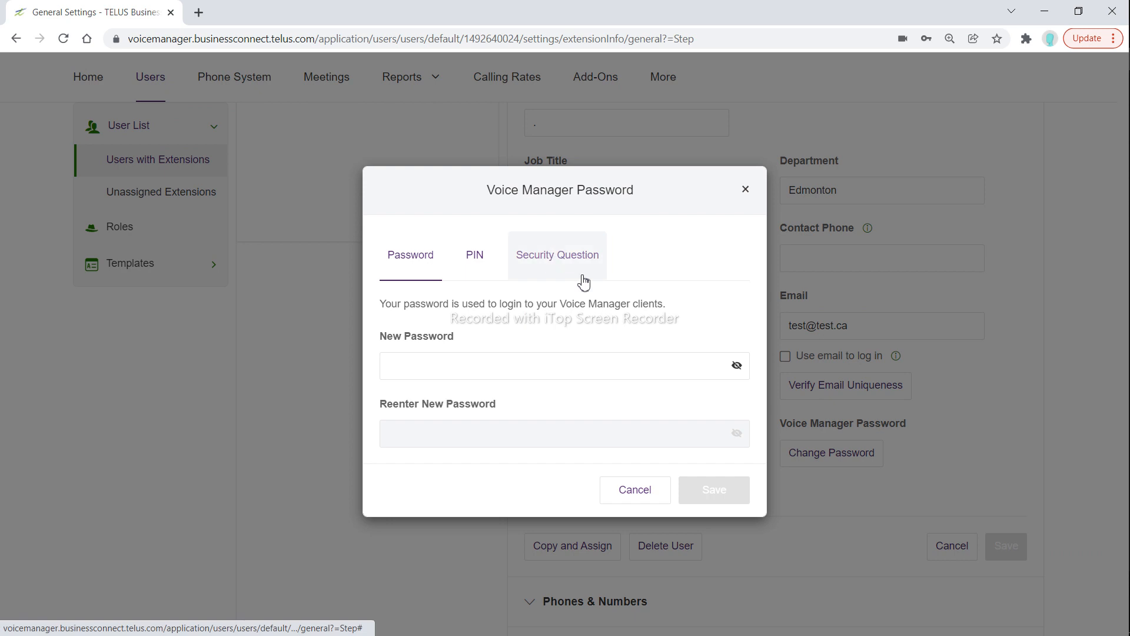
left_click(654, 505)
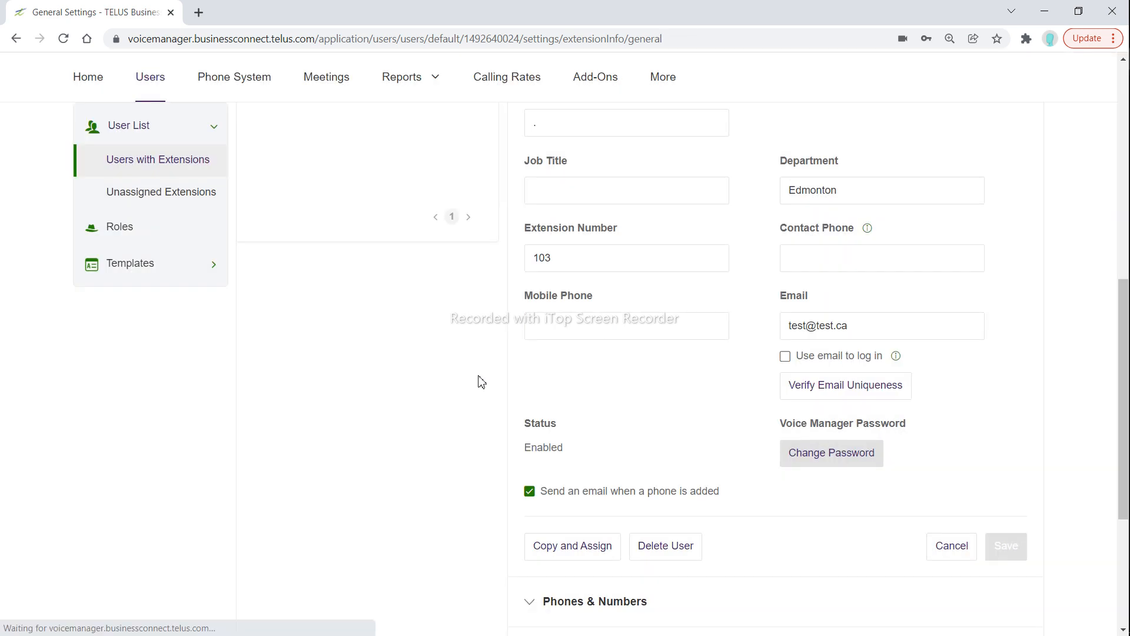
Review the Receptionist's Regional Settings under Settings & Permissions and close them without changes
scroll(423, 355, "up", 1)
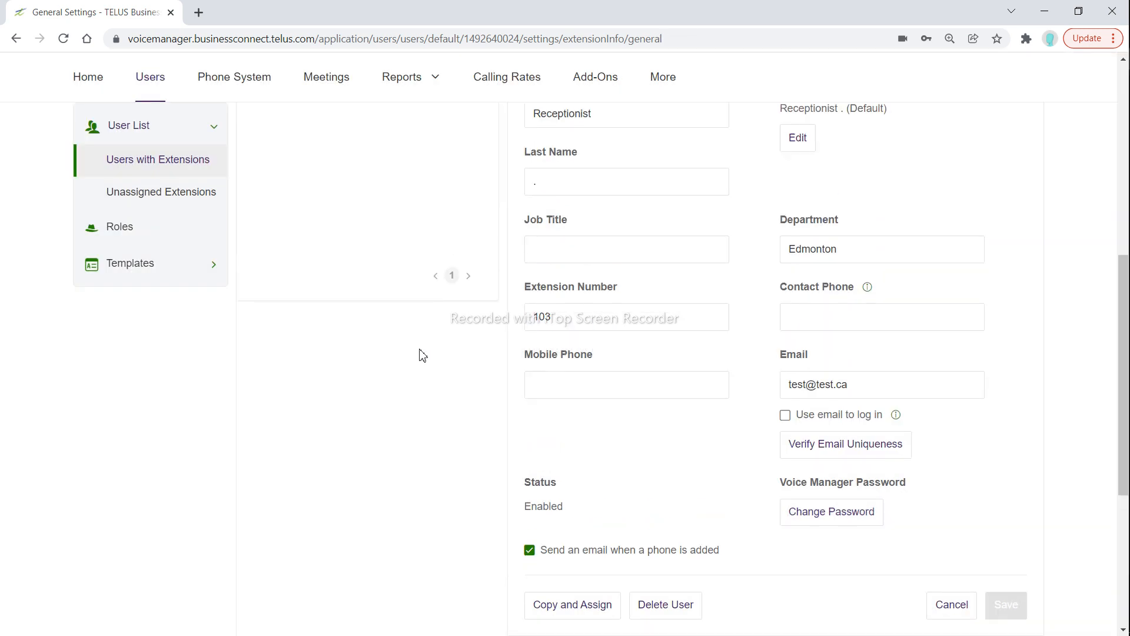
scroll(423, 355, "up", 5)
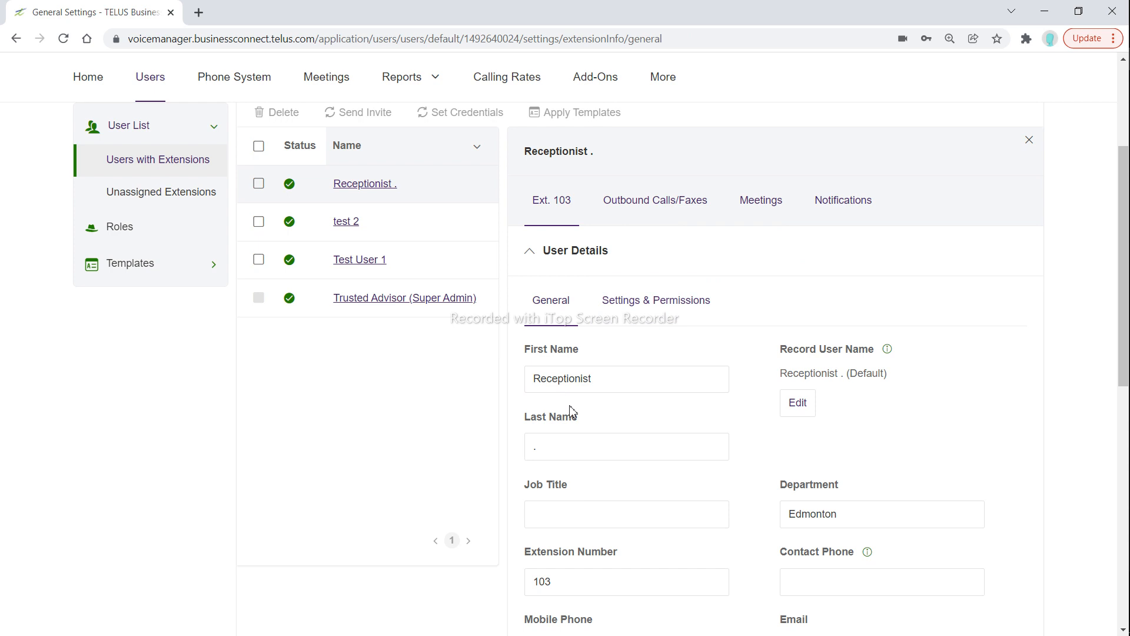
left_click(655, 298)
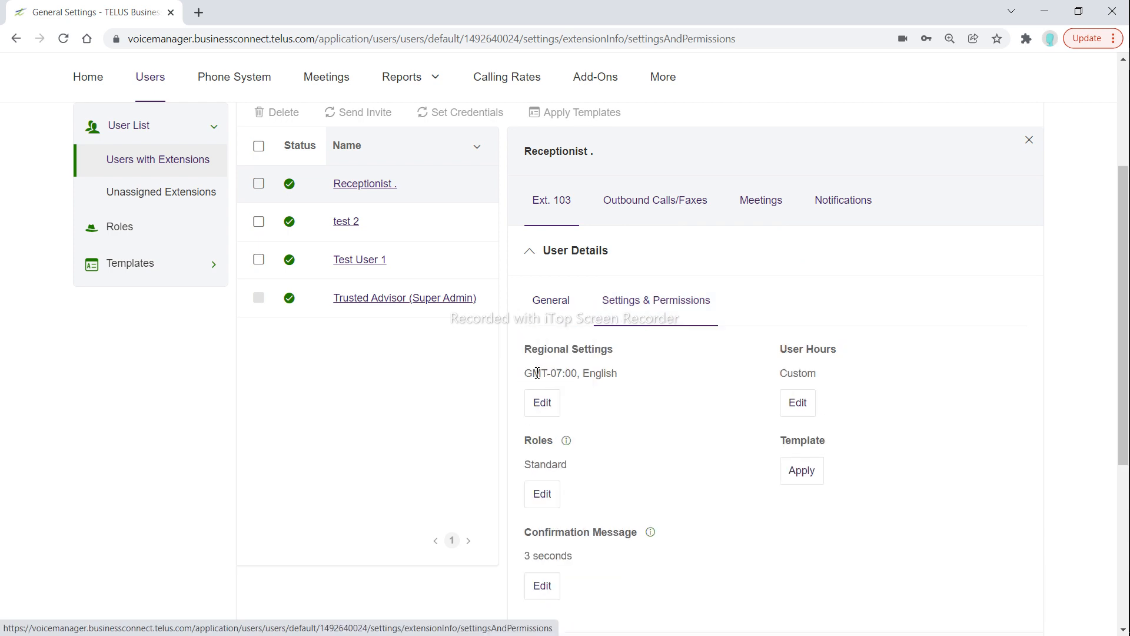
left_click(537, 407)
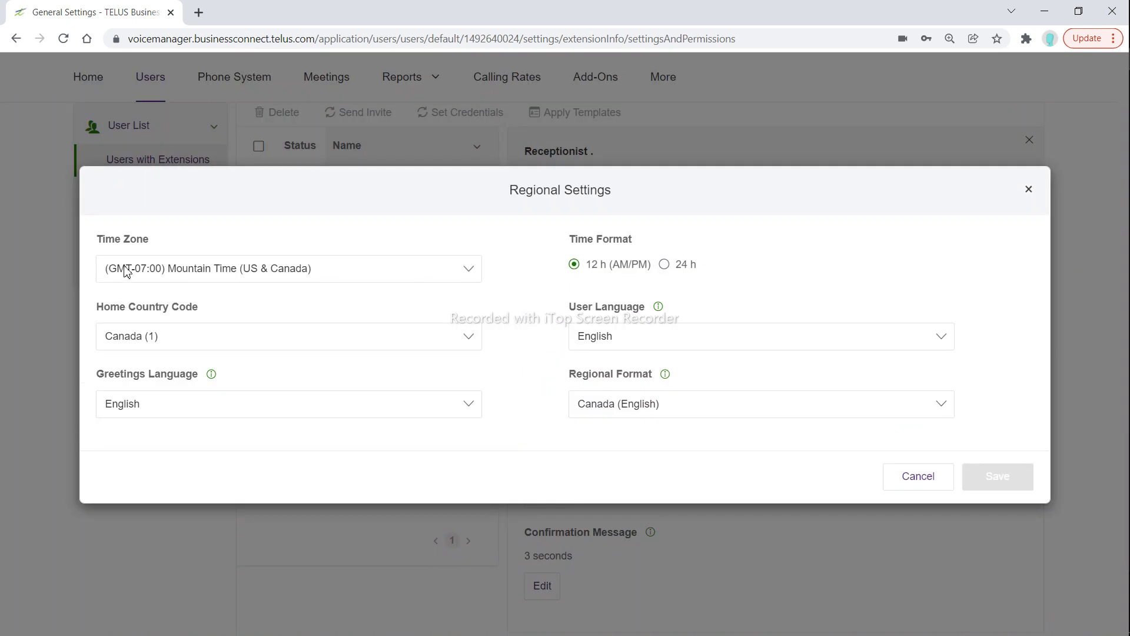
left_click(925, 479)
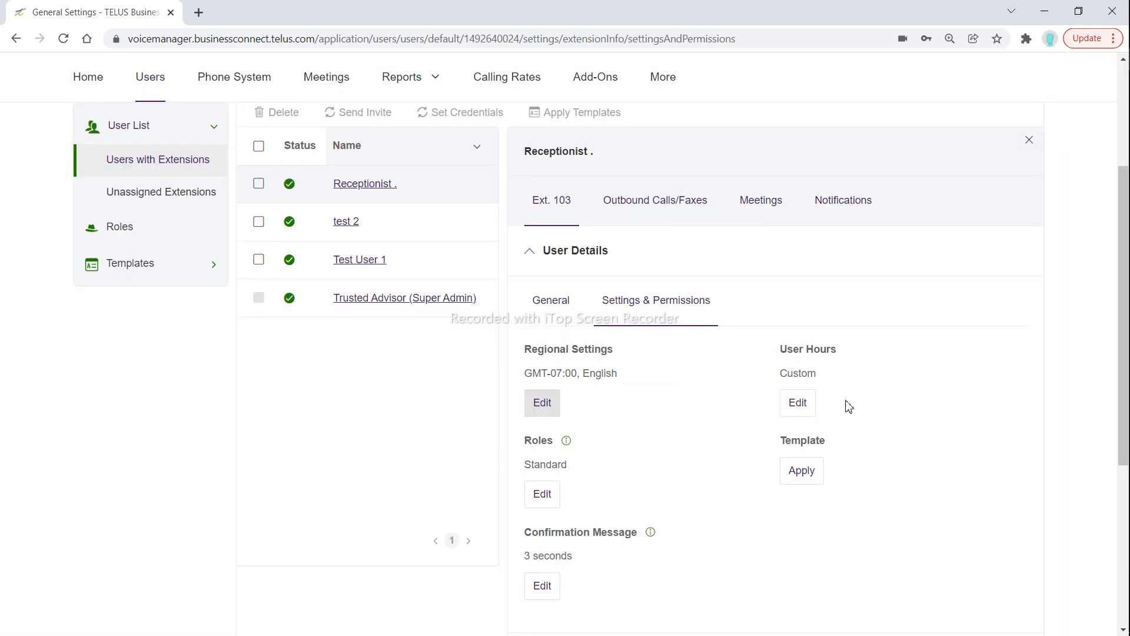
Try 24 hours / 7 days a week for the Receptionist's user hours, return to Custom hours and save
left_click(791, 406)
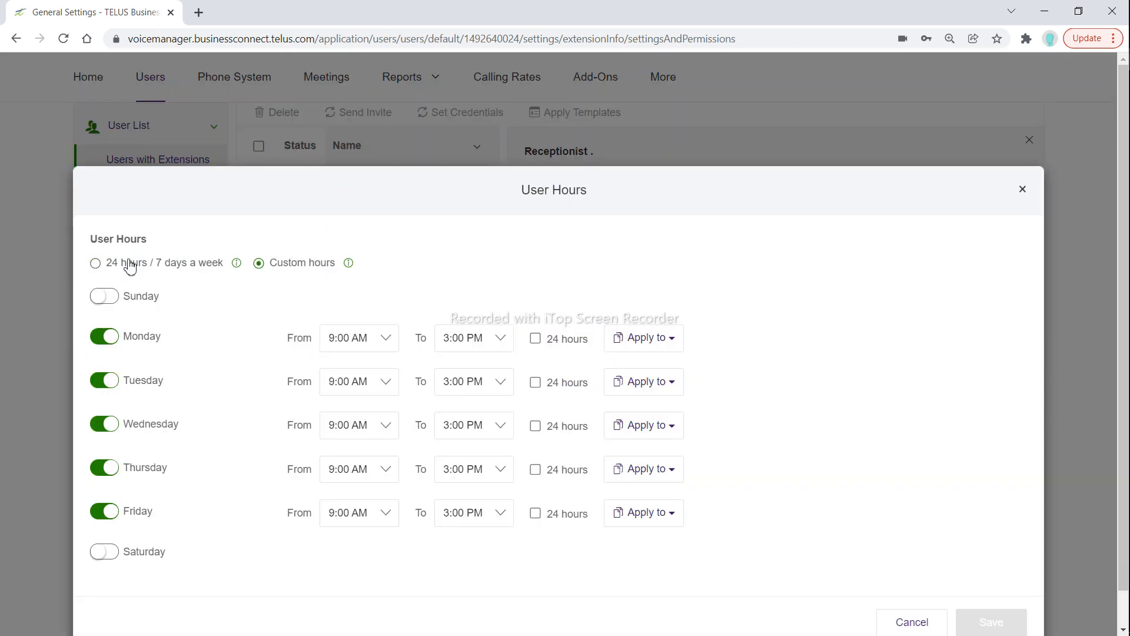
left_click(130, 263)
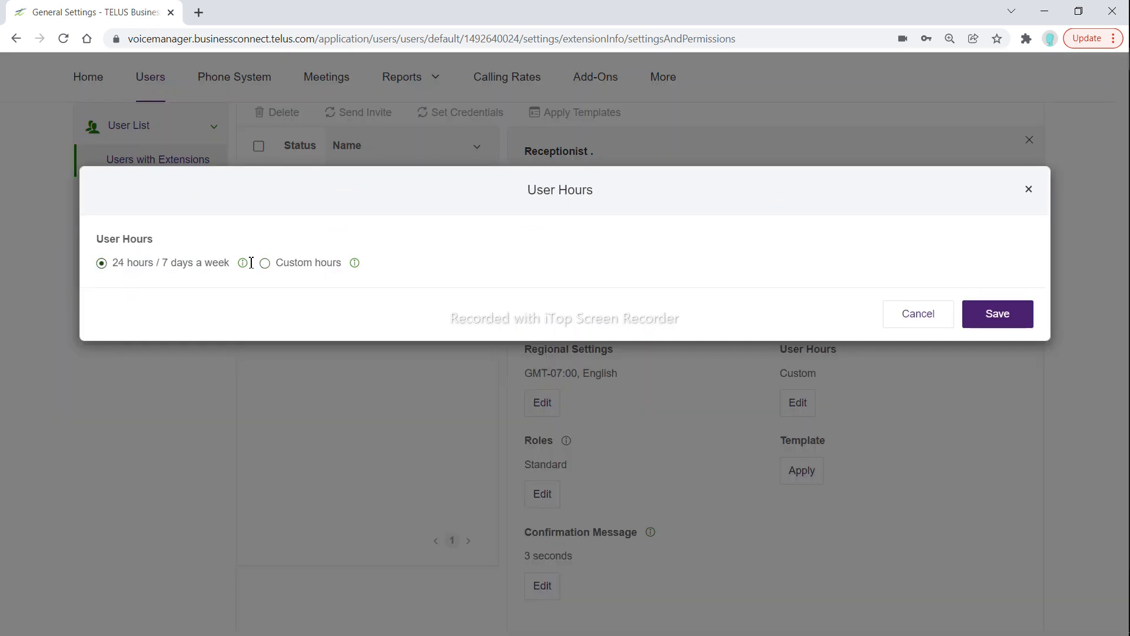
left_click(283, 264)
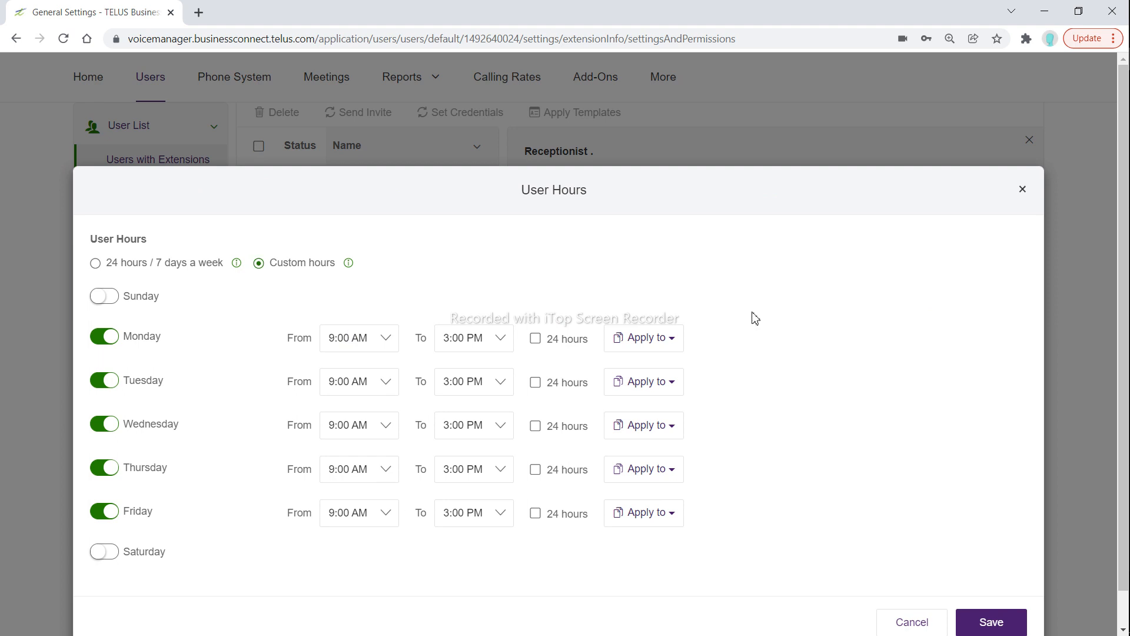
scroll(755, 319, "down", 2)
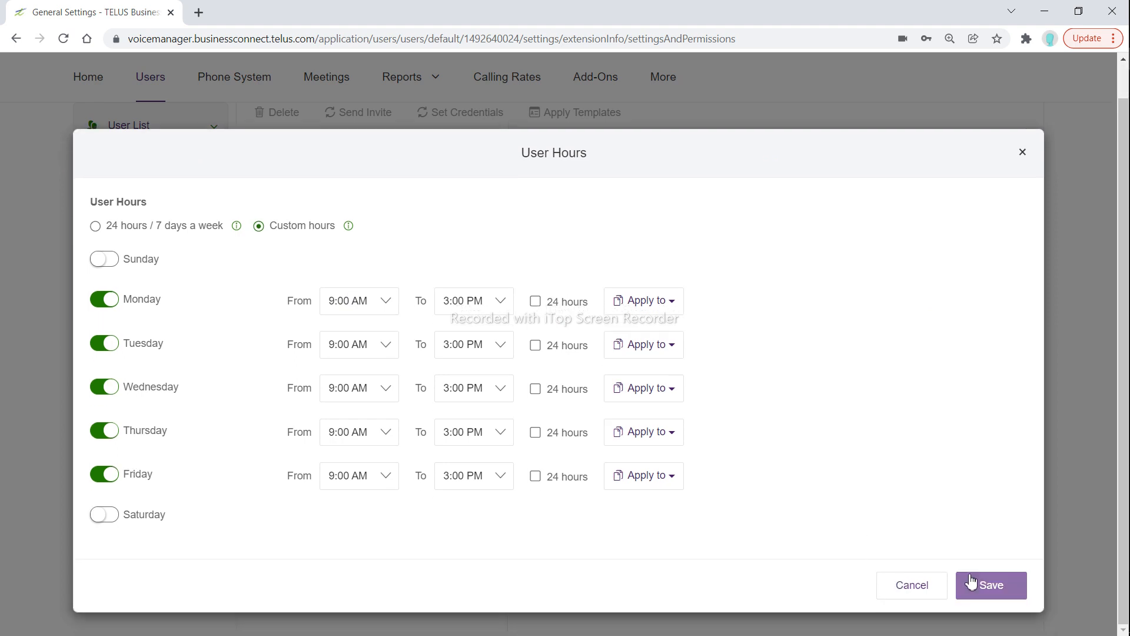
left_click(972, 583)
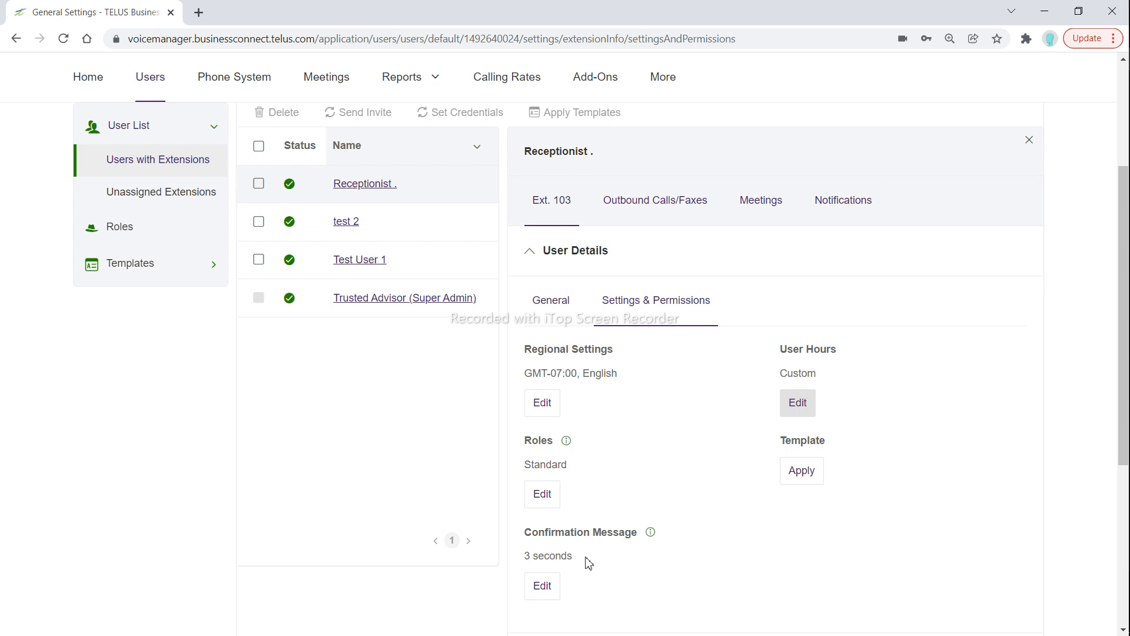
Preview the Phone System Admin, Standard (International), Billing Admin and User Admin roles for the Receptionist, and close without saving
left_click(545, 494)
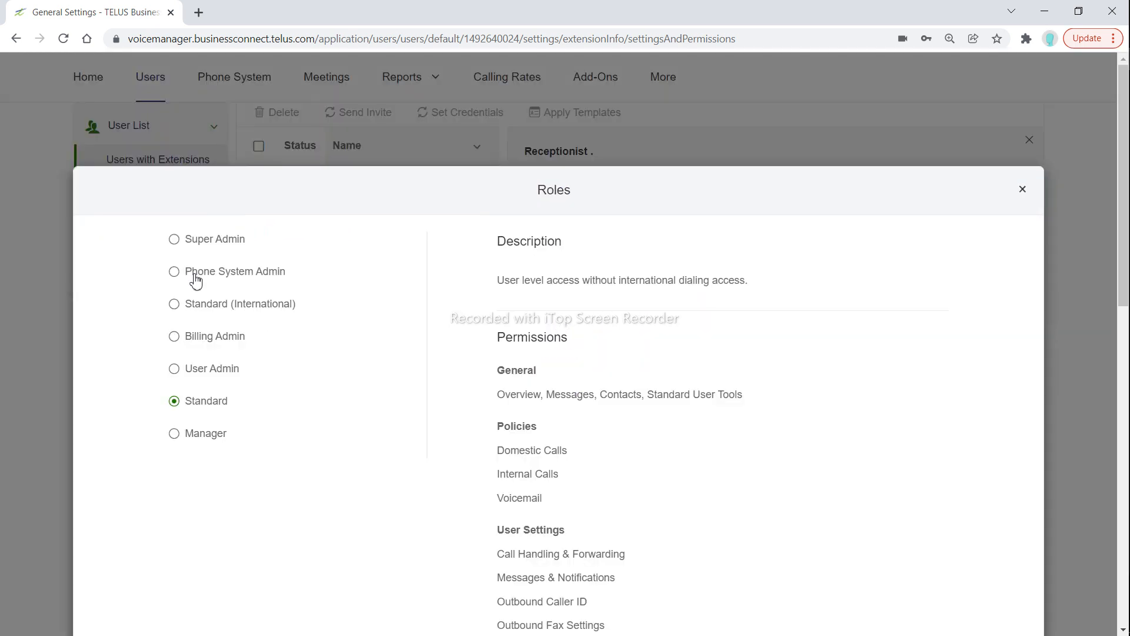
left_click(194, 275)
left_click(205, 305)
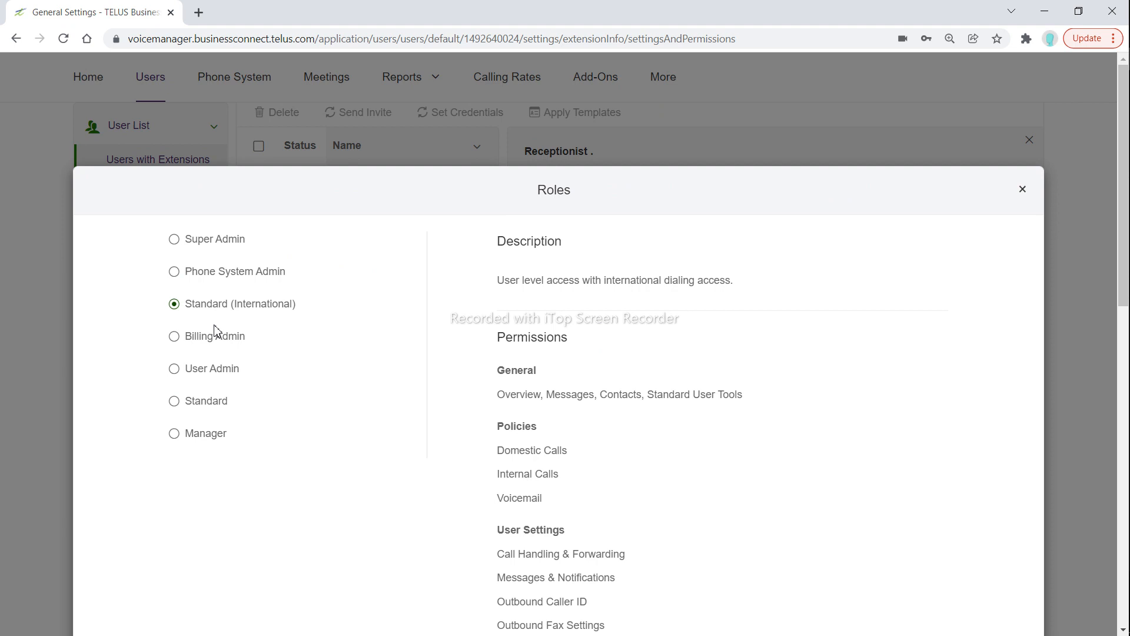
left_click(214, 344)
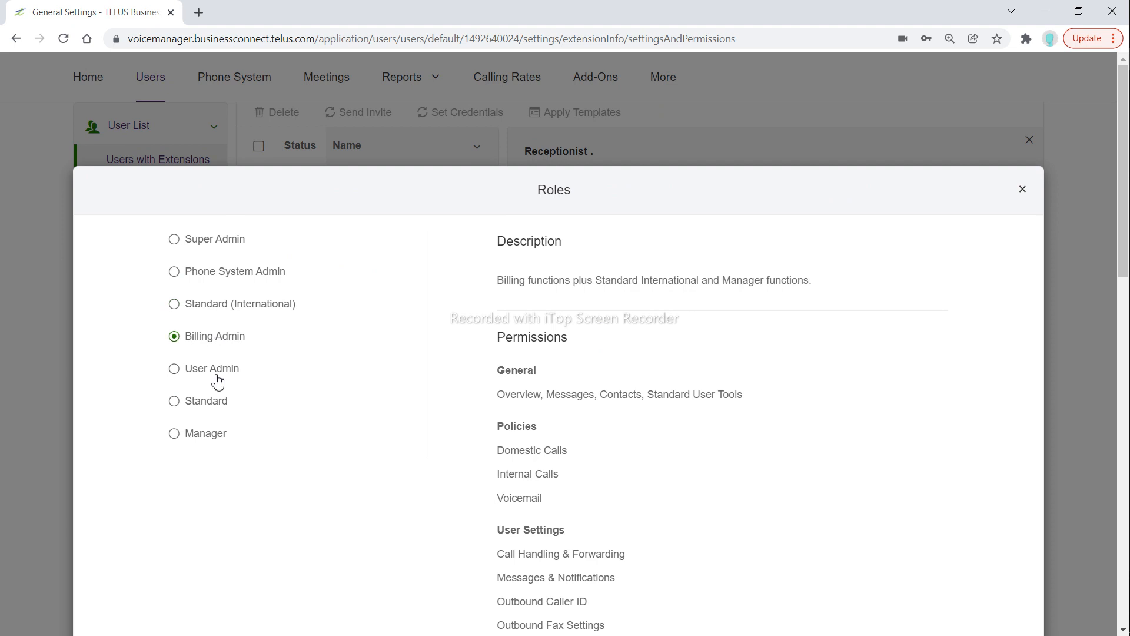
left_click(217, 382)
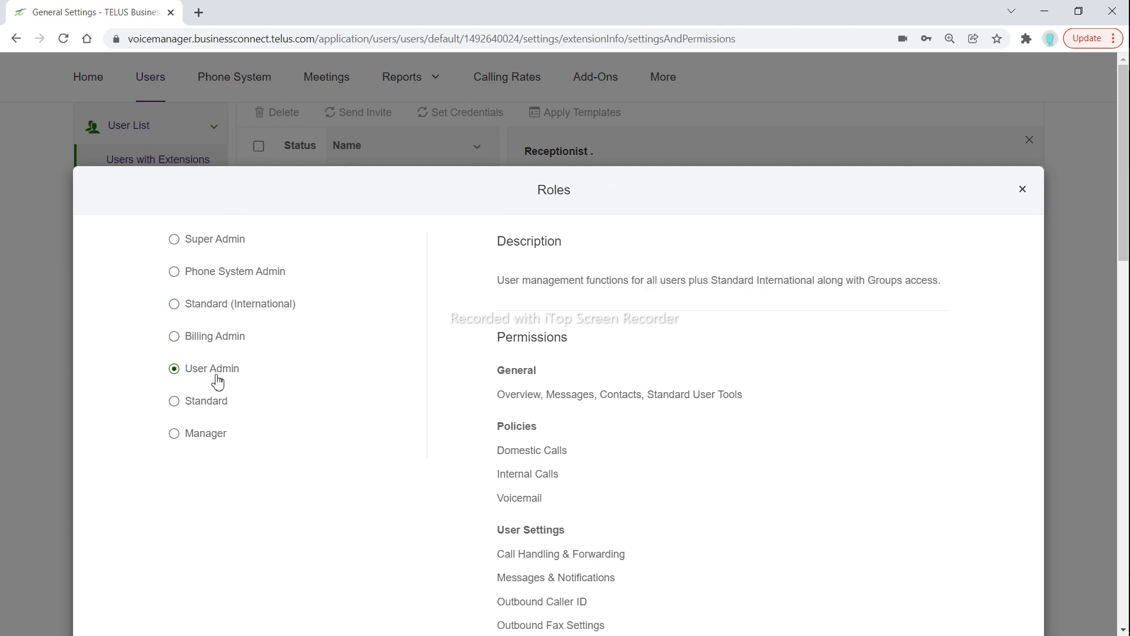
left_click(1023, 191)
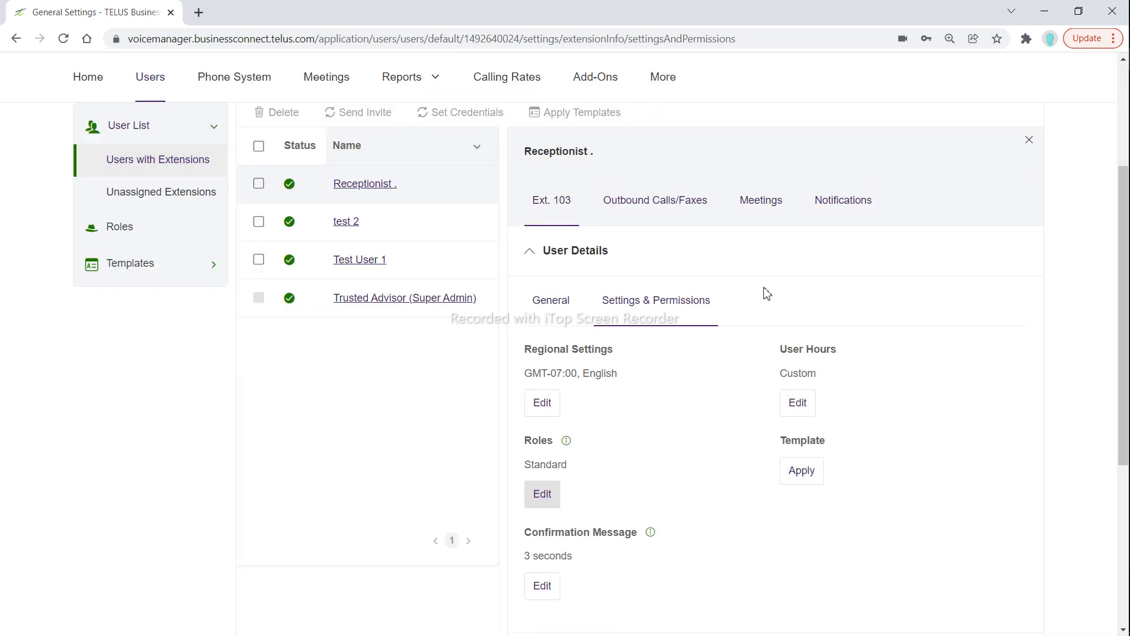
Open the Presence appearance settings in the Receptionist's Phones & Numbers section and examine the assigned lines
left_click(555, 259)
left_click(570, 307)
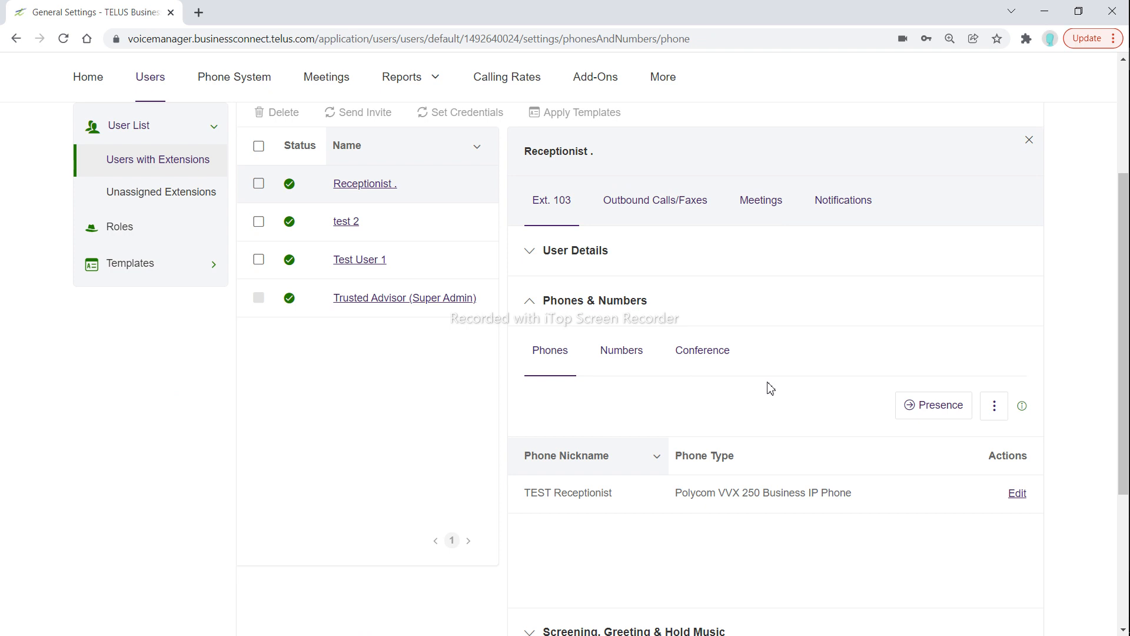
left_click(911, 407)
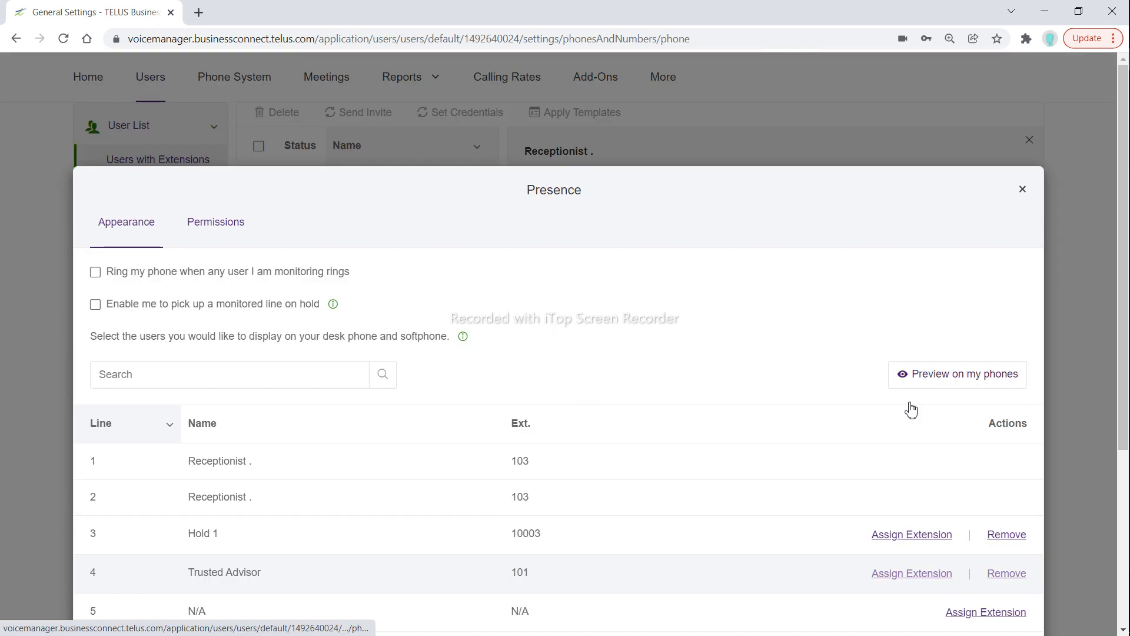
scroll(754, 270, "down", 1)
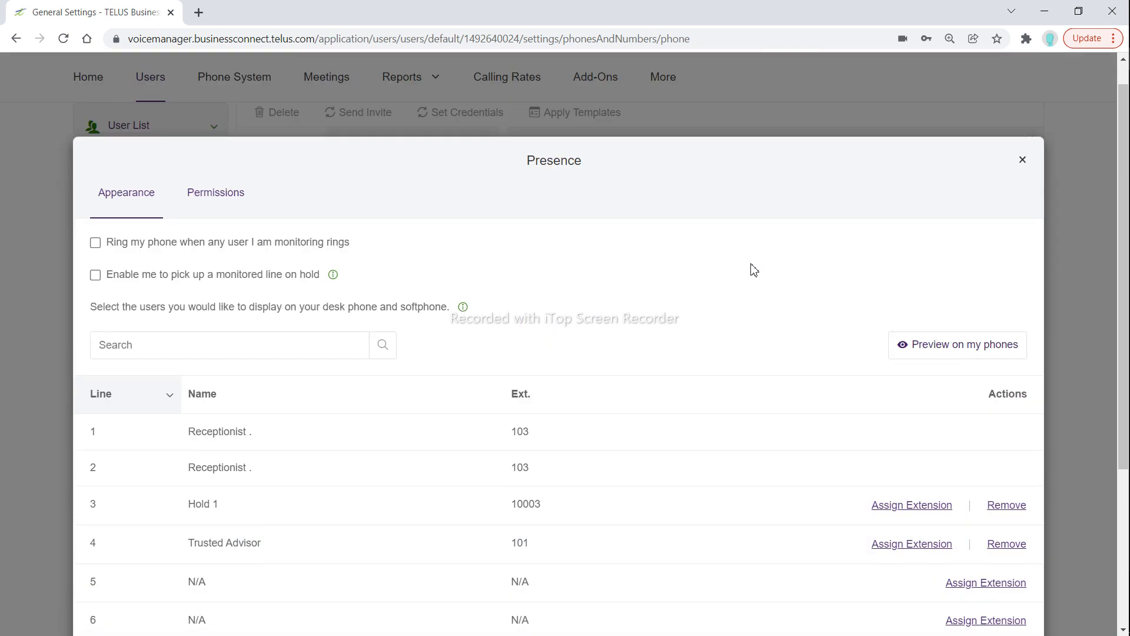
scroll(753, 271, "down", 3)
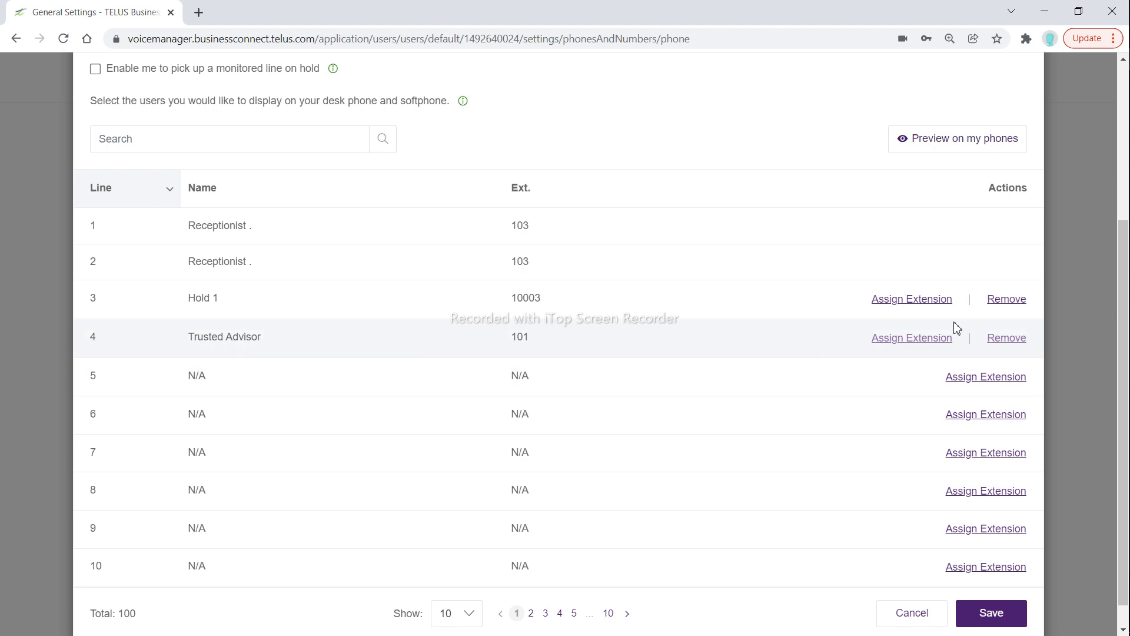
Remove Trusted Advisor from presence line 4 and assign the test 2 extension to that line
left_click(995, 341)
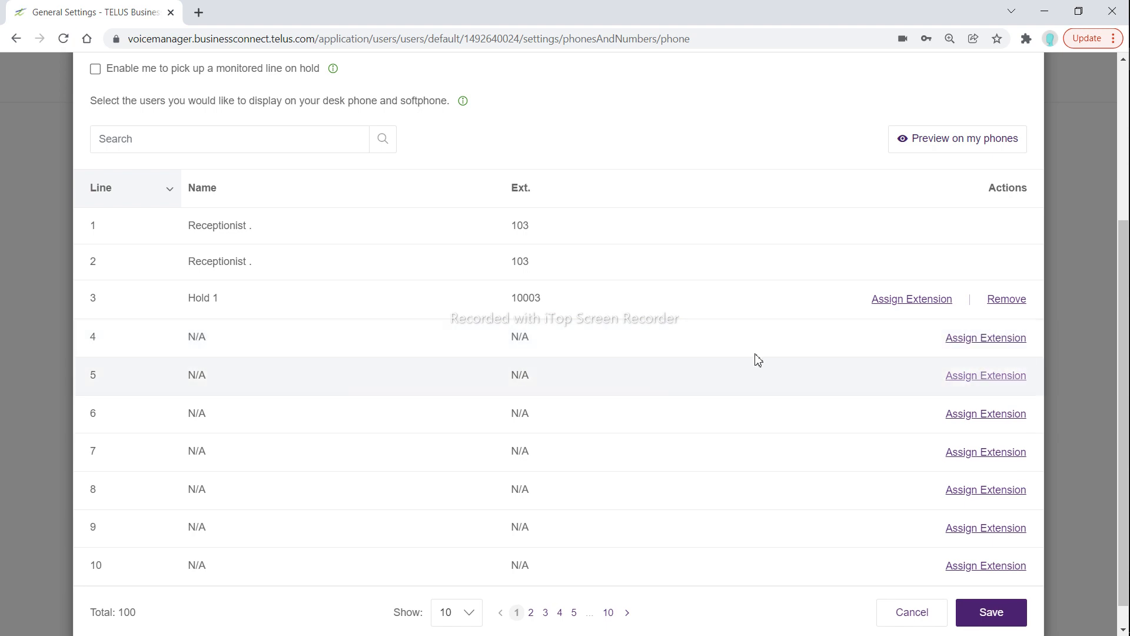
left_click(971, 346)
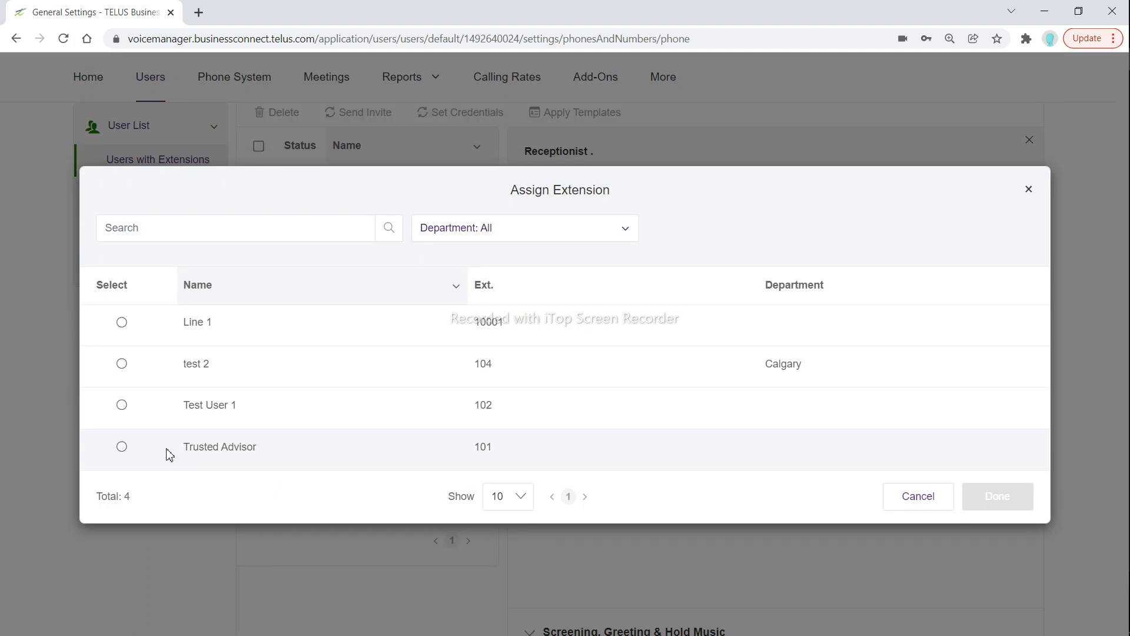
left_click(169, 452)
left_click(165, 370)
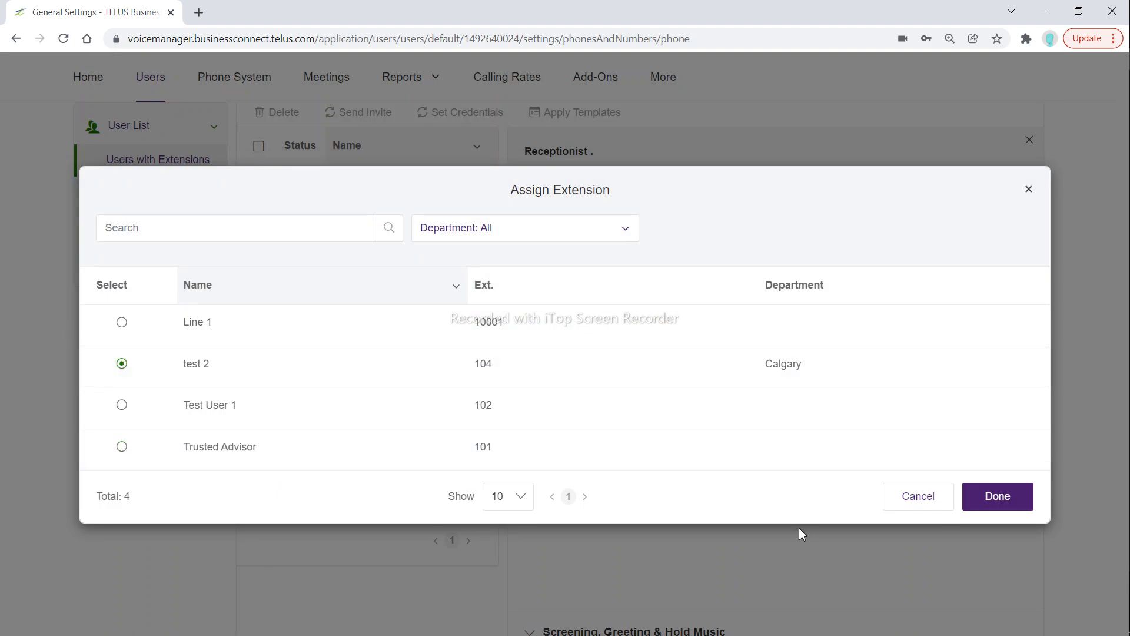
left_click(980, 507)
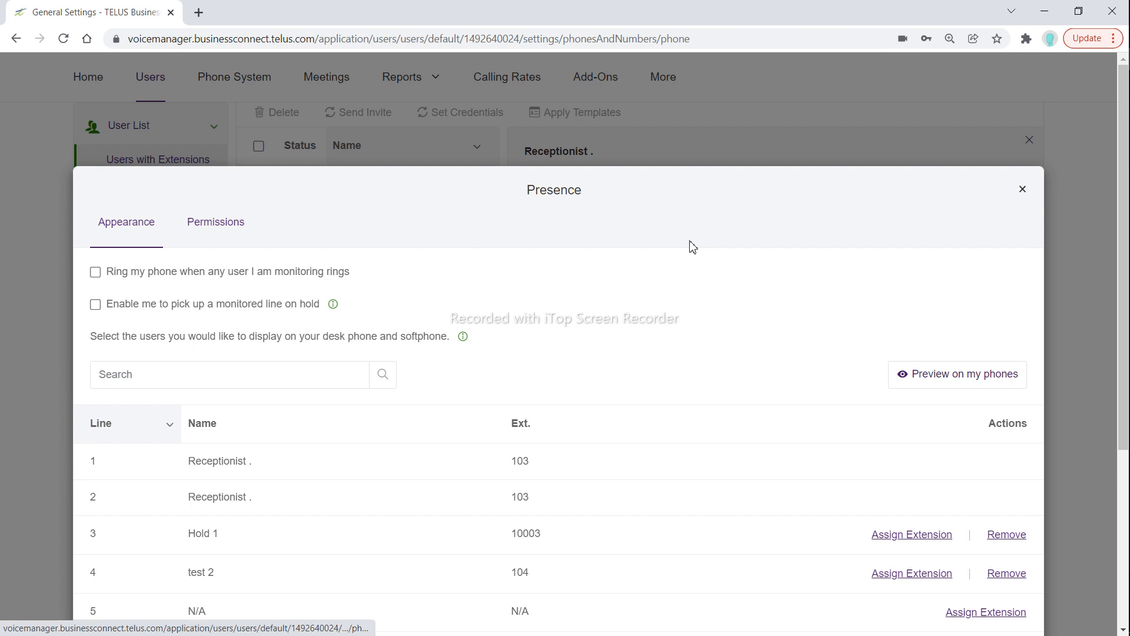
Review the presence line list and discard the presence changes
key("Down")
key("Up")
left_click(733, 244)
scroll(887, 297, "down", 1)
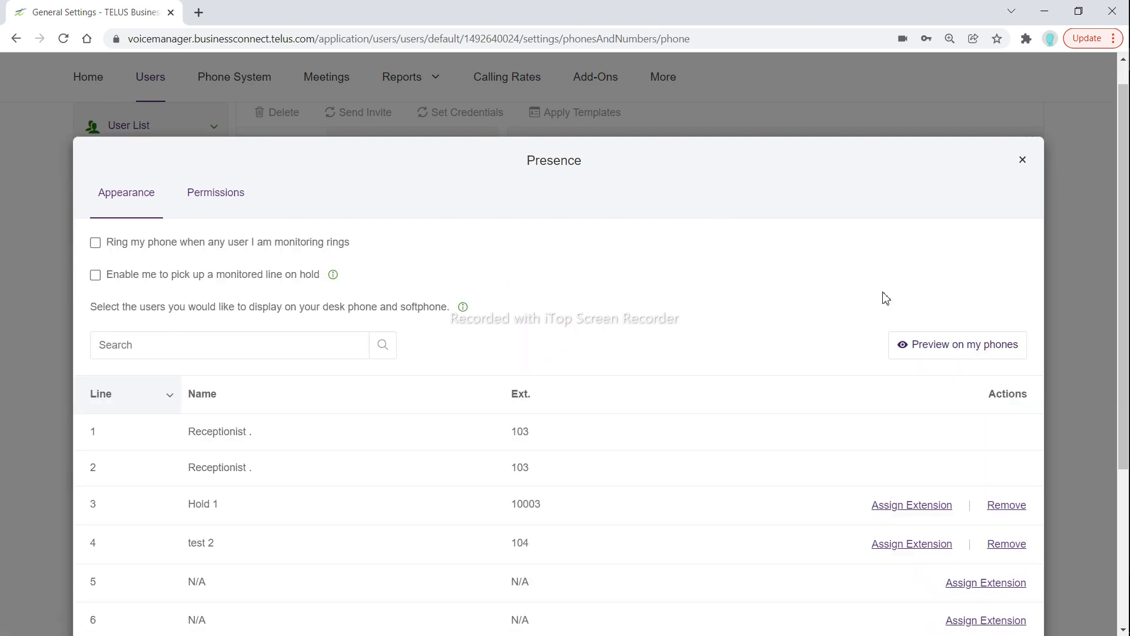
scroll(886, 298, "down", 3)
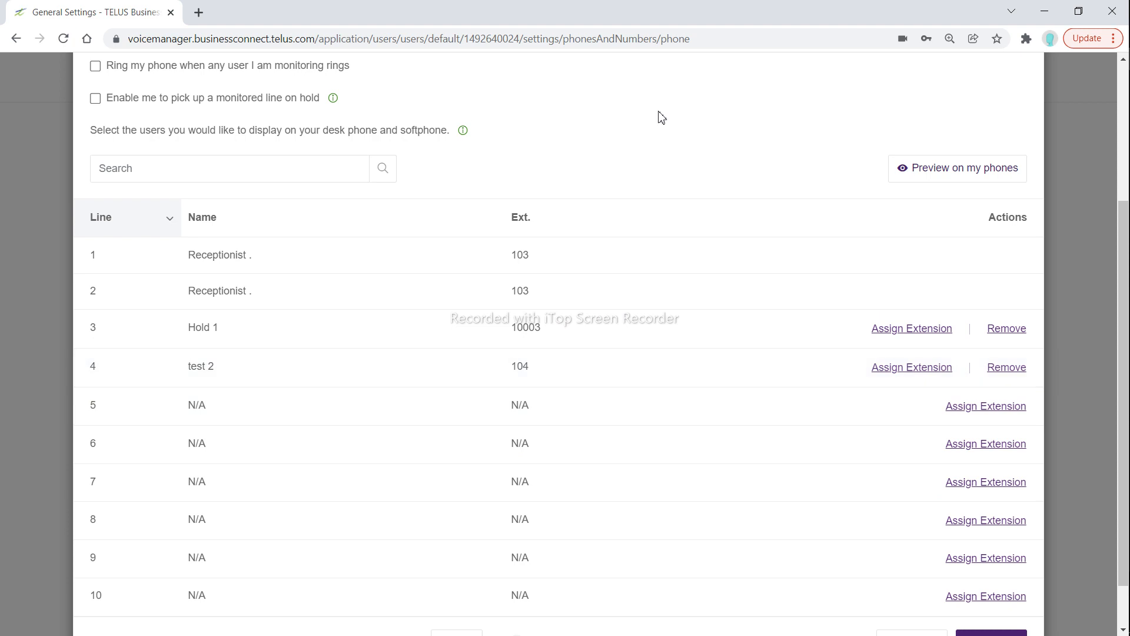
scroll(662, 118, "down", 2)
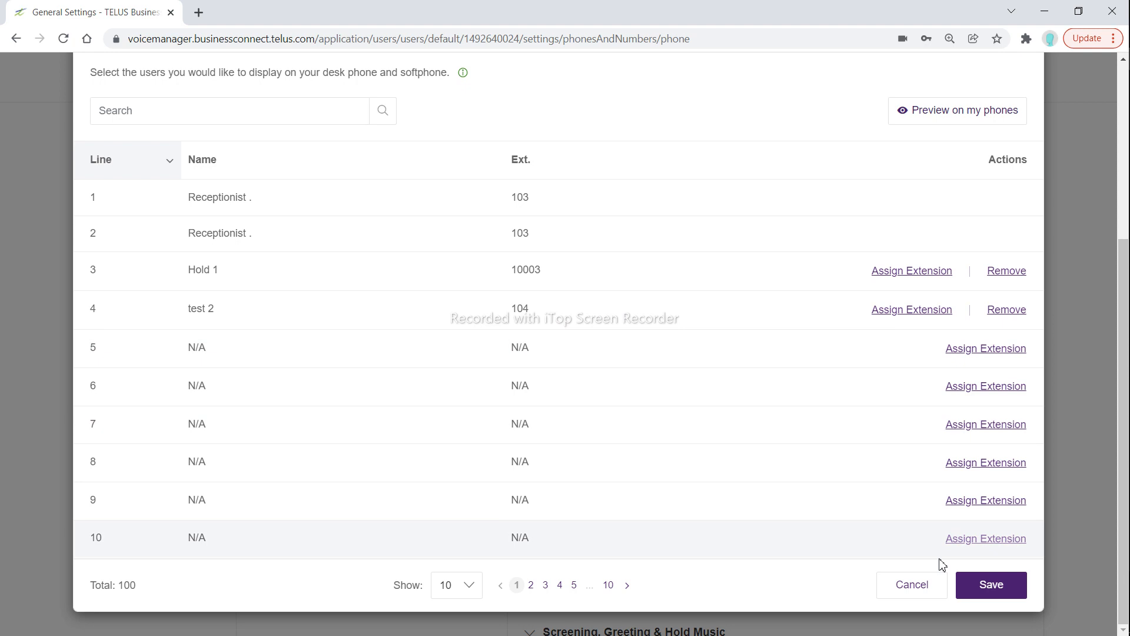
left_click(922, 586)
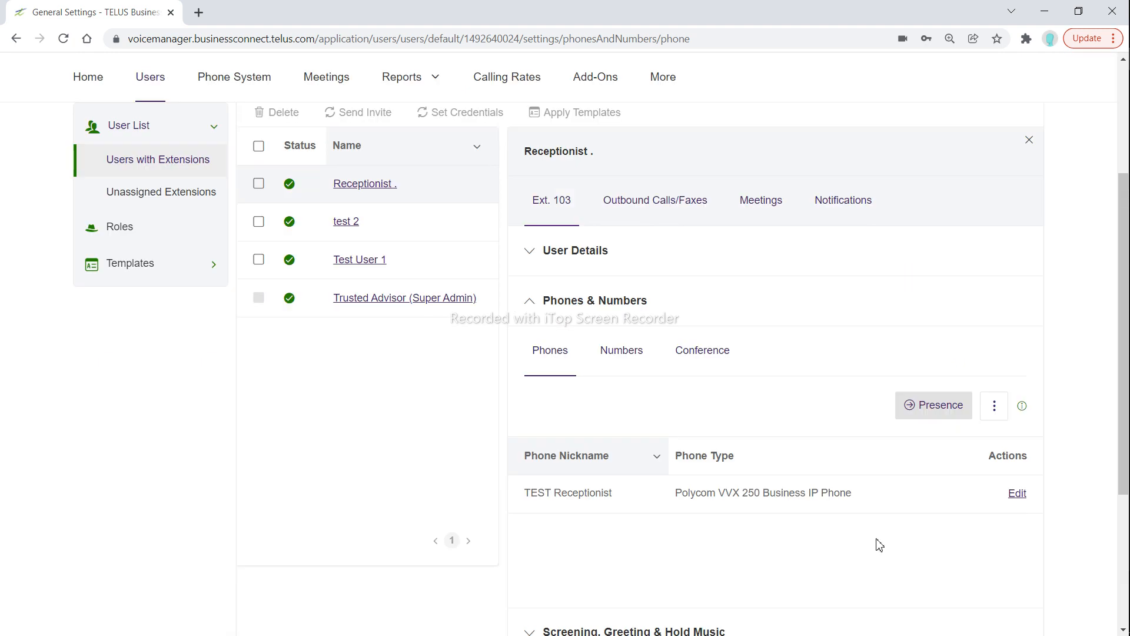
Switch the Receptionist's intercom permission off and back on, check the users permitted to make intercom calls, and save
left_click(994, 407)
left_click(934, 450)
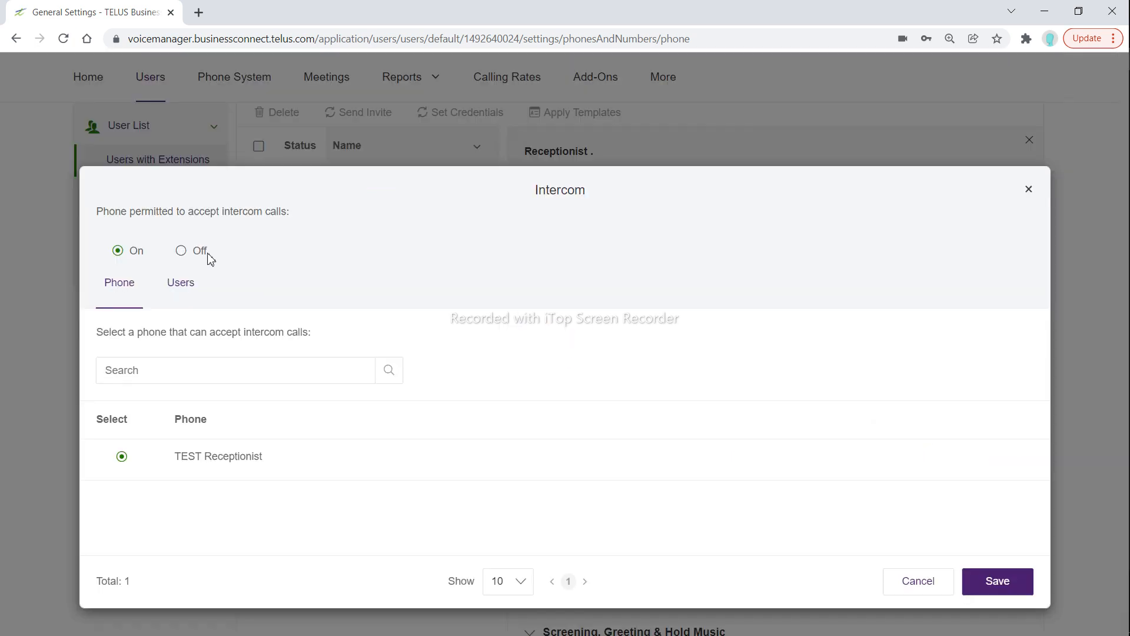
left_click(200, 251)
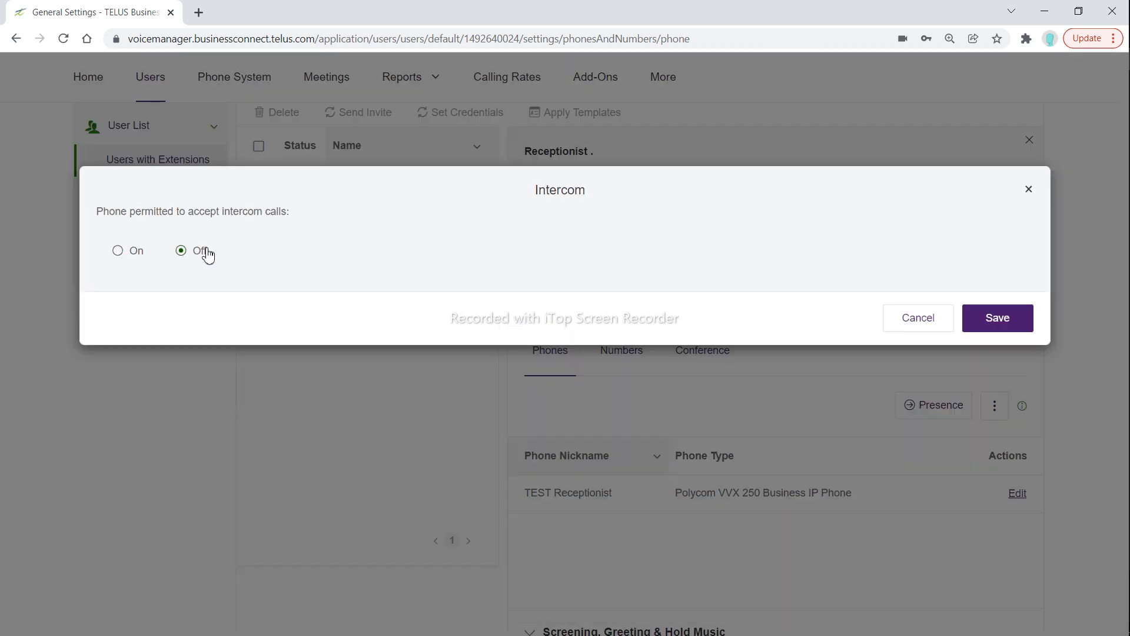
left_click(118, 252)
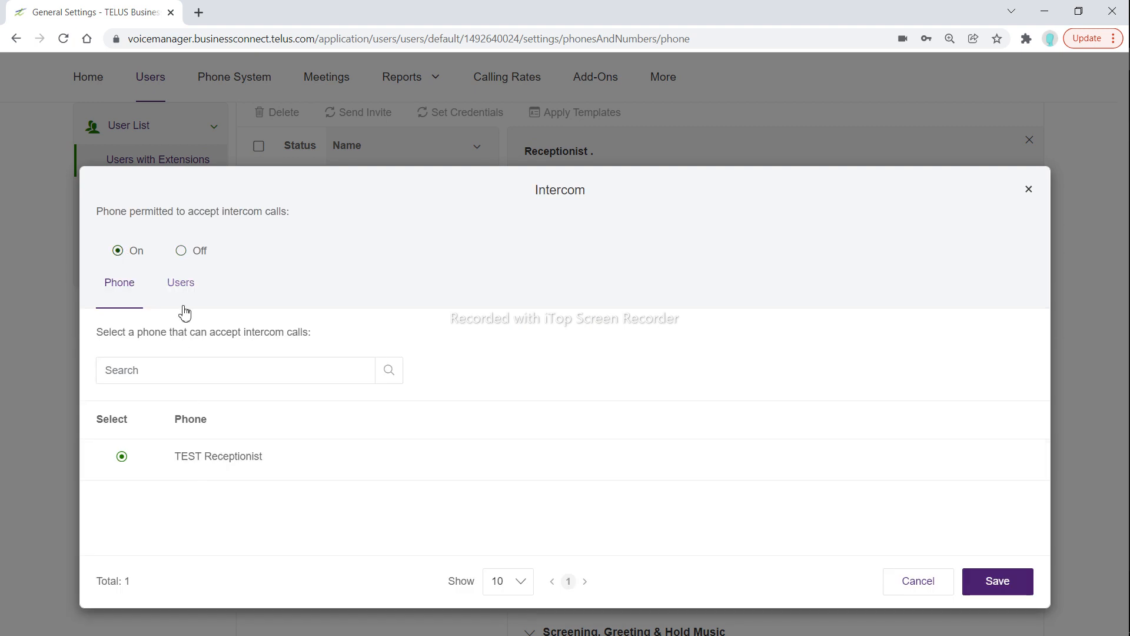
left_click(181, 297)
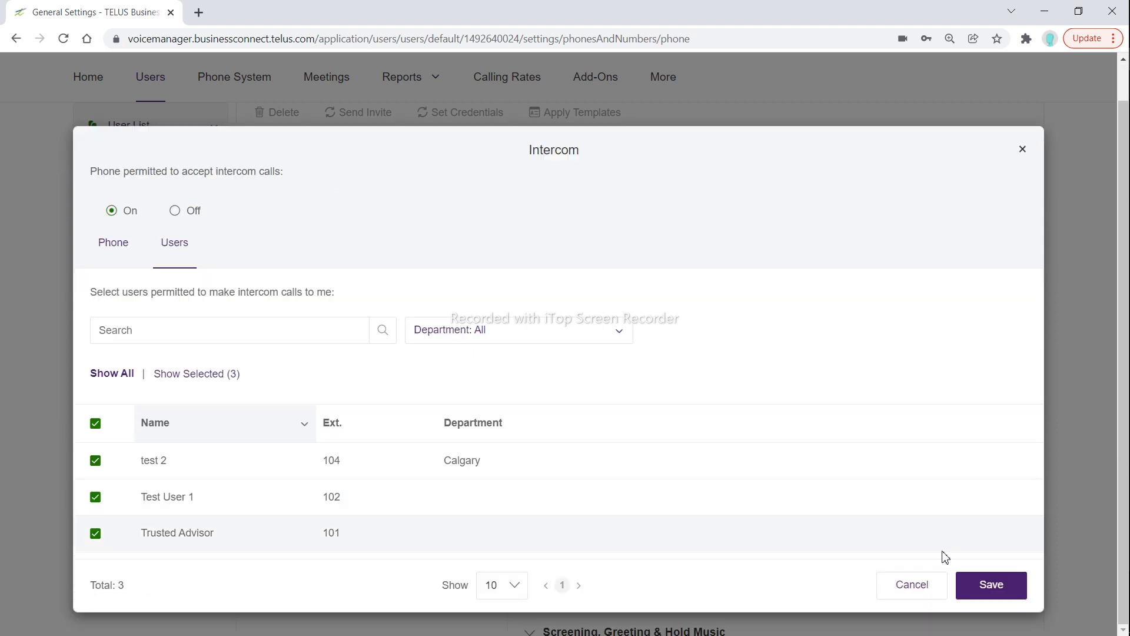
left_click(980, 586)
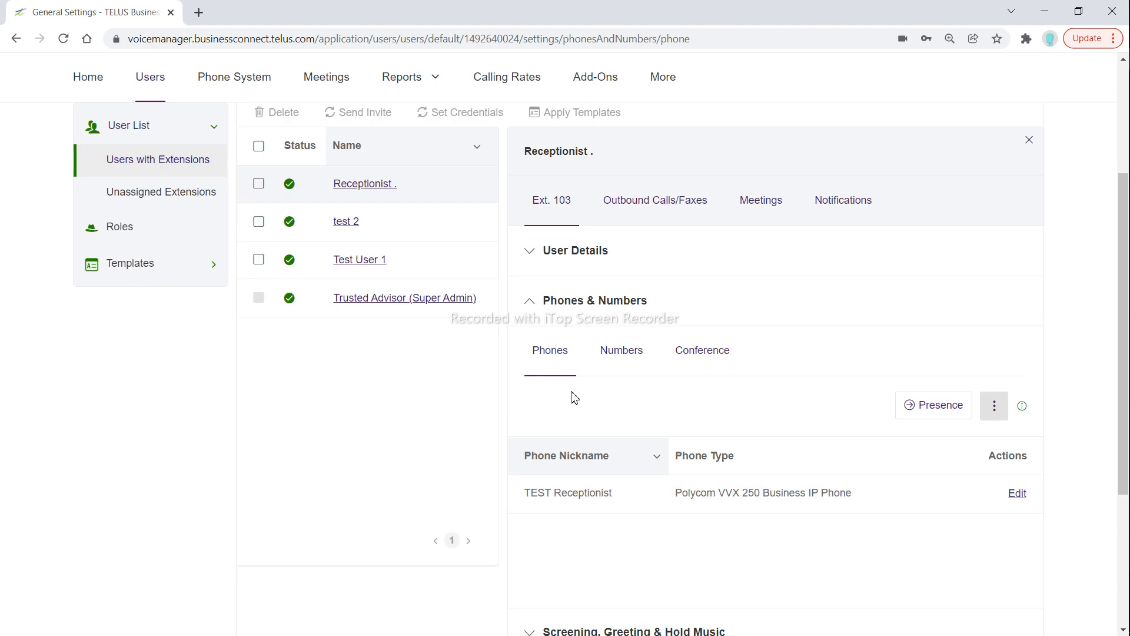
Open the user-hours settings under Screening, Greeting & Hold Music and read the User Greeting and Call Screening explanations
left_click(599, 300)
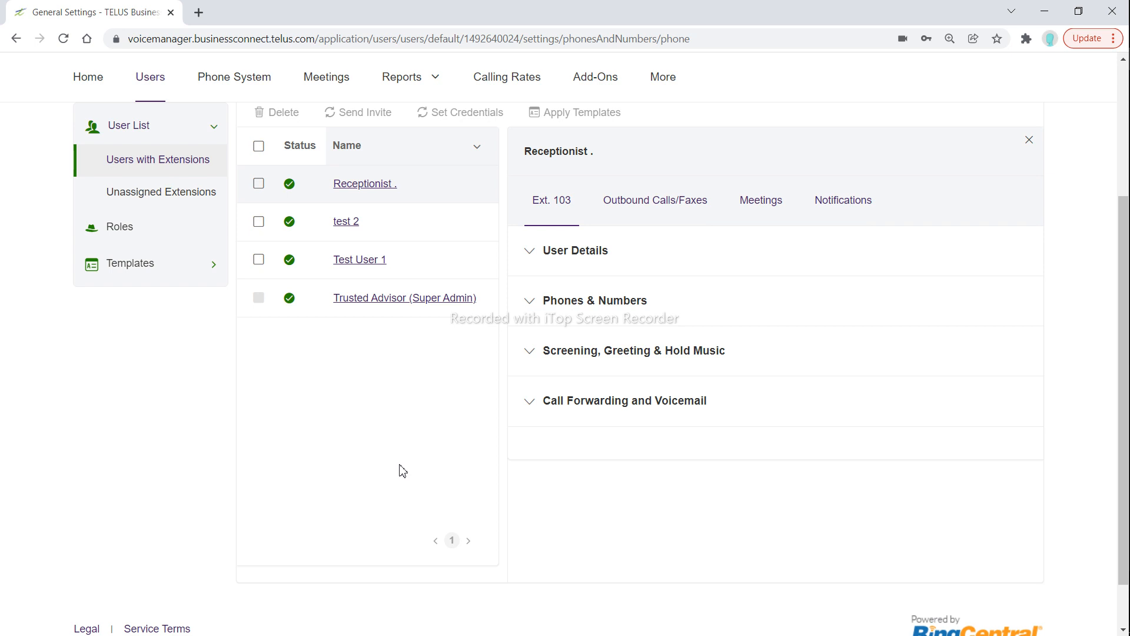
left_click(534, 356)
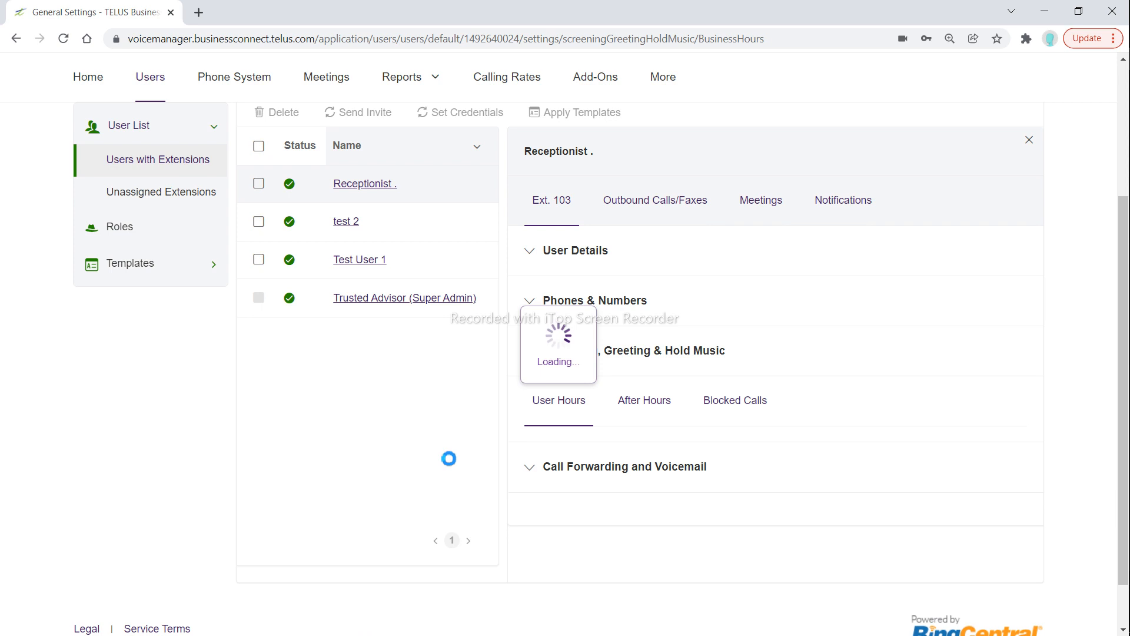
scroll(449, 462, "down", 1)
scroll(450, 462, "down", 2)
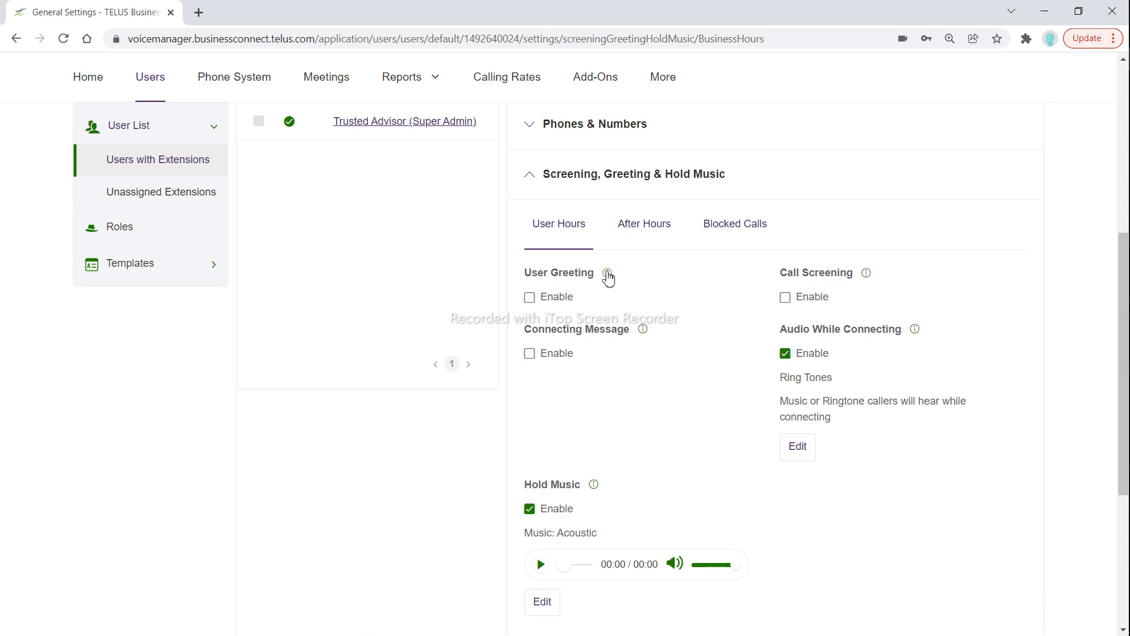
mouse_move(609, 278)
mouse_move(866, 275)
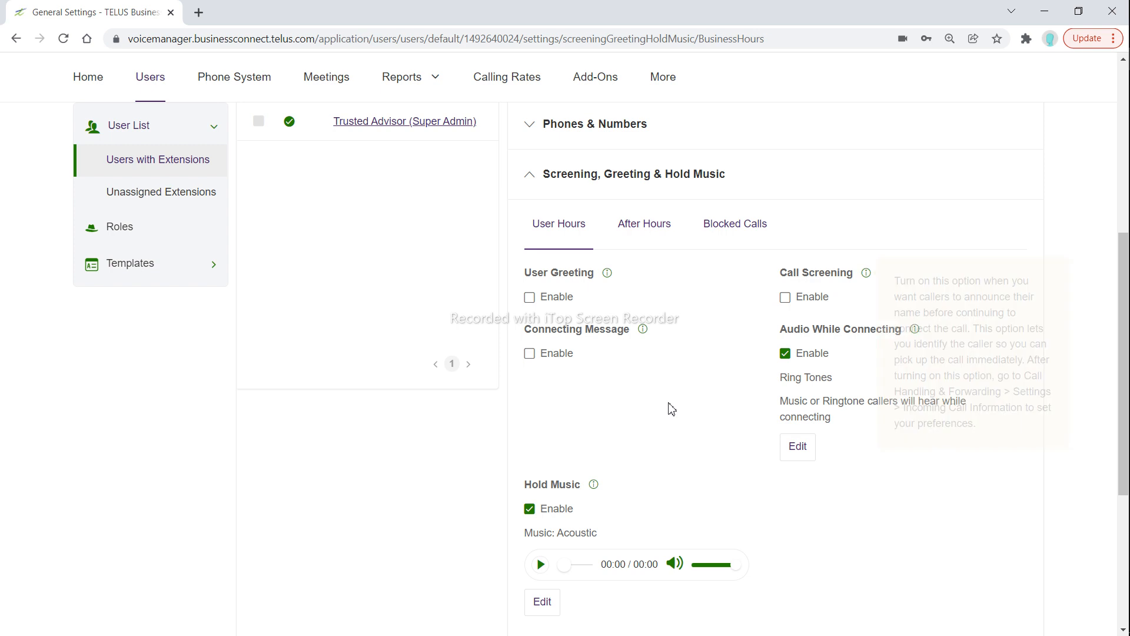
Enable the connecting message, preview the Phone, Computer Microphone and Importing options for a custom greeting, and cancel the greeting edit
left_click(531, 354)
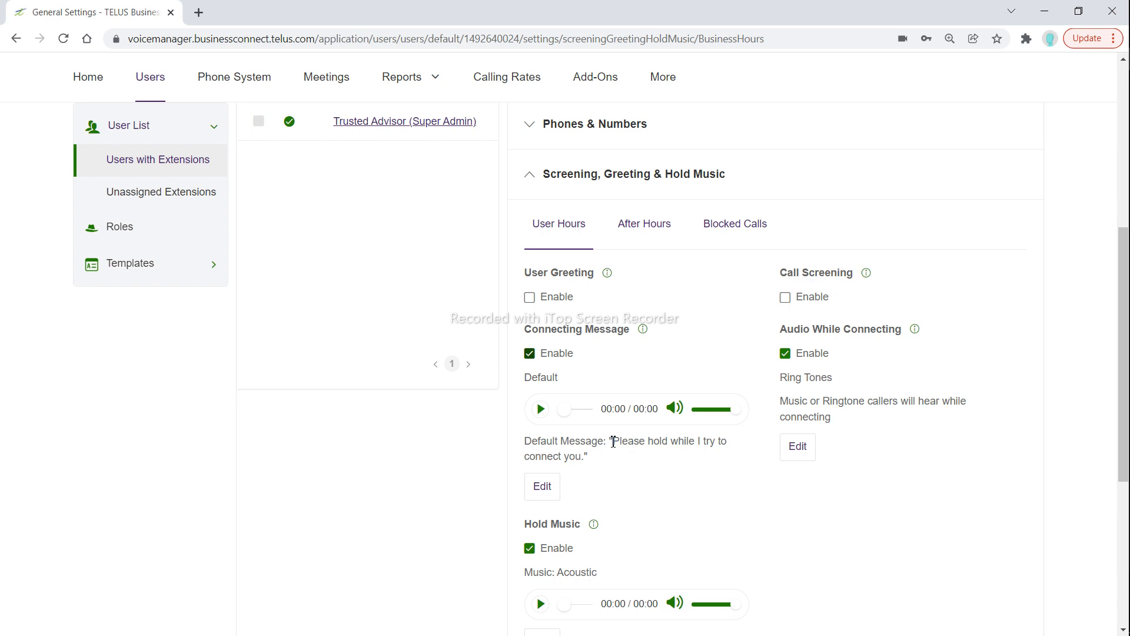
left_click_drag(611, 441, 643, 459)
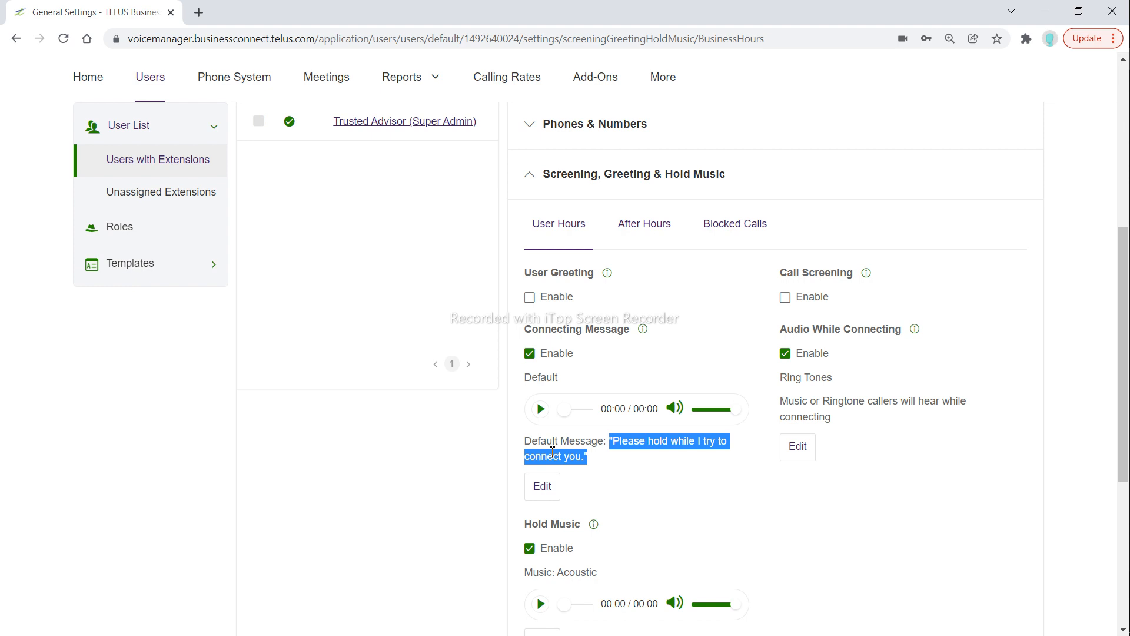
left_click(540, 492)
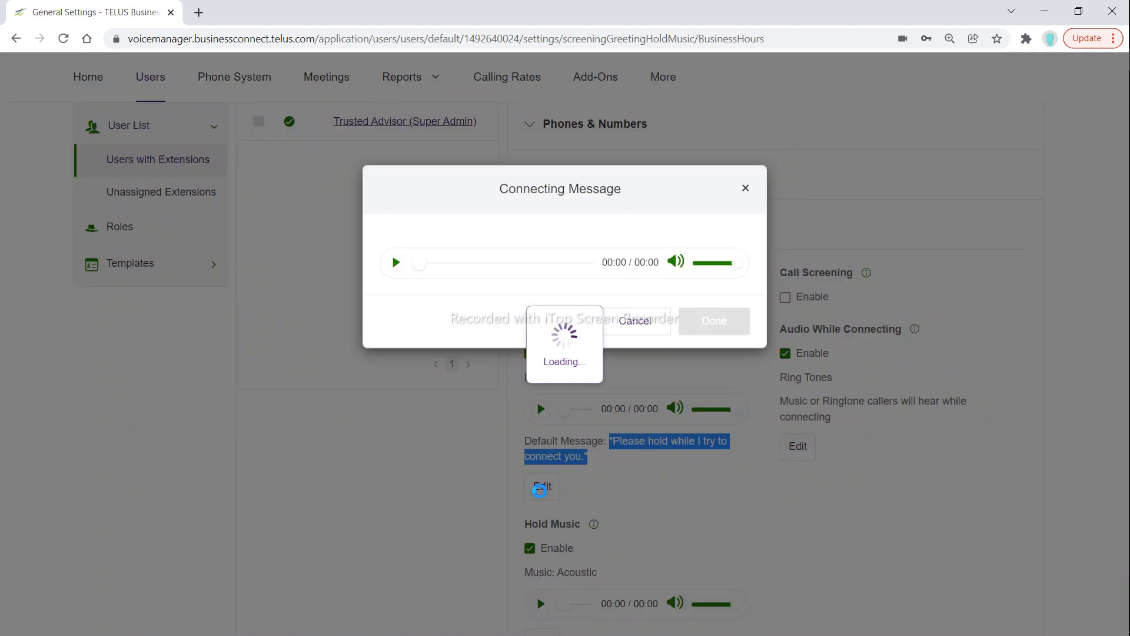
left_click(424, 277)
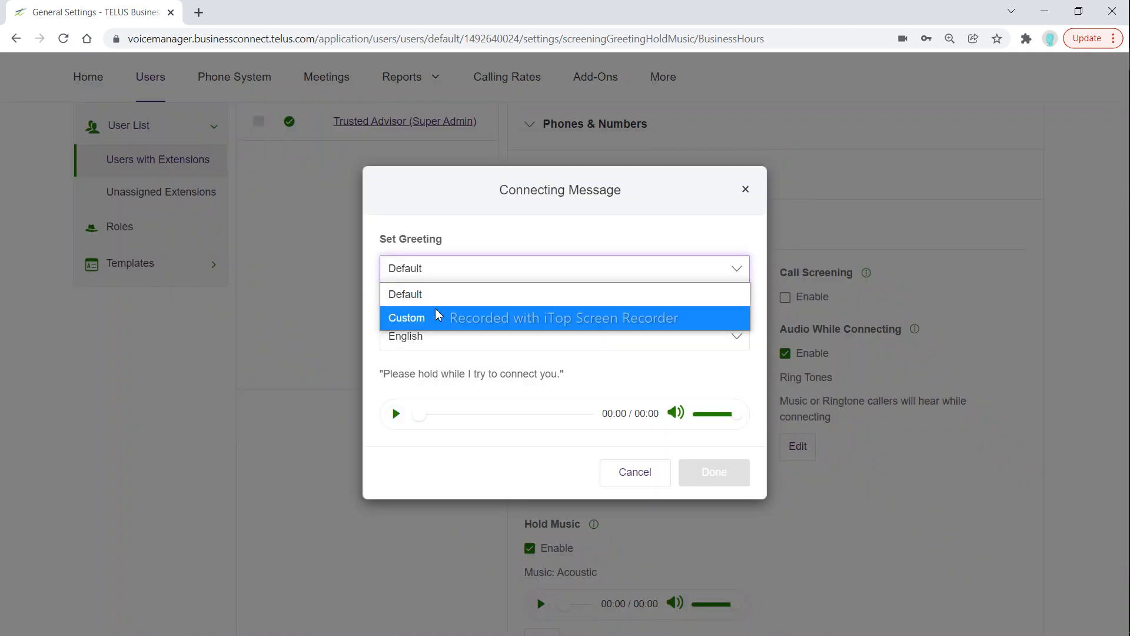
left_click(438, 317)
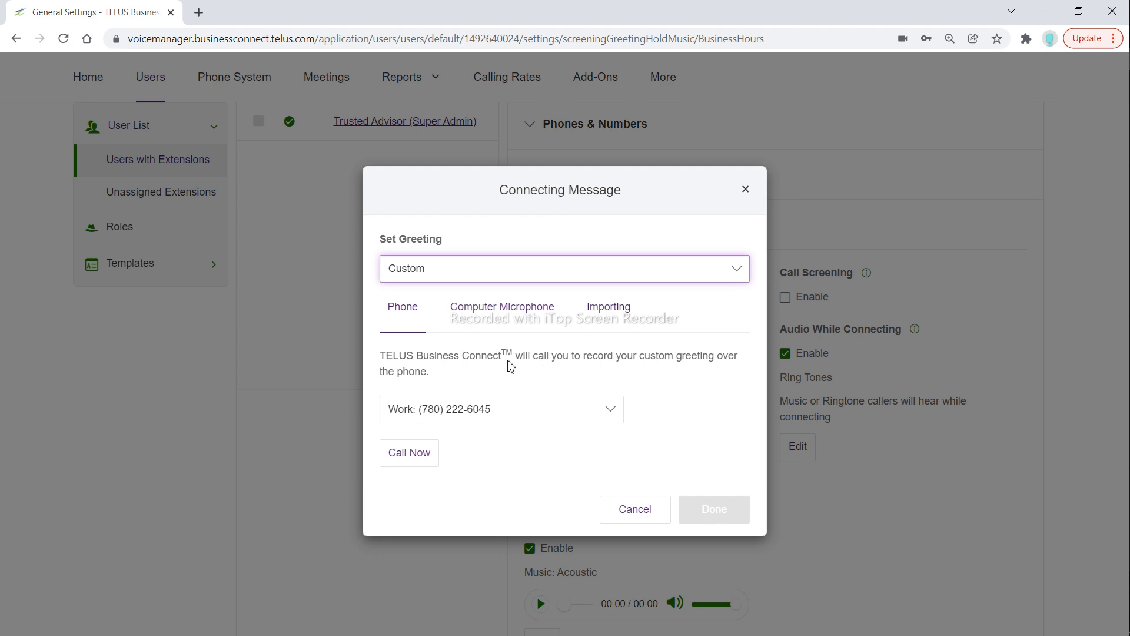
left_click(493, 316)
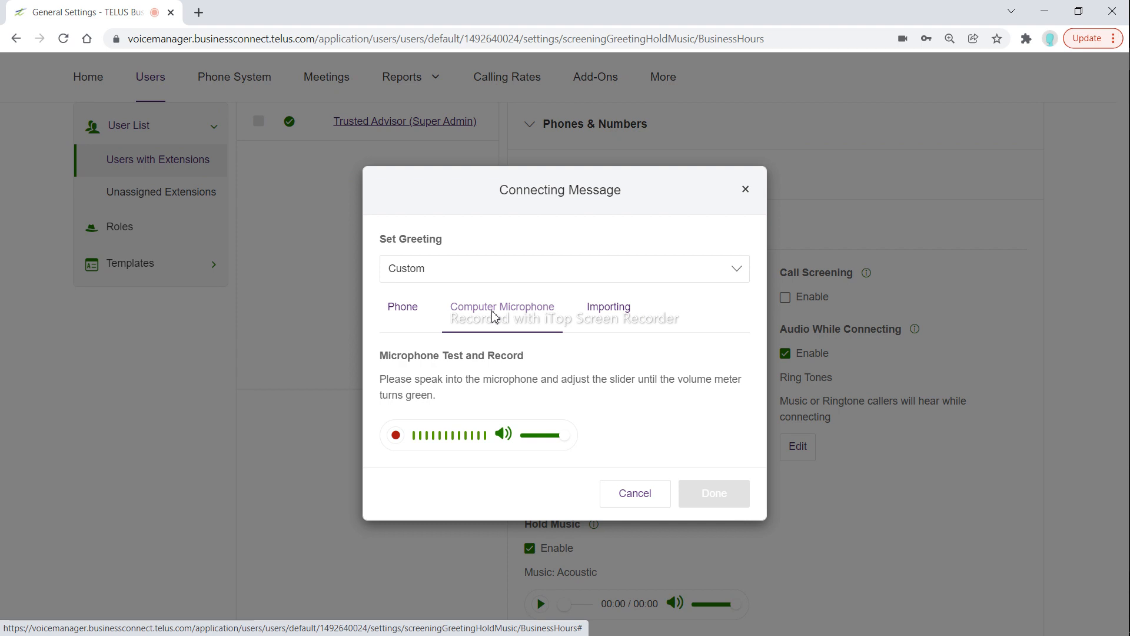
left_click(624, 318)
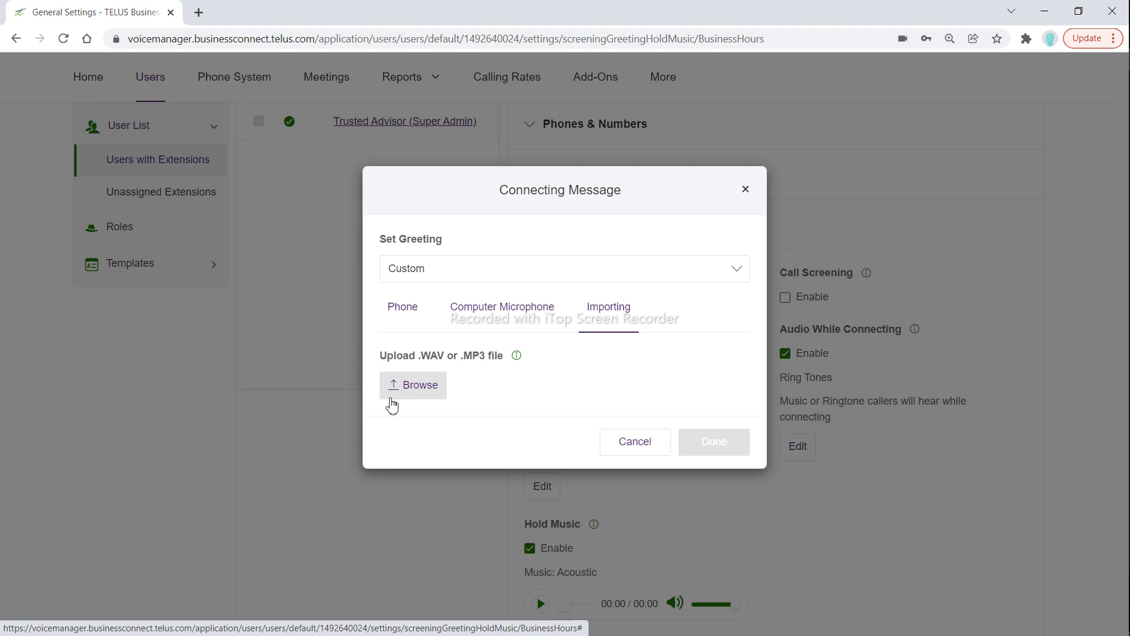
left_click(625, 453)
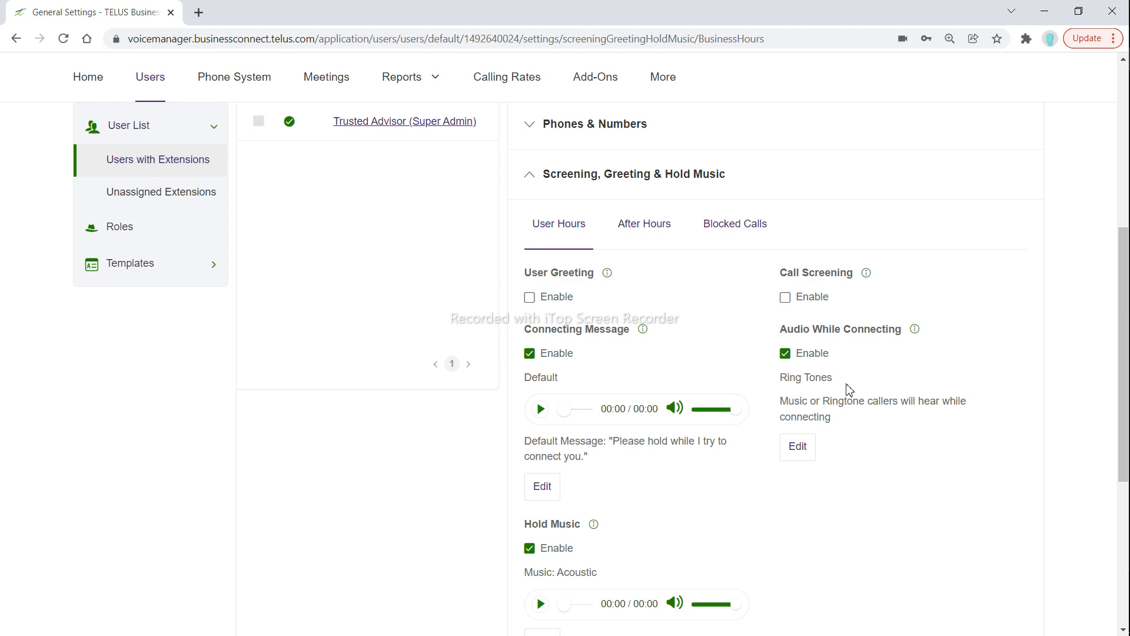
Preview the Music choices and the Custom upload option for Audio While Connecting, and close without applying them
left_click(802, 445)
left_click(537, 268)
left_click(462, 318)
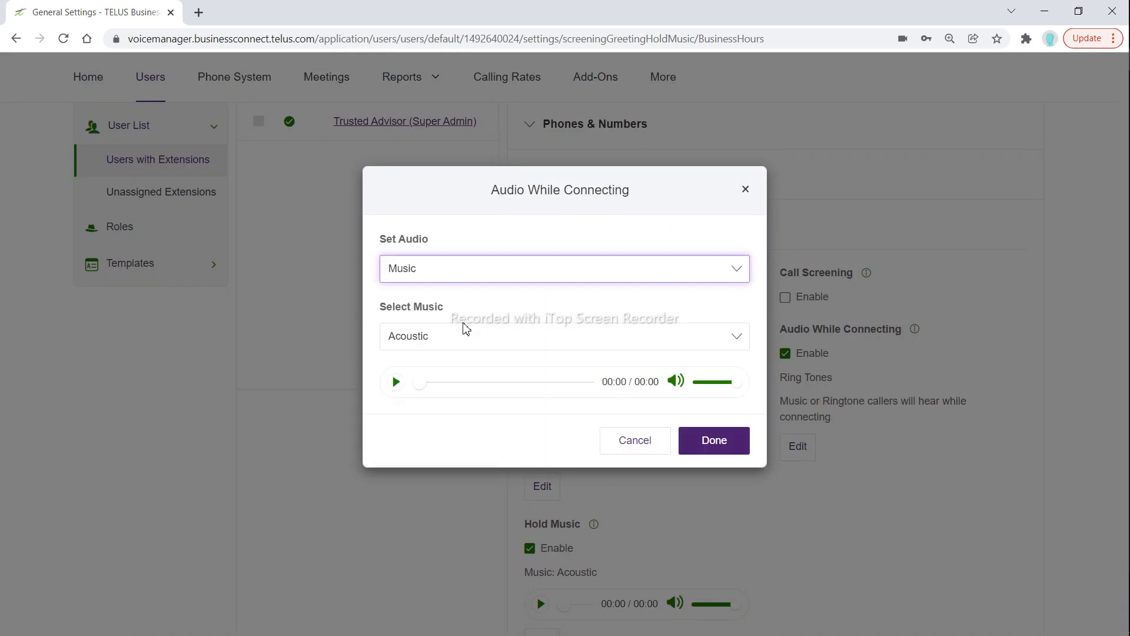
left_click(452, 337)
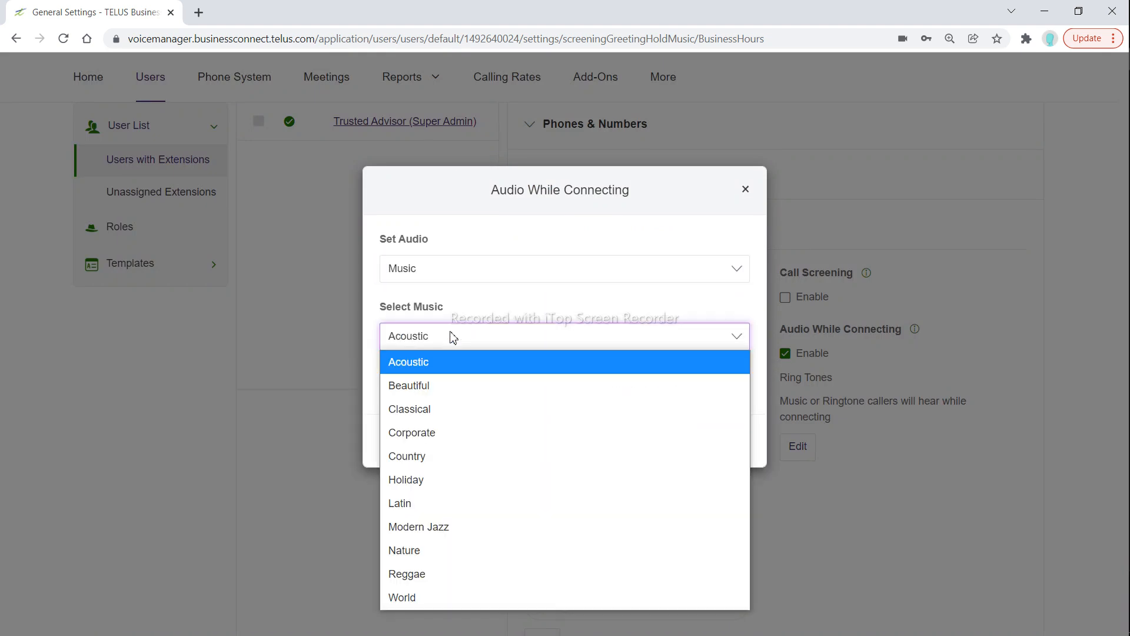
left_click(504, 237)
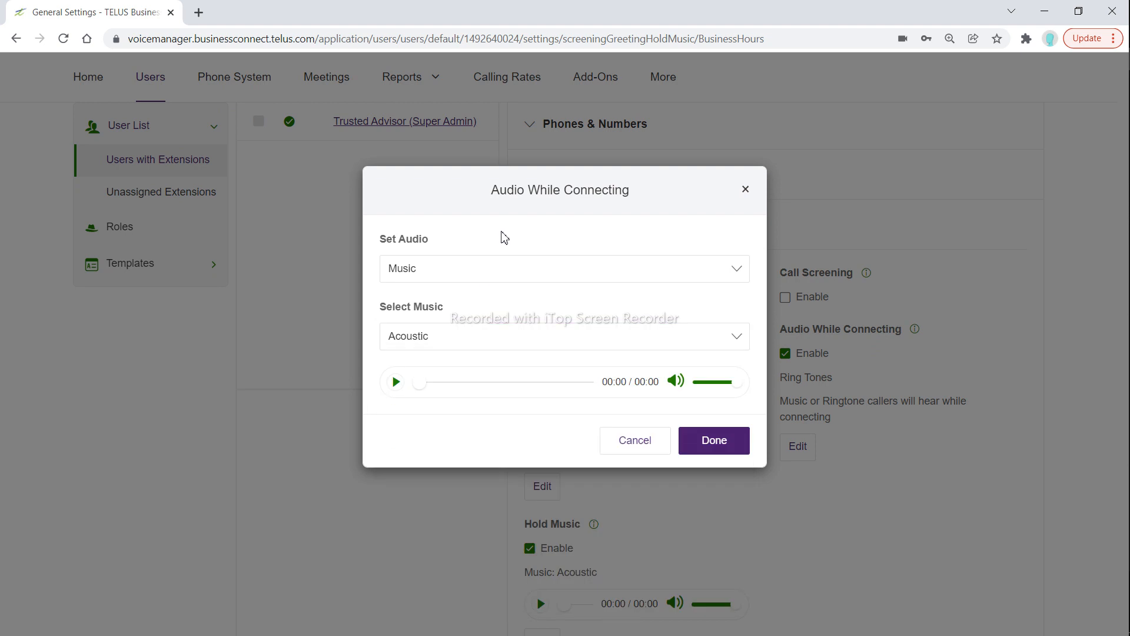
left_click(540, 284)
left_click(507, 345)
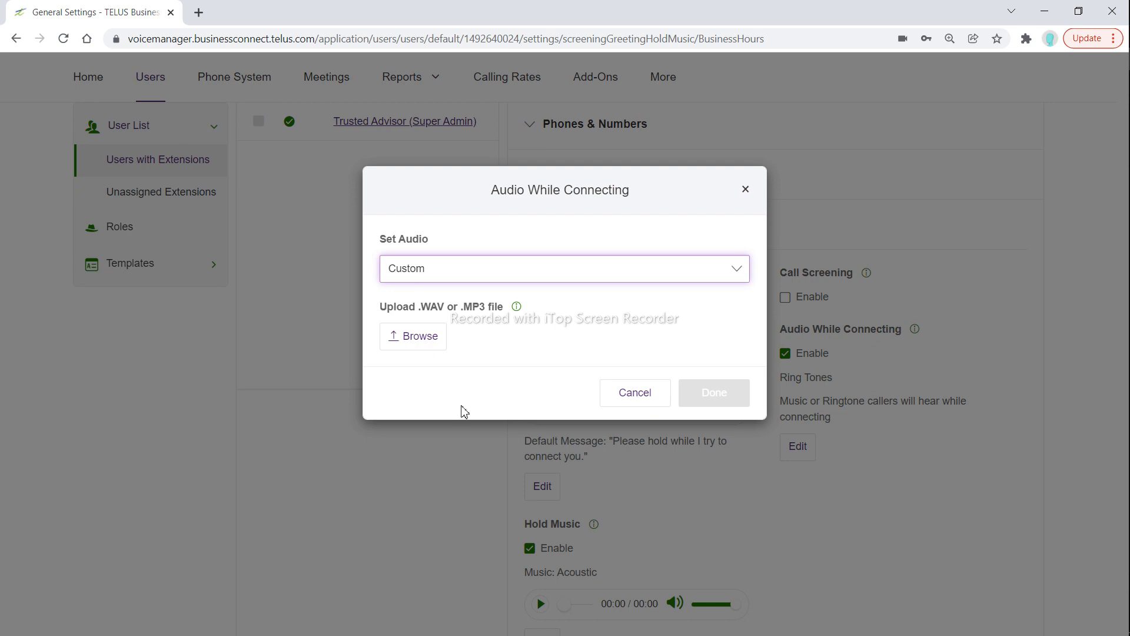
left_click(651, 395)
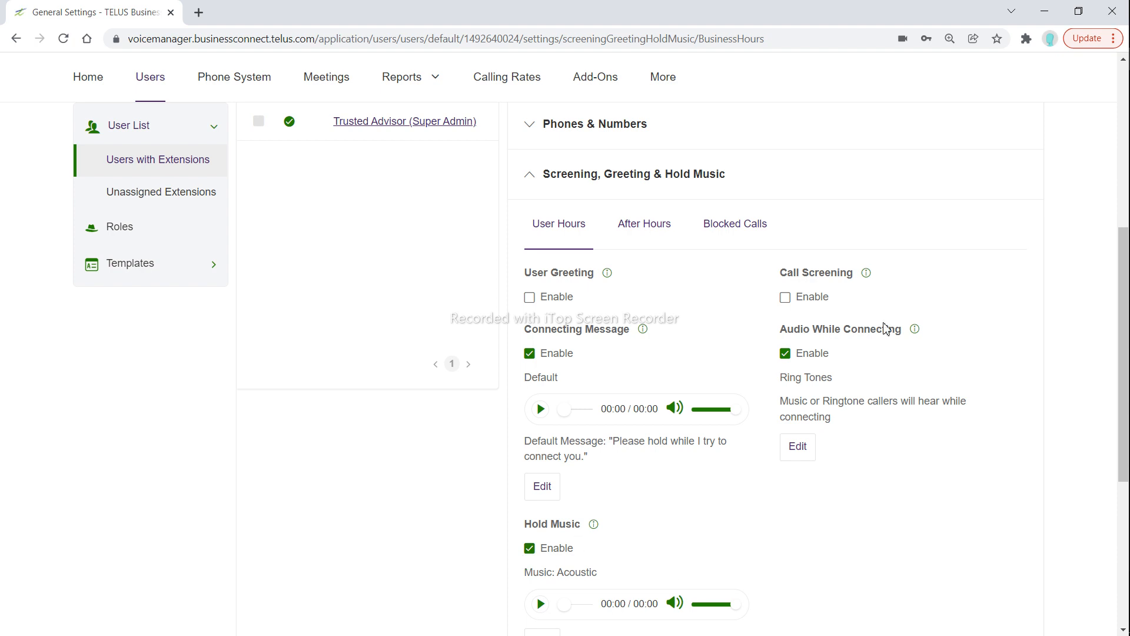
Preview the Custom upload option for the hold music and cancel the edit
scroll(691, 532, "down", 2)
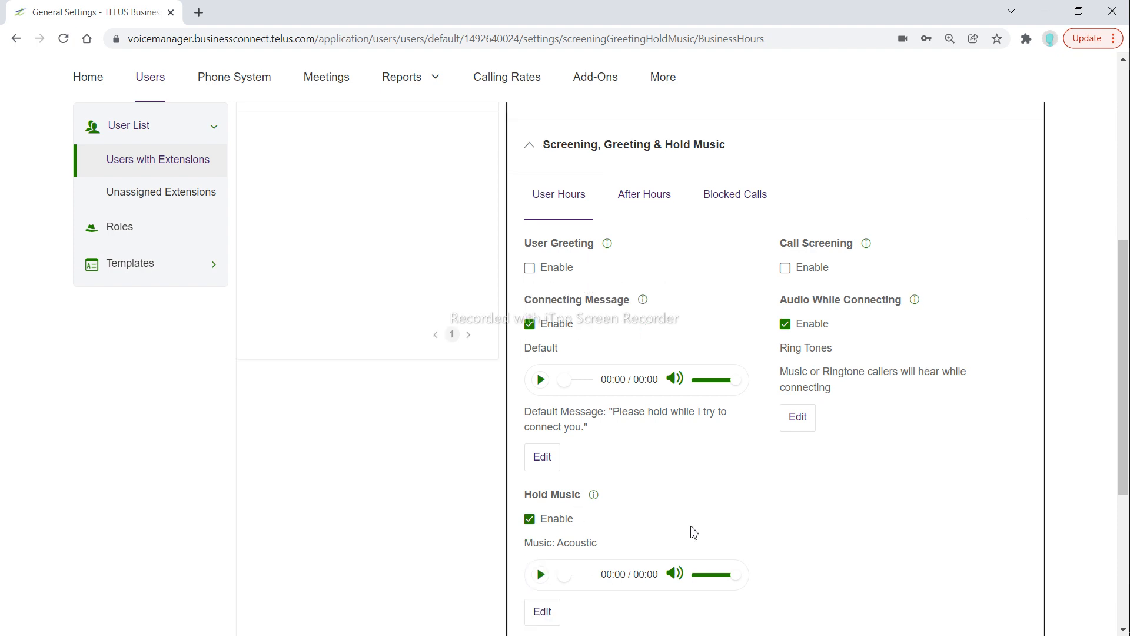
left_click(546, 530)
left_click(480, 271)
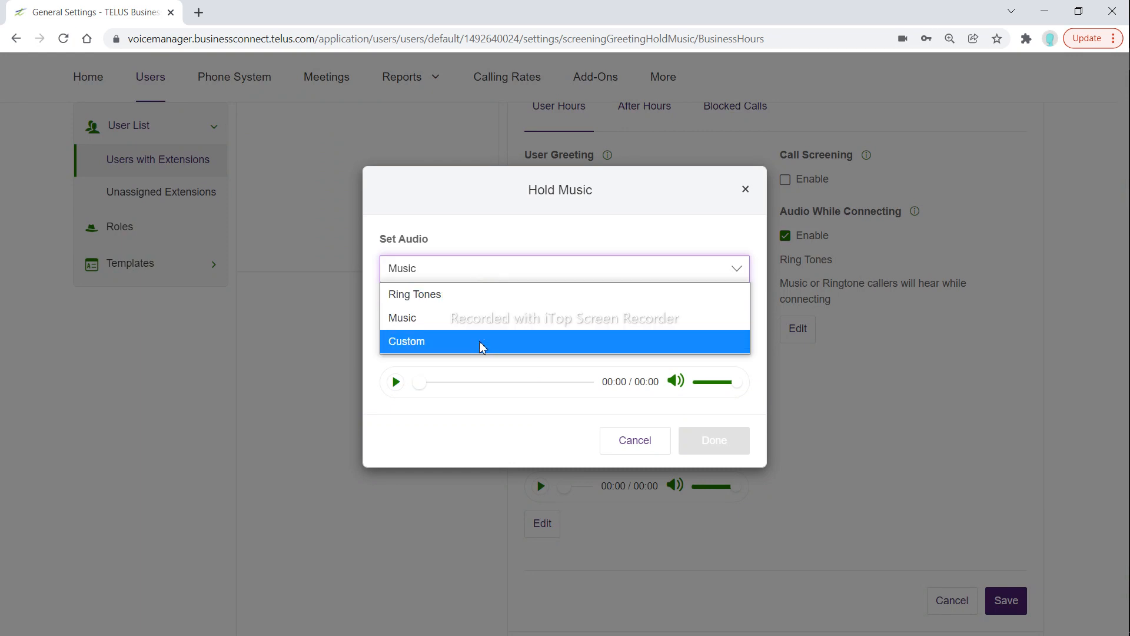
left_click(547, 340)
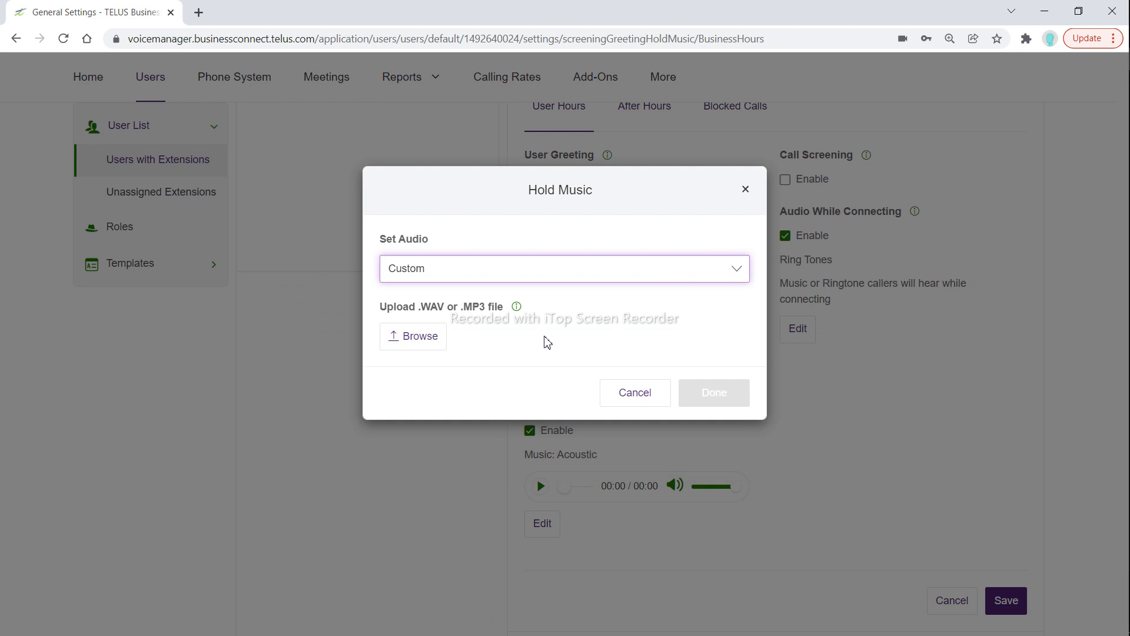
left_click(649, 396)
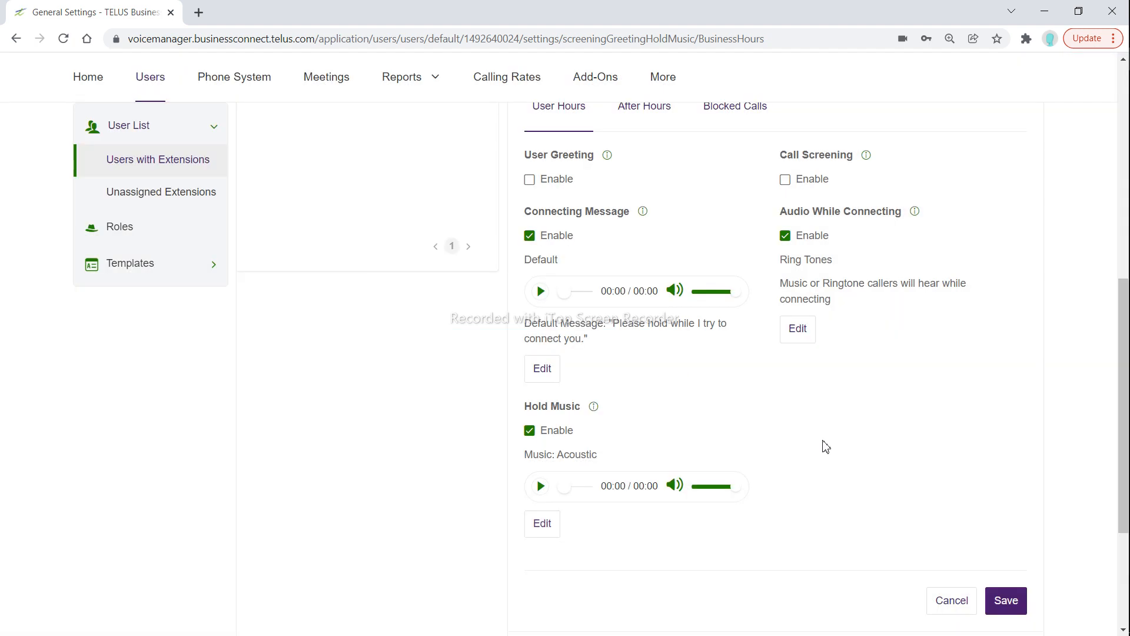
Switch to the Call Forwarding and Voicemail section and discard the unsaved greeting changes
scroll(826, 447, "down", 1)
scroll(825, 447, "down", 3)
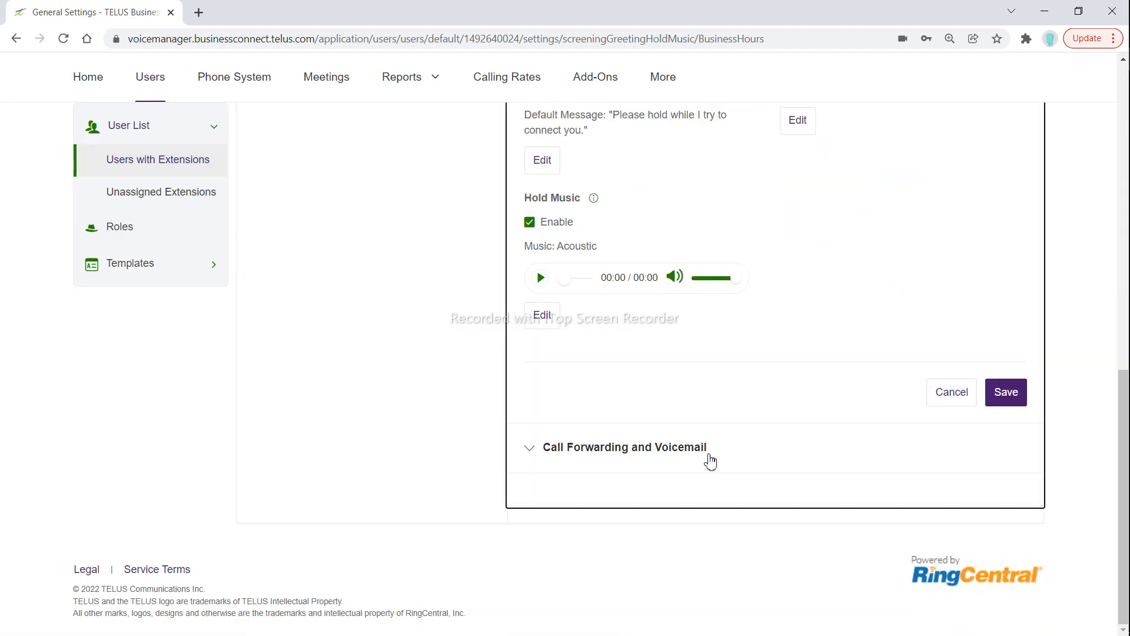
left_click(681, 448)
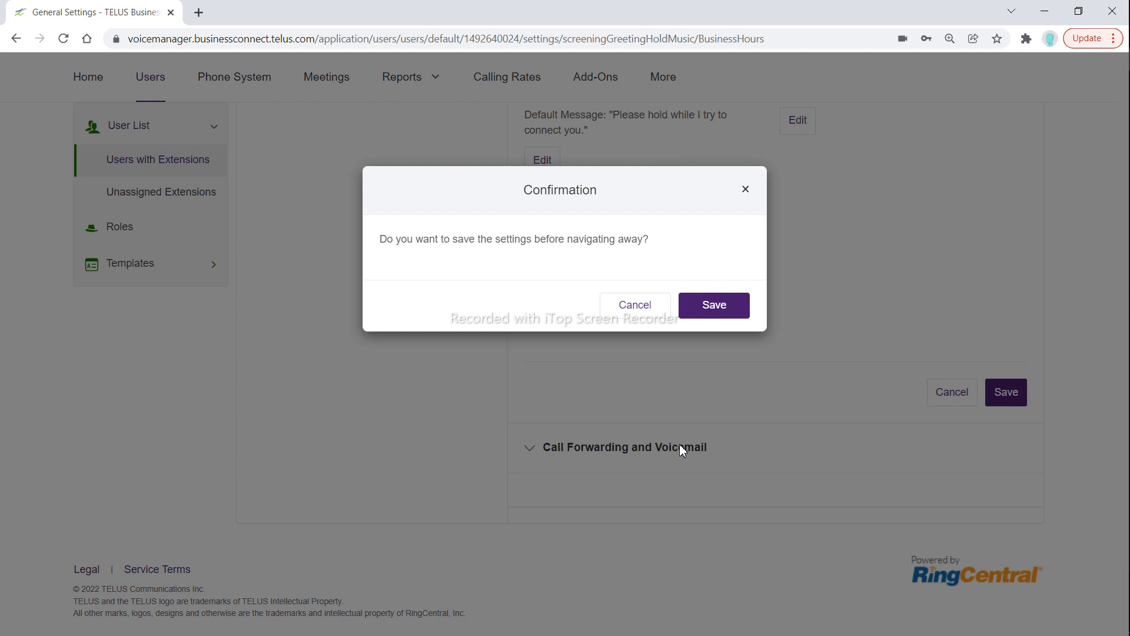
left_click(634, 305)
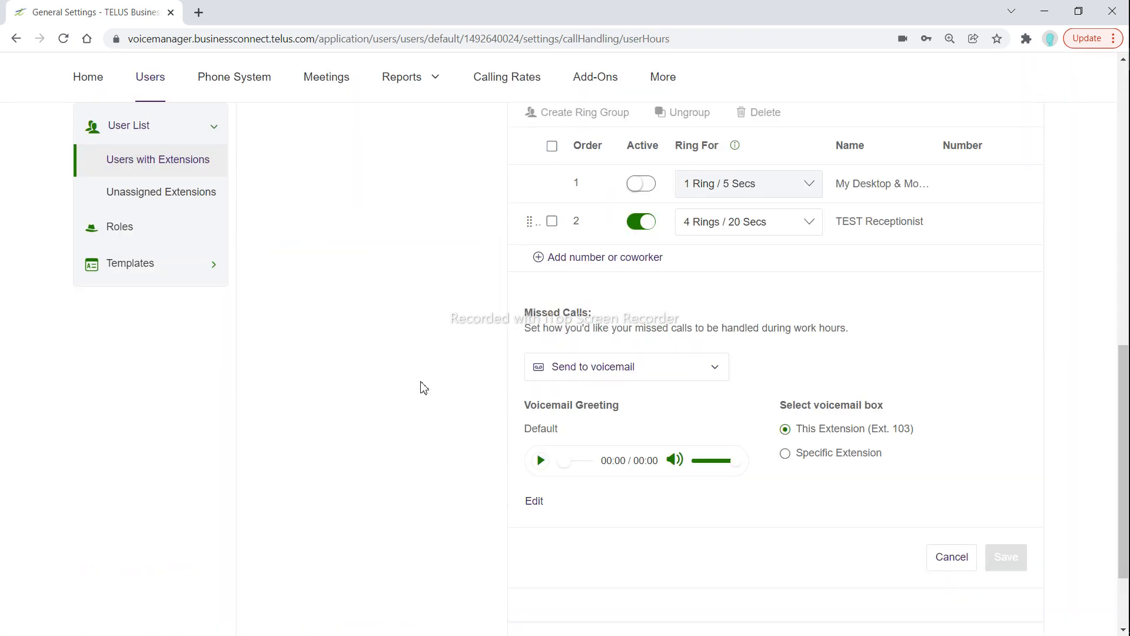
Examine the work-hours settings for incoming calls, ring order, missed calls and voicemail greeting
scroll(425, 388, "up", 5)
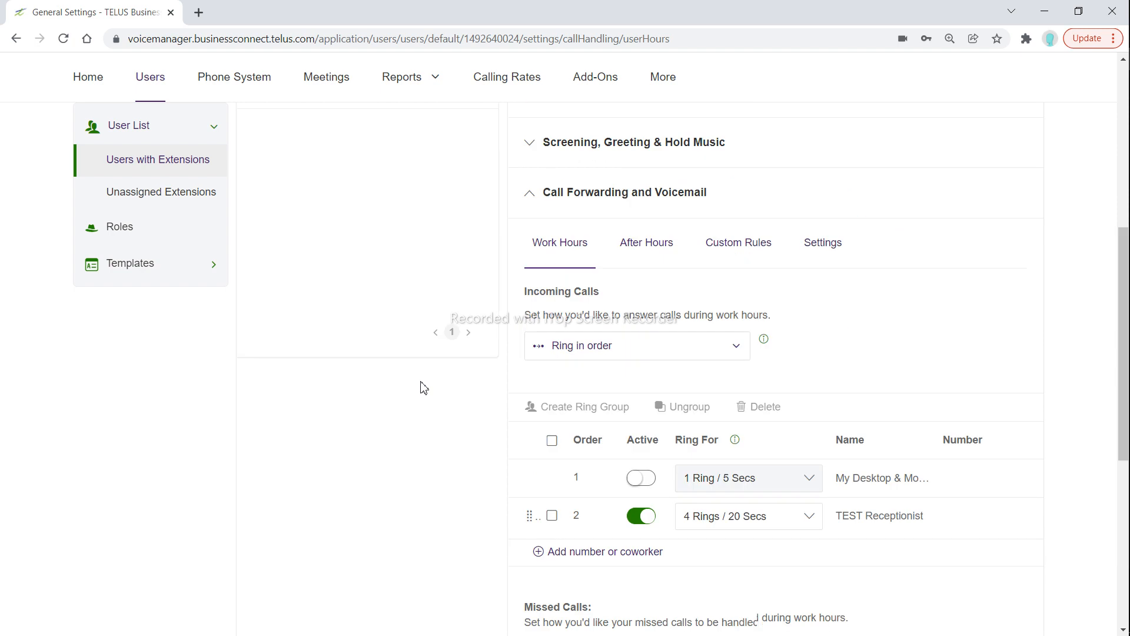
scroll(424, 388, "down", 1)
scroll(424, 388, "up", 1)
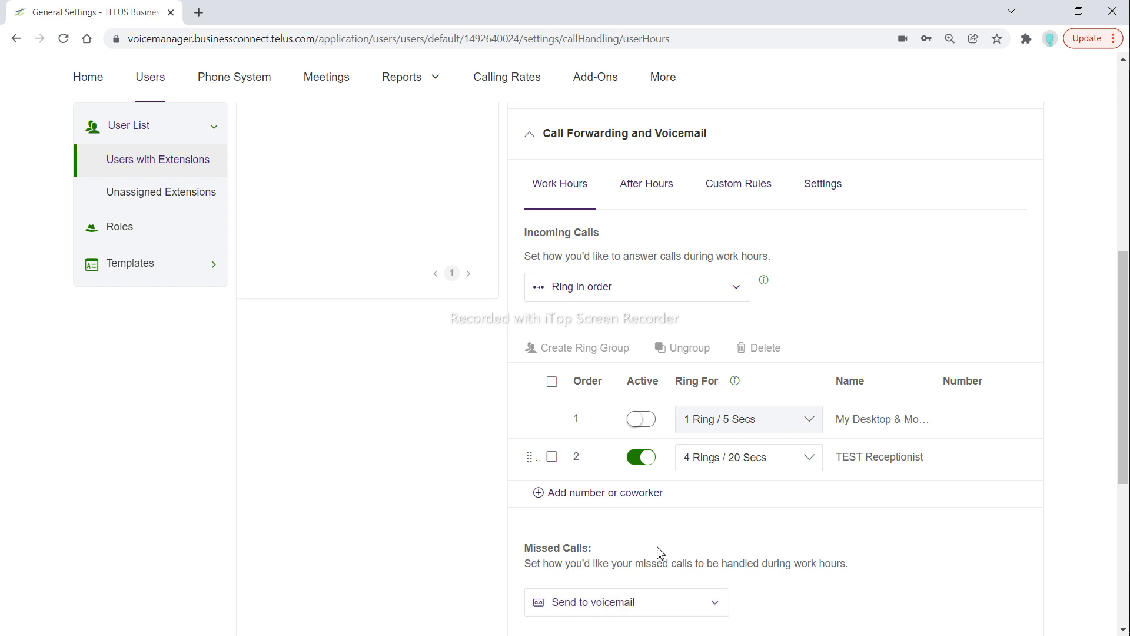
scroll(659, 550, "down", 3)
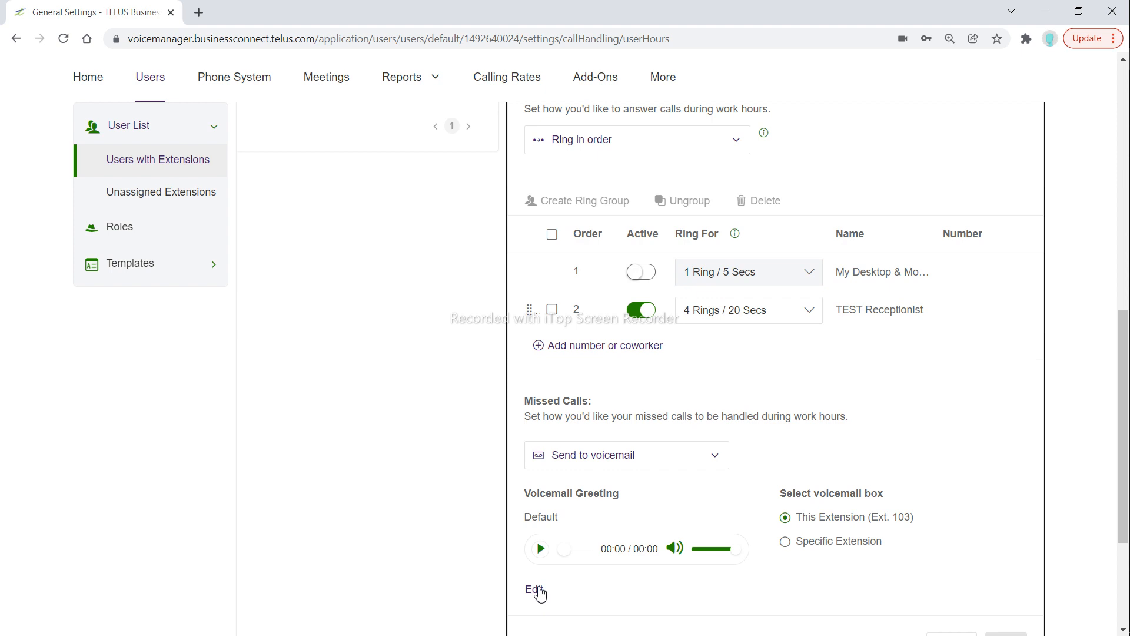
scroll(581, 453, "up", 1)
scroll(582, 453, "up", 2)
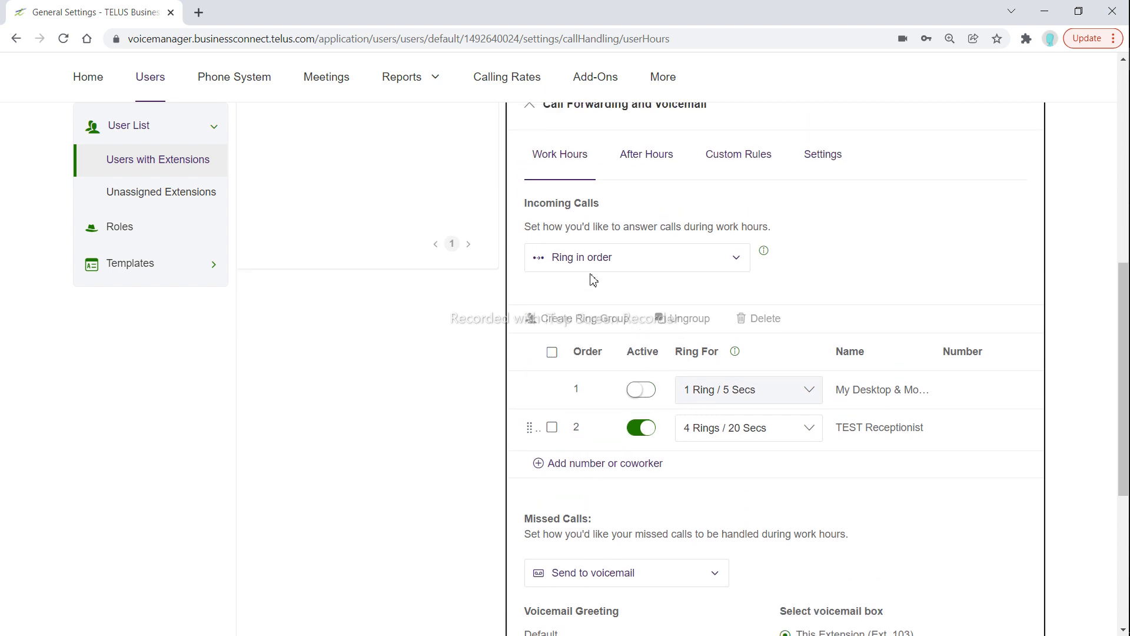
Add coworker Test User 1 (TEST 2, extension 102) to the work-hours incoming call ring order
left_click(594, 464)
left_click(870, 481)
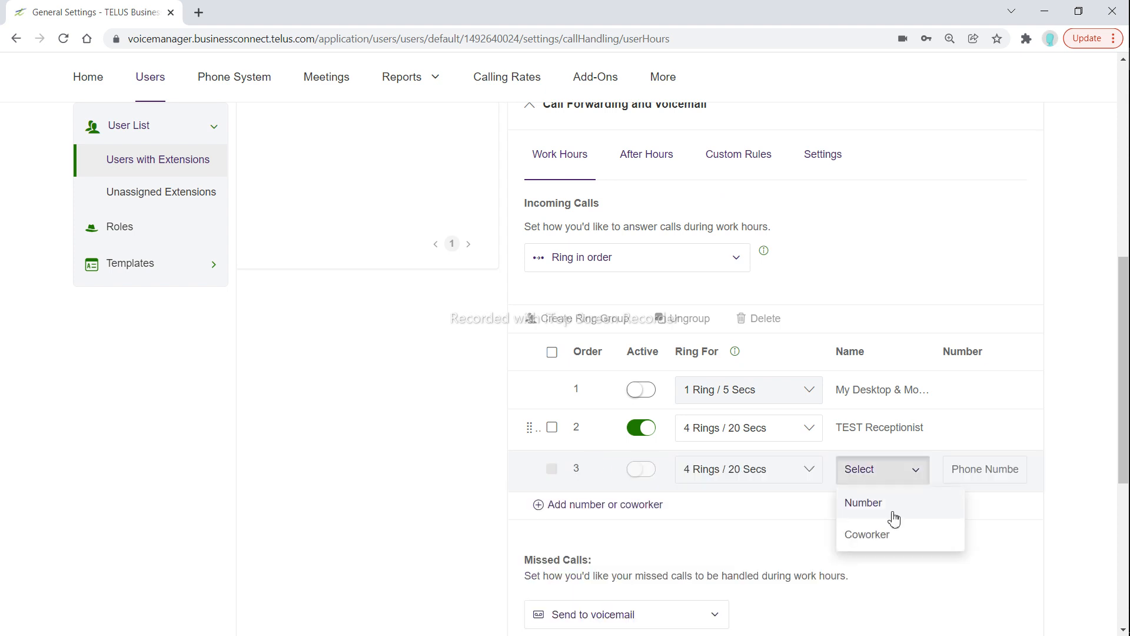
left_click(886, 546)
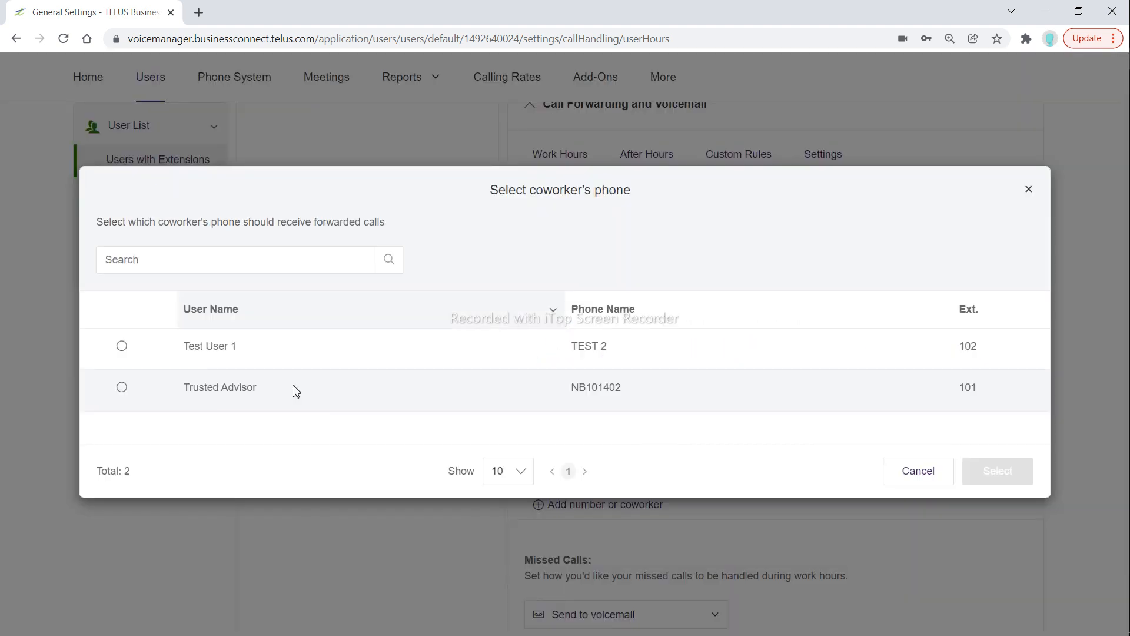
left_click(122, 349)
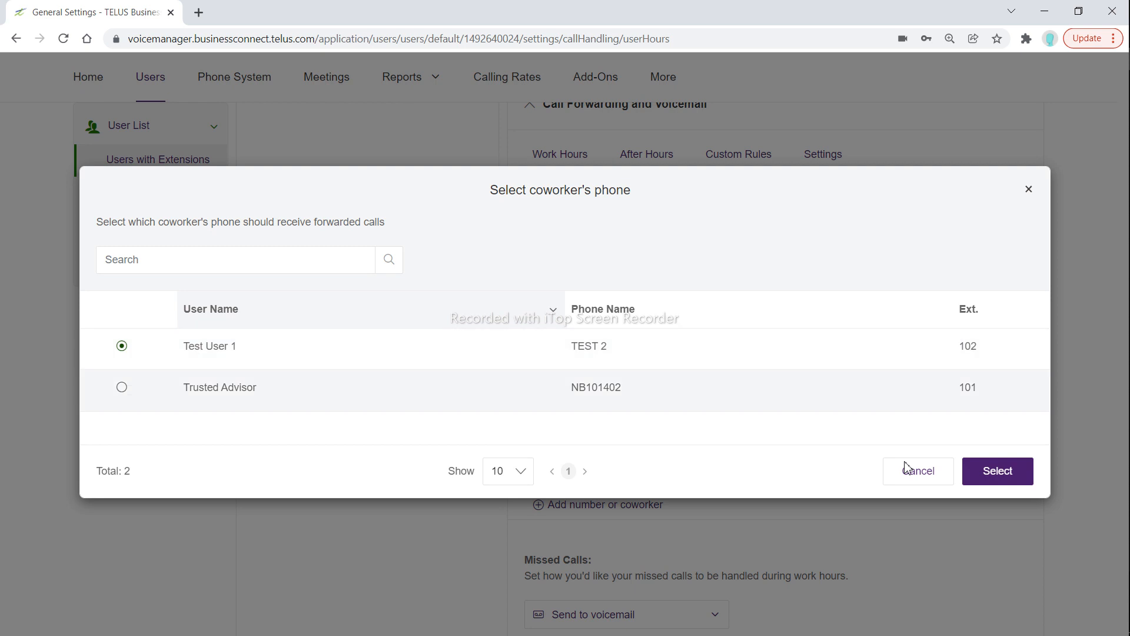
left_click(998, 472)
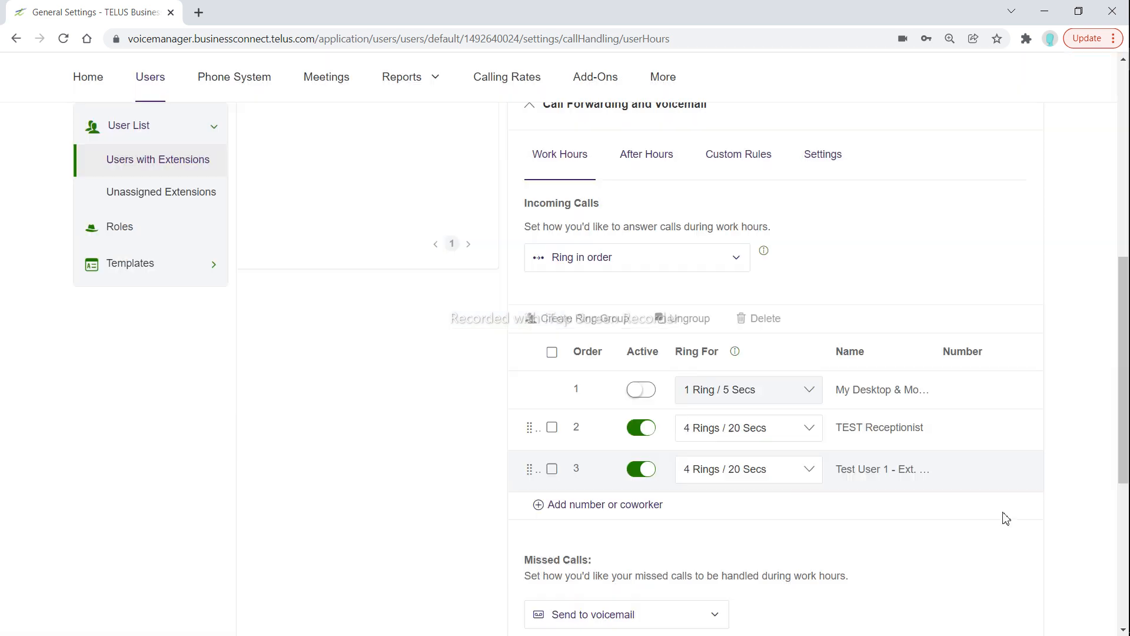
Add coworker Trusted Advisor (NB101402, extension 101) as the fourth entry in the work-hours ring order
left_click(567, 506)
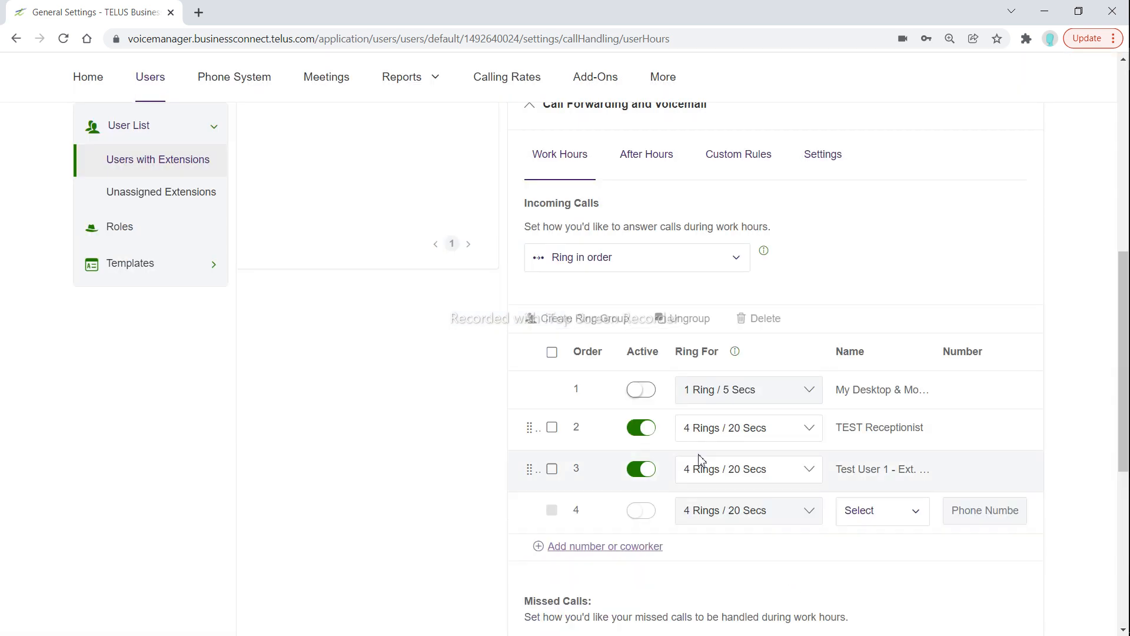
left_click(881, 510)
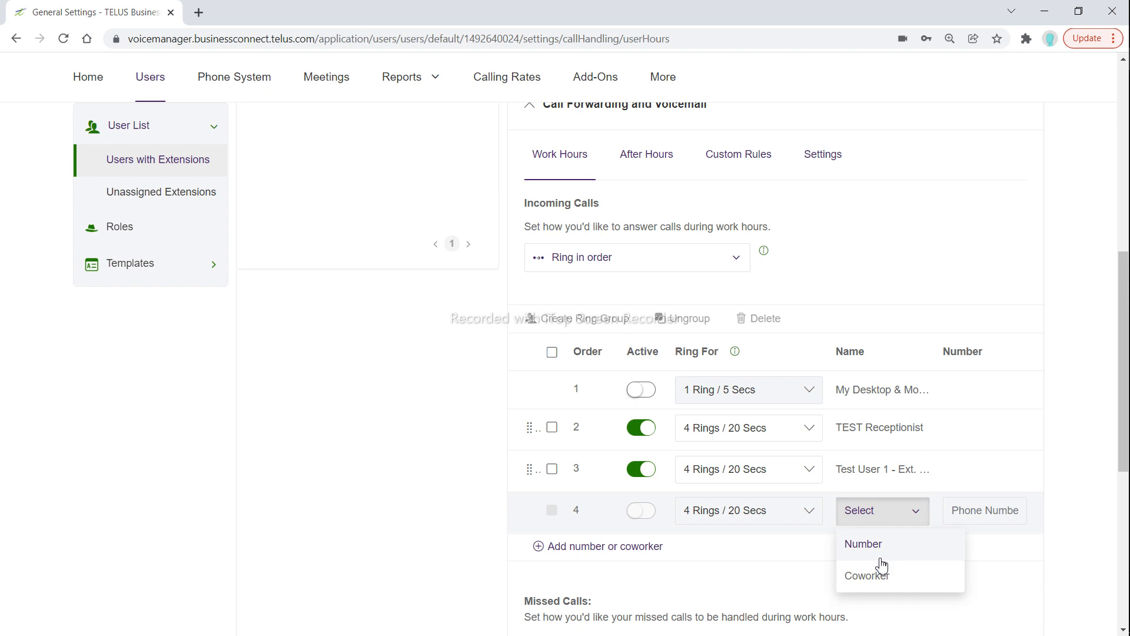
left_click(880, 576)
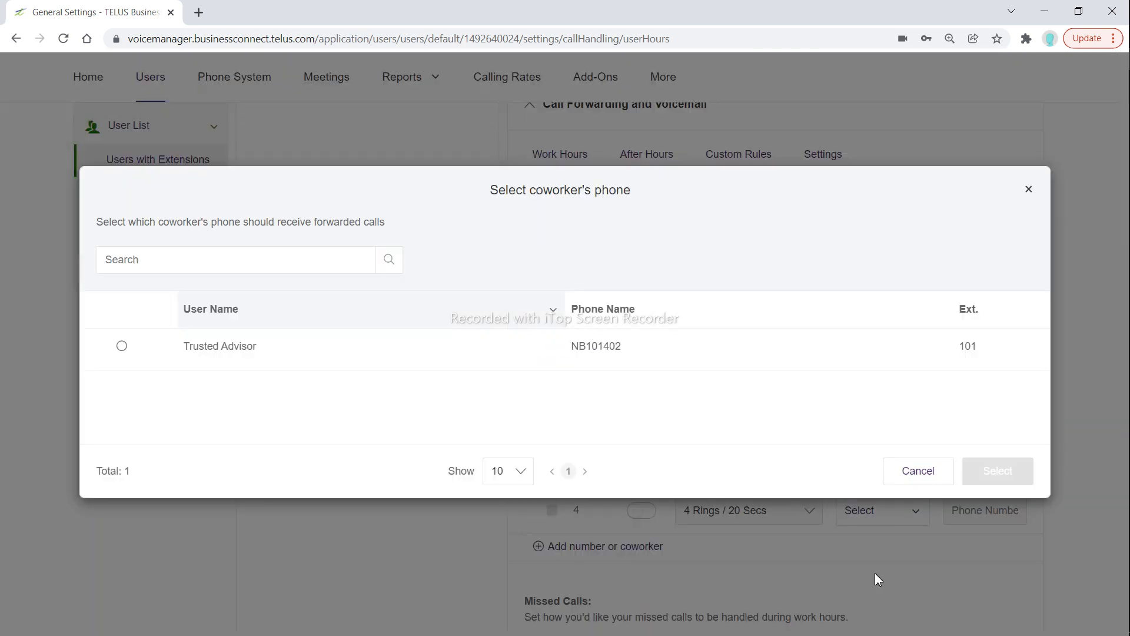
left_click(444, 366)
left_click(1007, 467)
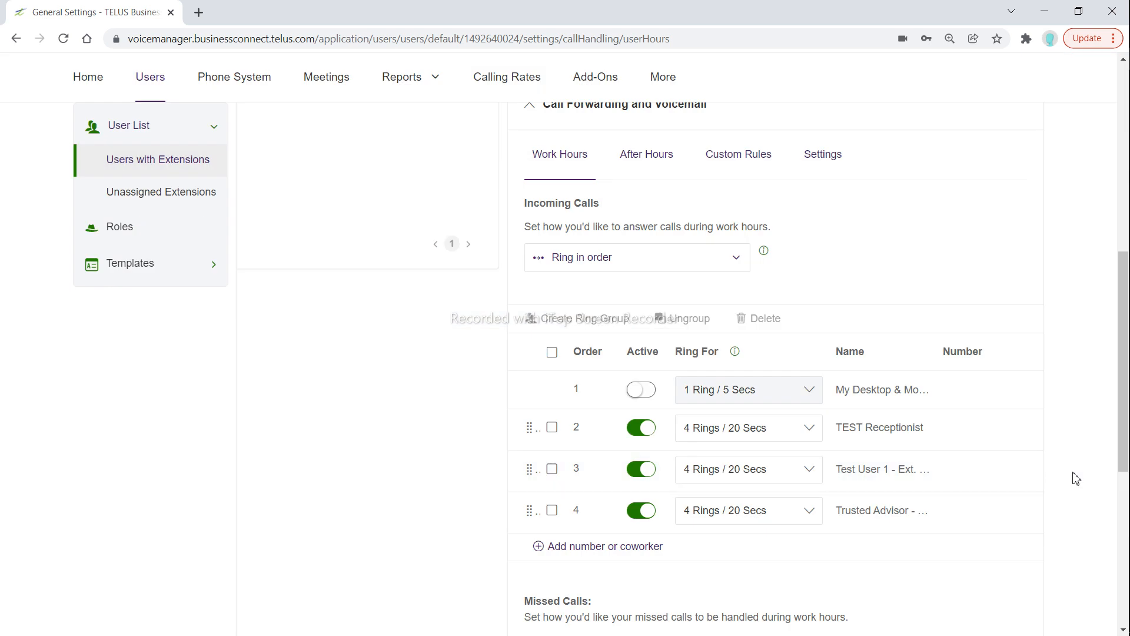
Try Ring all at once for incoming work-hours calls and restore Ring in order
left_click(662, 260)
left_click(471, 362)
scroll(435, 594, "down", 3)
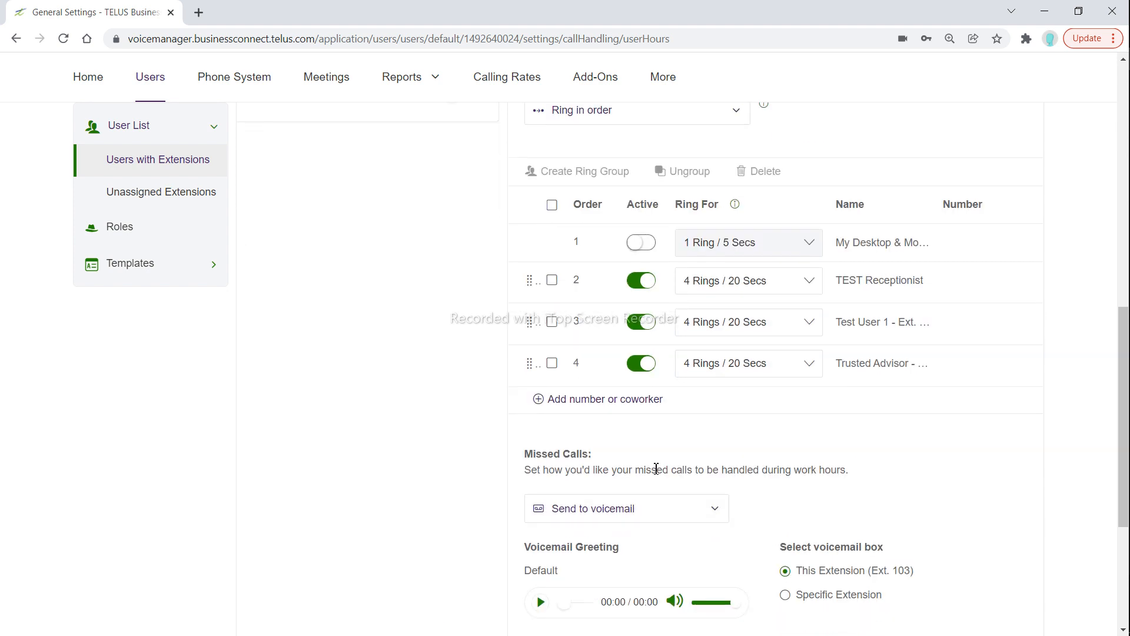
scroll(656, 469, "up", 1)
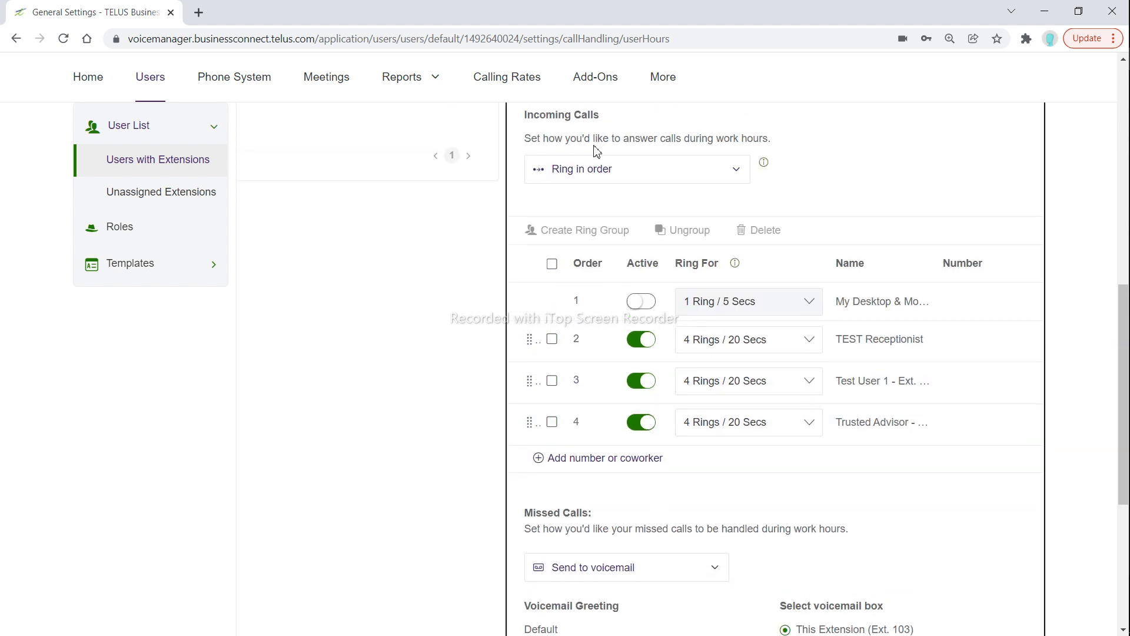
left_click(591, 172)
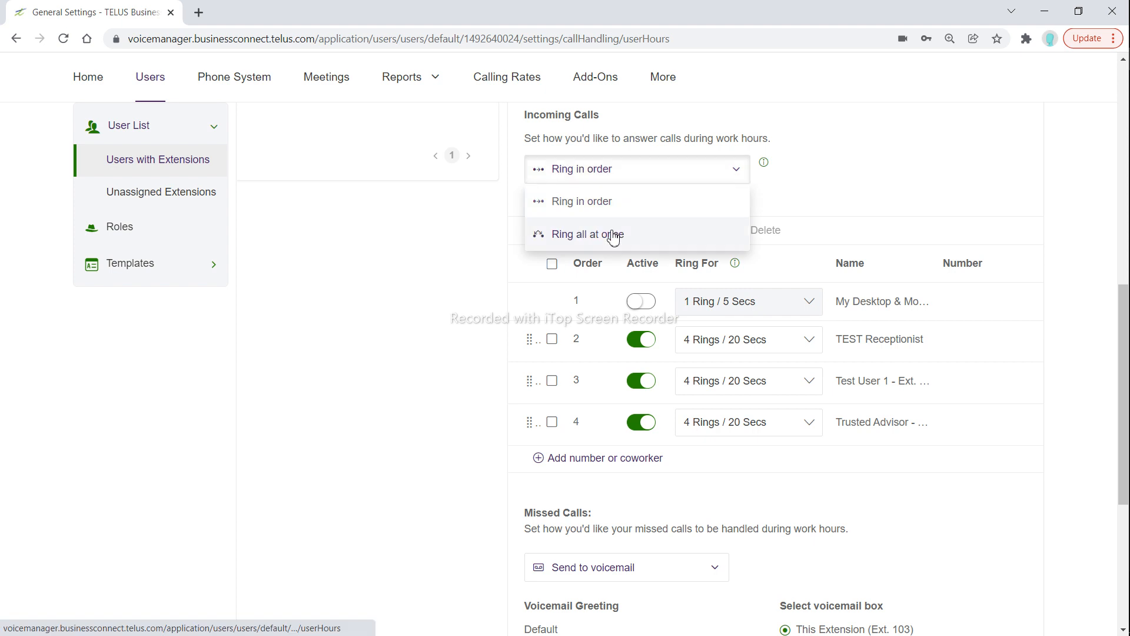
left_click(613, 235)
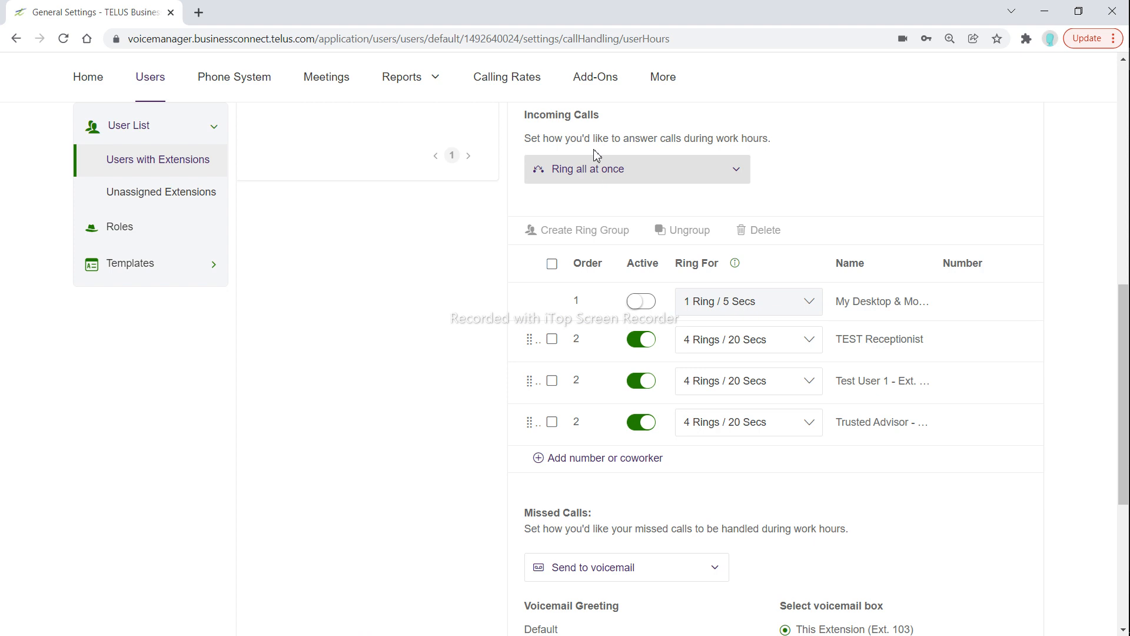
left_click(591, 175)
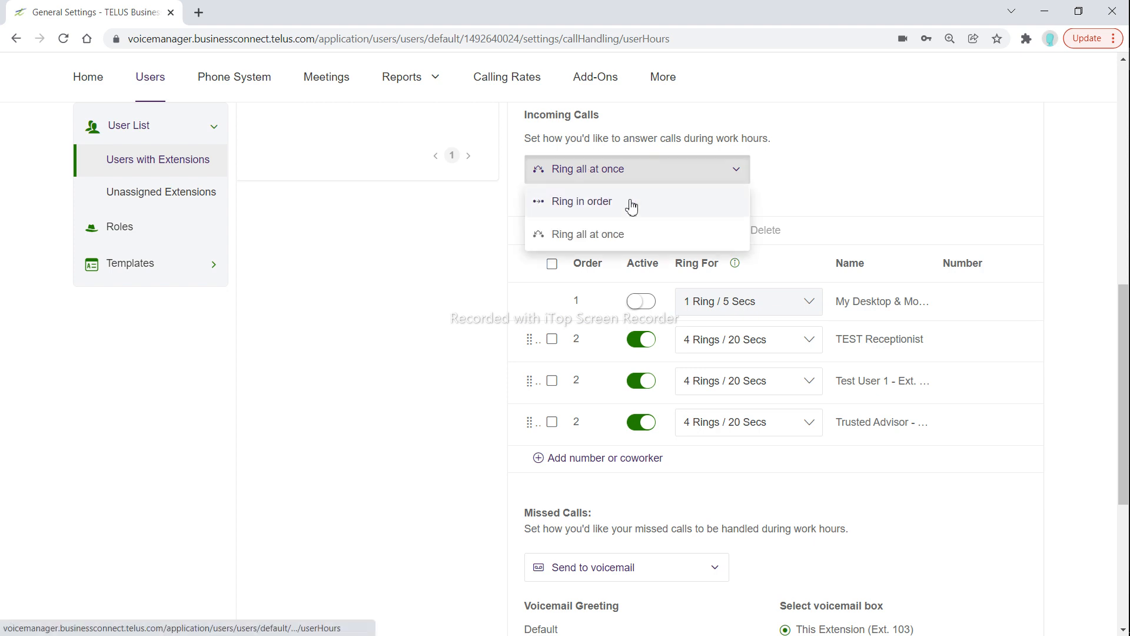
left_click(630, 204)
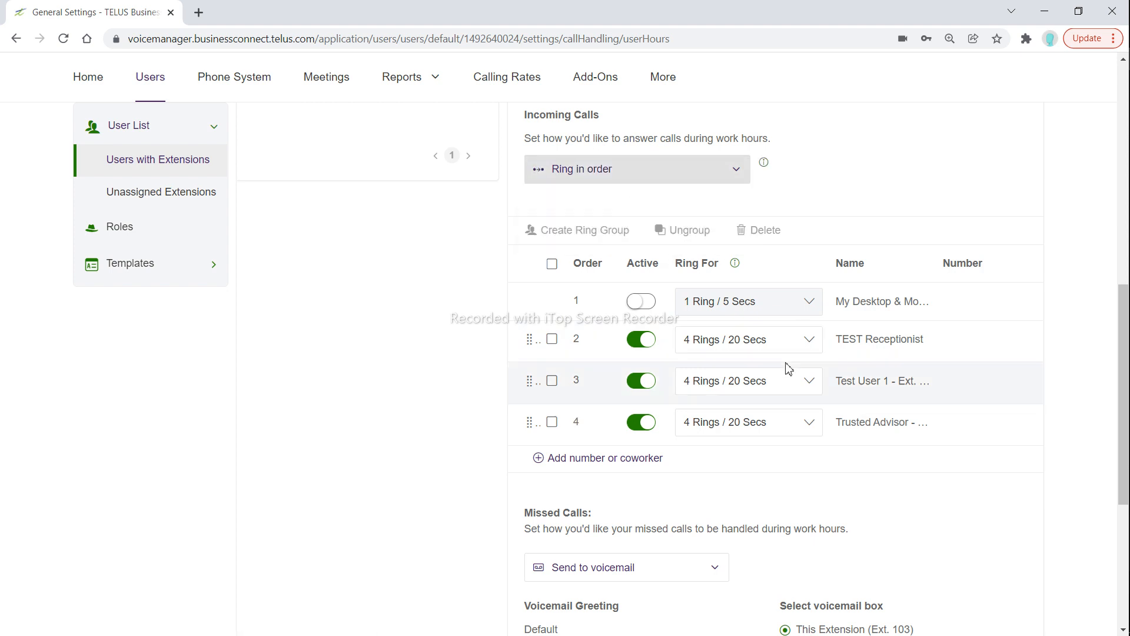
Create a ring group from the TEST Receptionist and Test User 1 entries
left_click(552, 341)
left_click(553, 381)
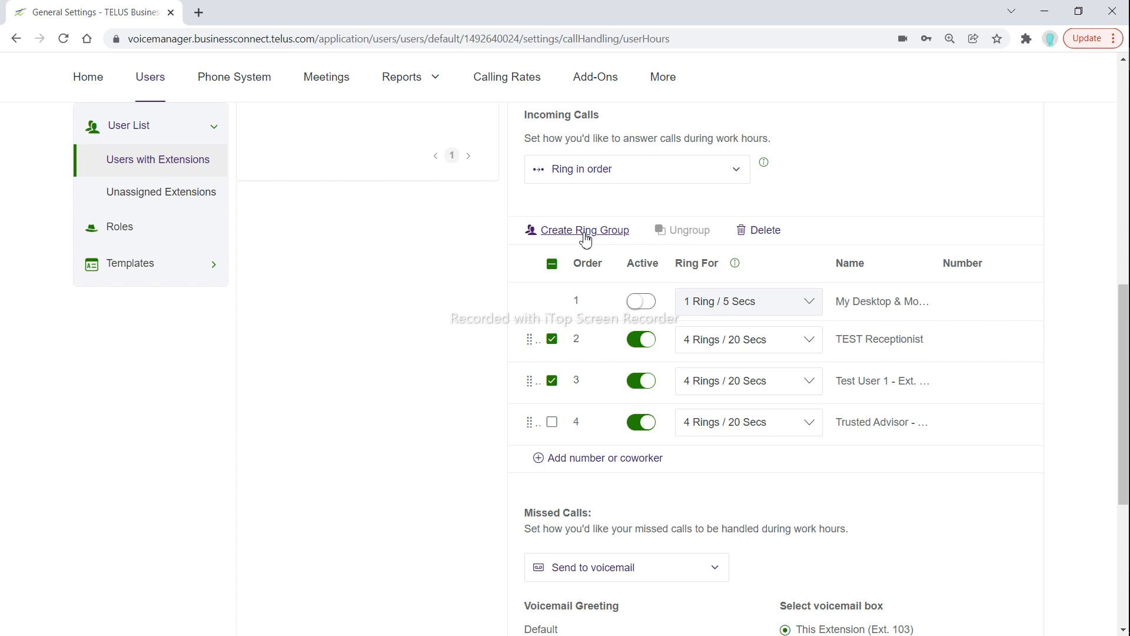
left_click(586, 230)
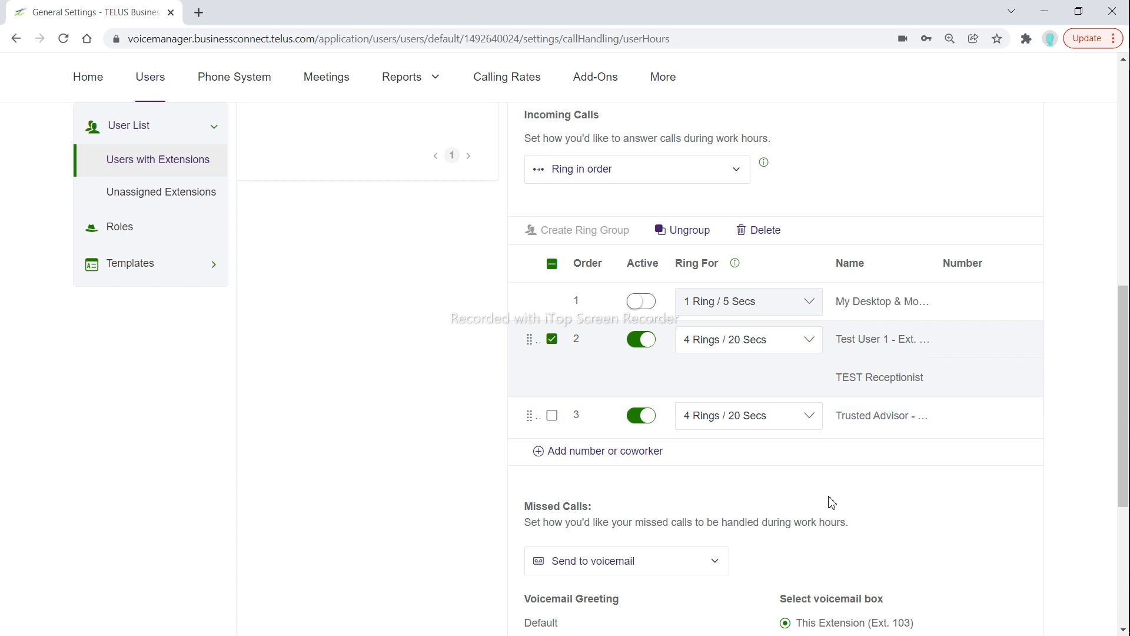
Add a Number entry to the ring order, leaving its phone name and number blank
scroll(823, 504, "down", 2)
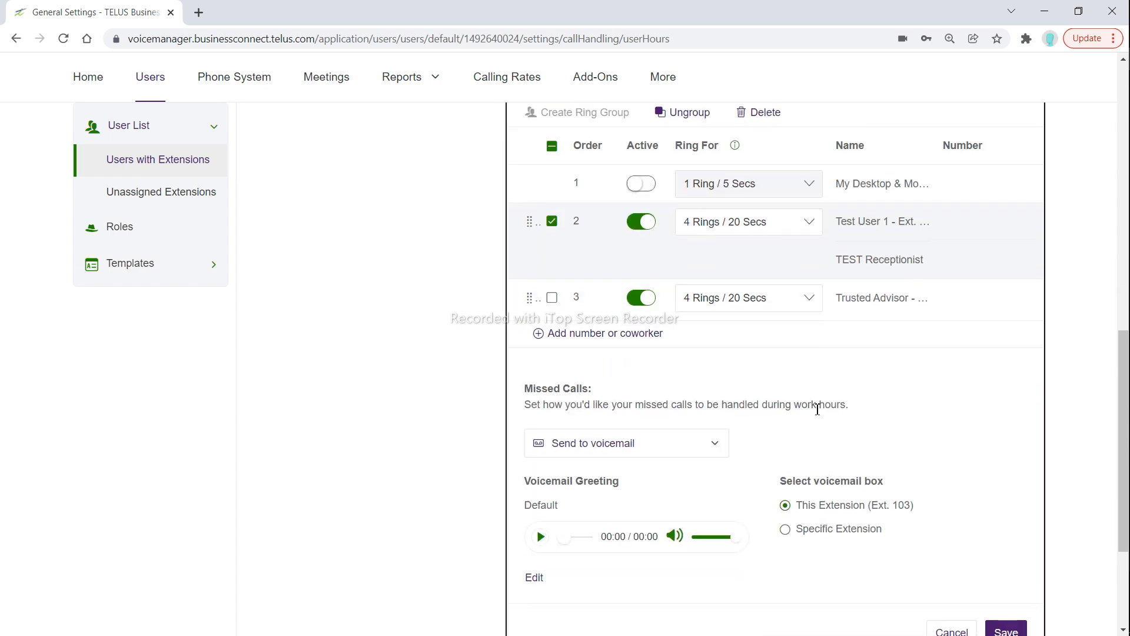
scroll(817, 409, "up", 1)
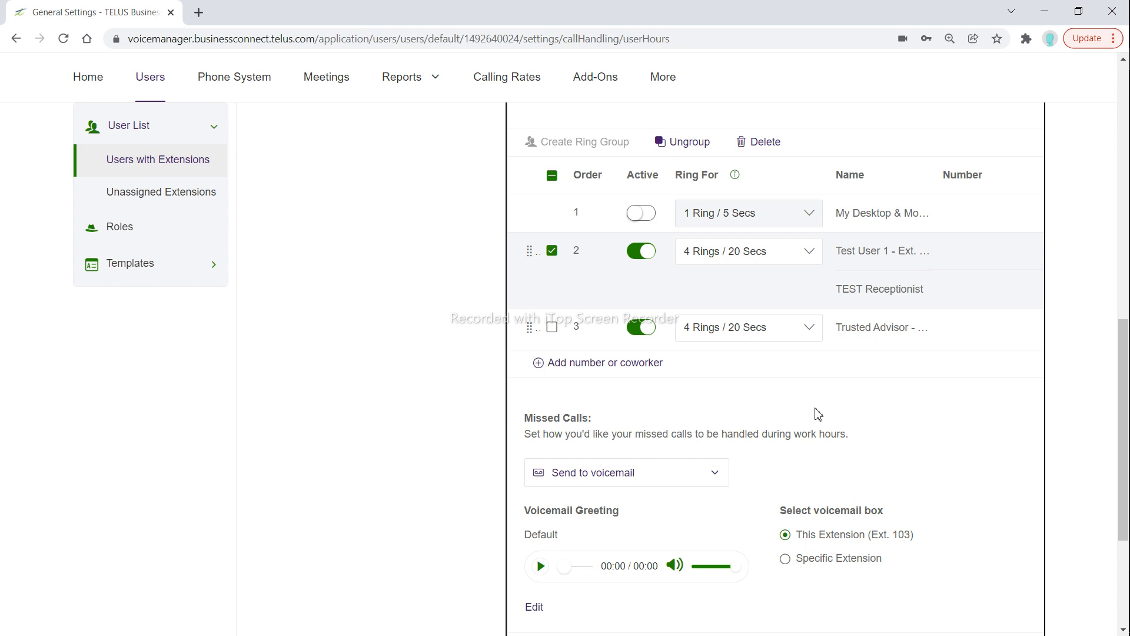
scroll(819, 414, "down", 1)
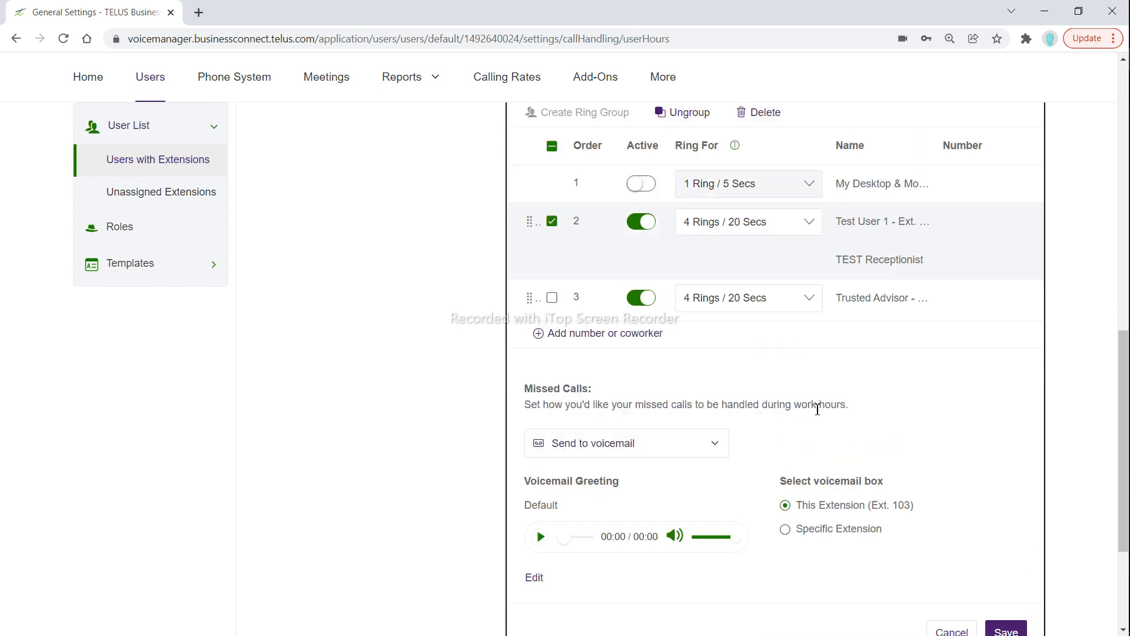
left_click(618, 335)
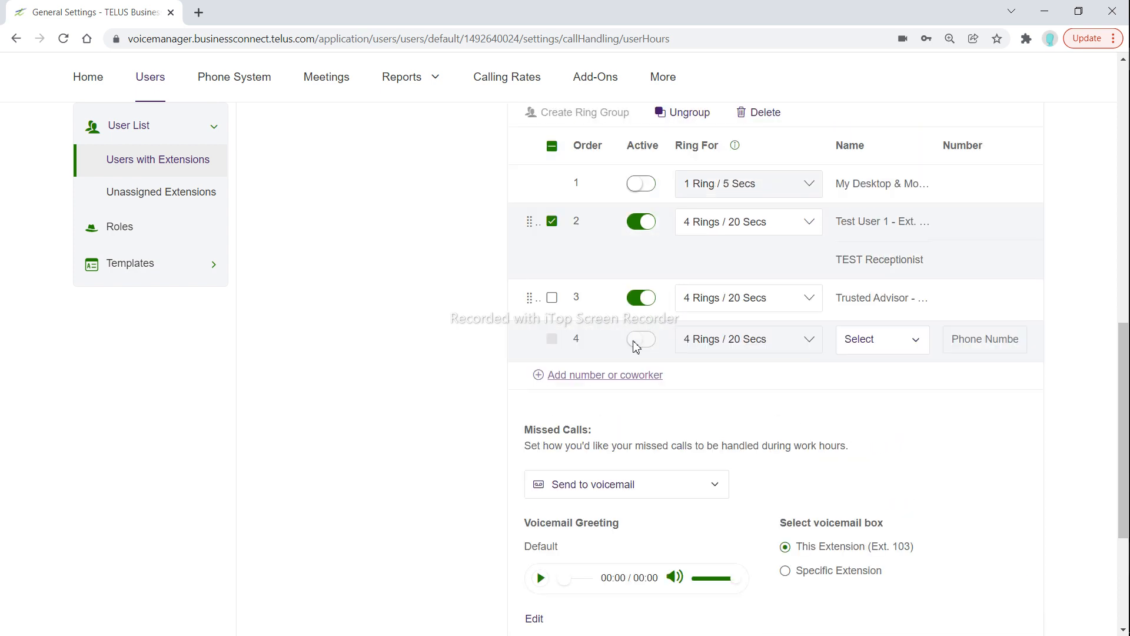
left_click(906, 340)
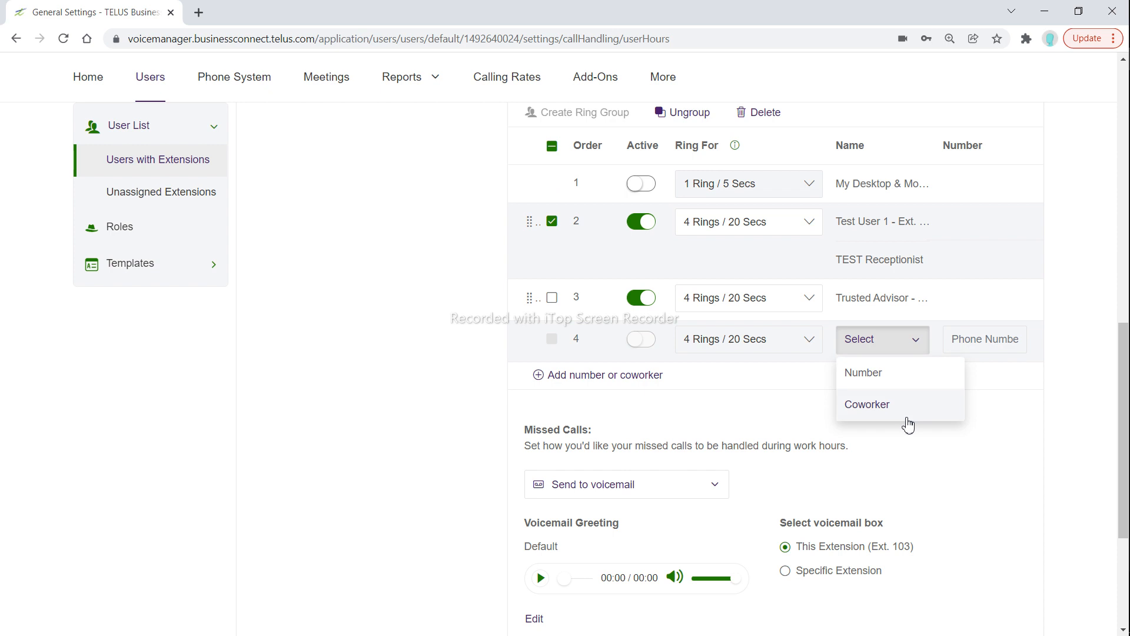
left_click(891, 380)
left_click(970, 348)
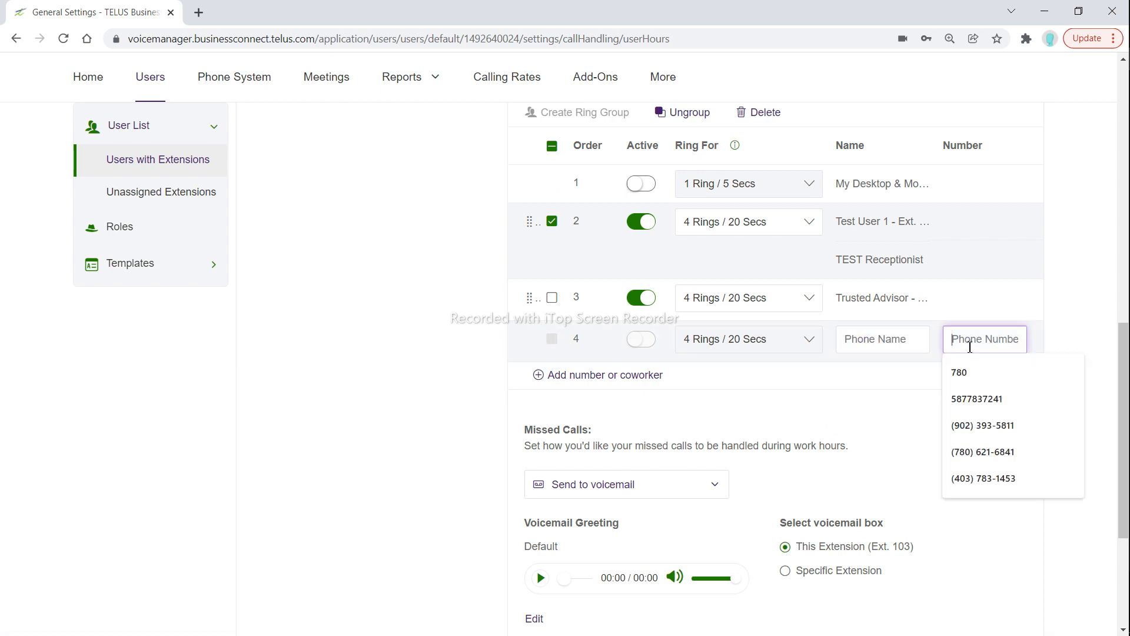
left_click(844, 410)
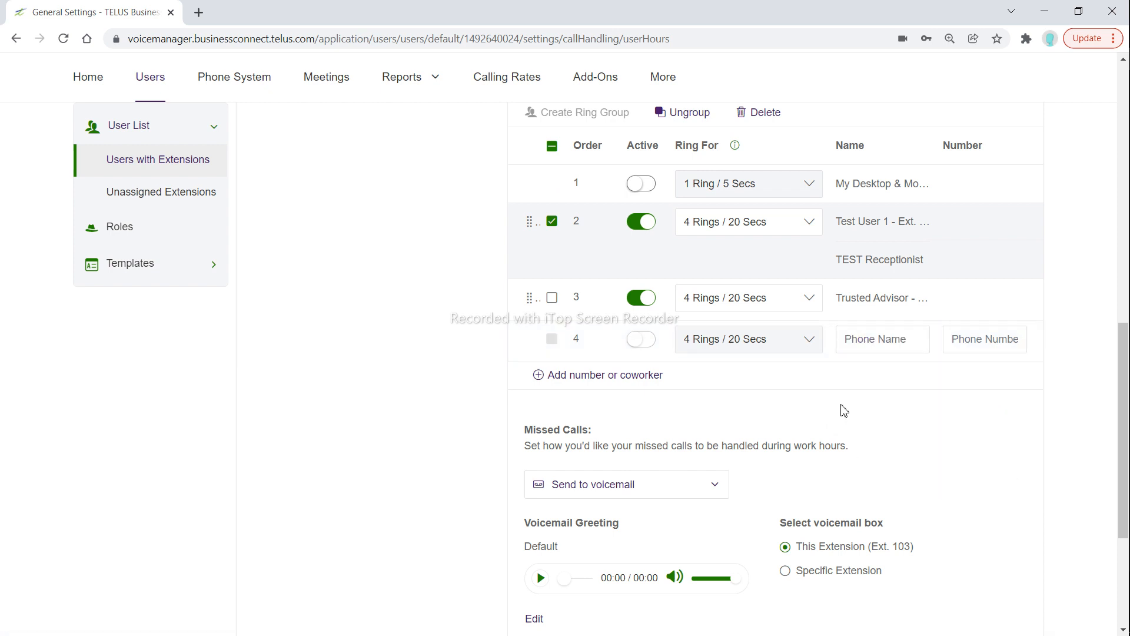
Preview the Custom voicemail greeting's Phone, Computer Microphone and Importing options, and cancel without applying them
scroll(892, 414, "down", 1)
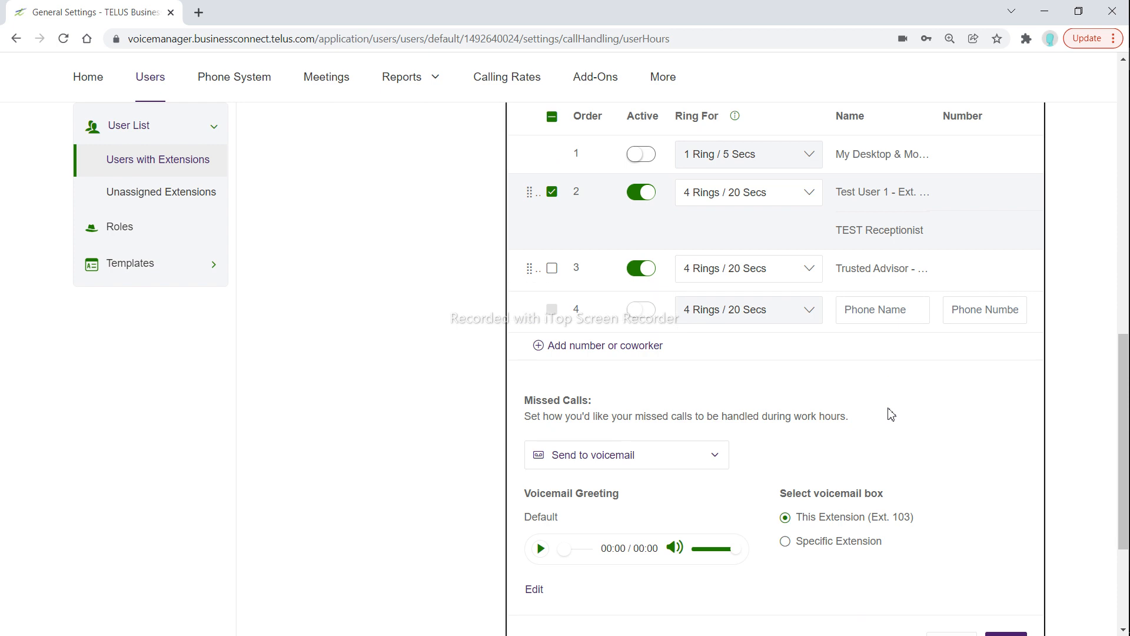
scroll(891, 414, "down", 2)
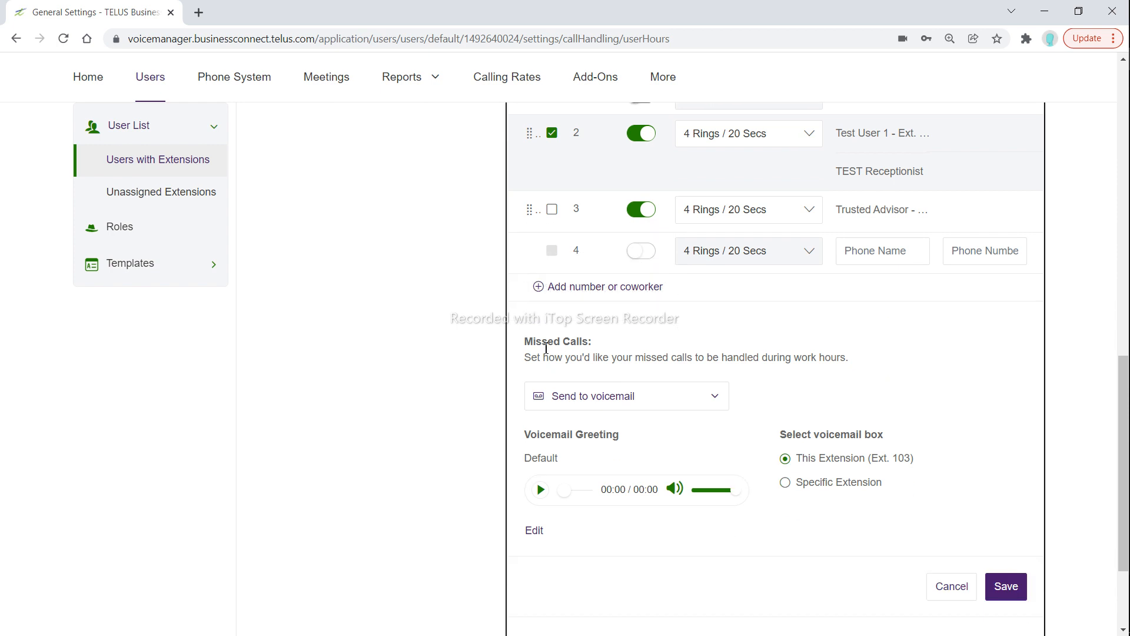
scroll(678, 347, "up", 1)
scroll(677, 347, "down", 2)
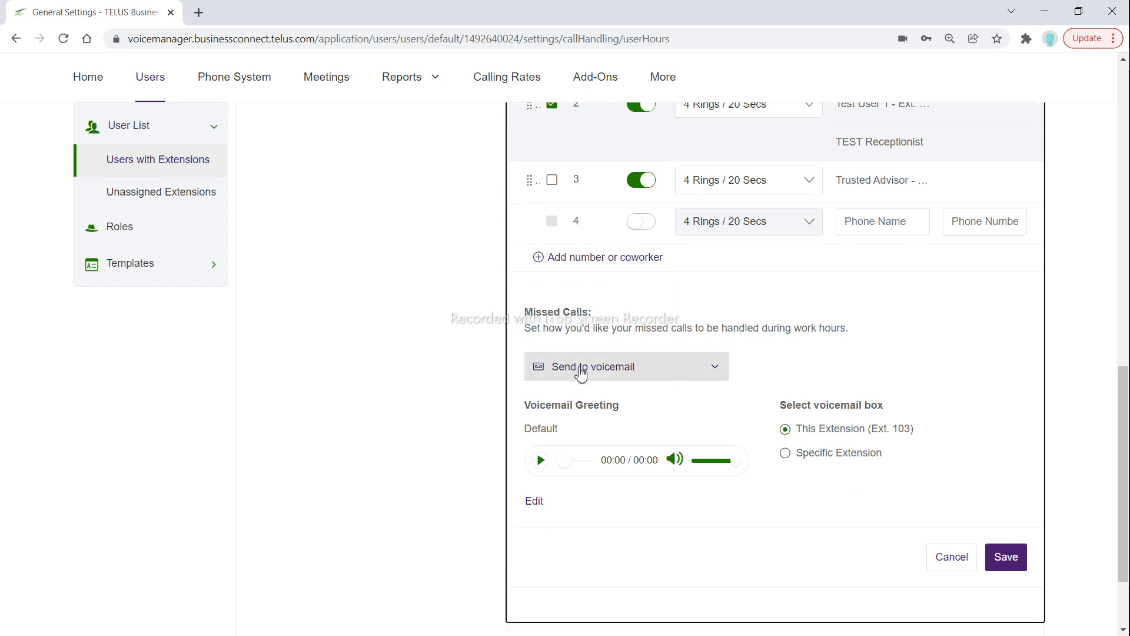
left_click(540, 504)
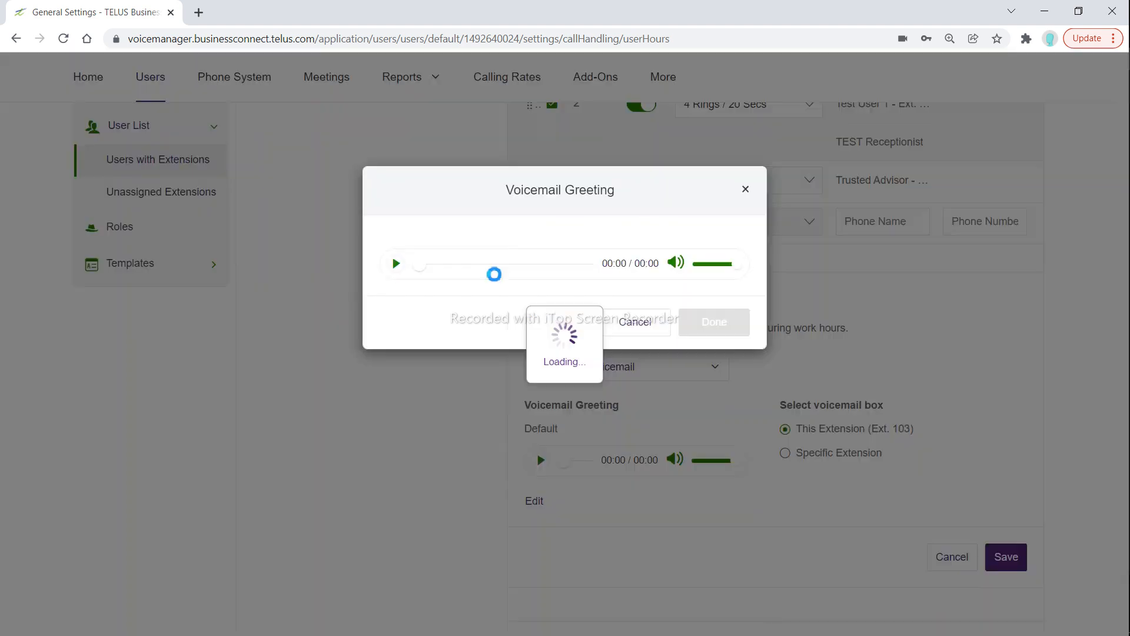
left_click(476, 267)
left_click(473, 318)
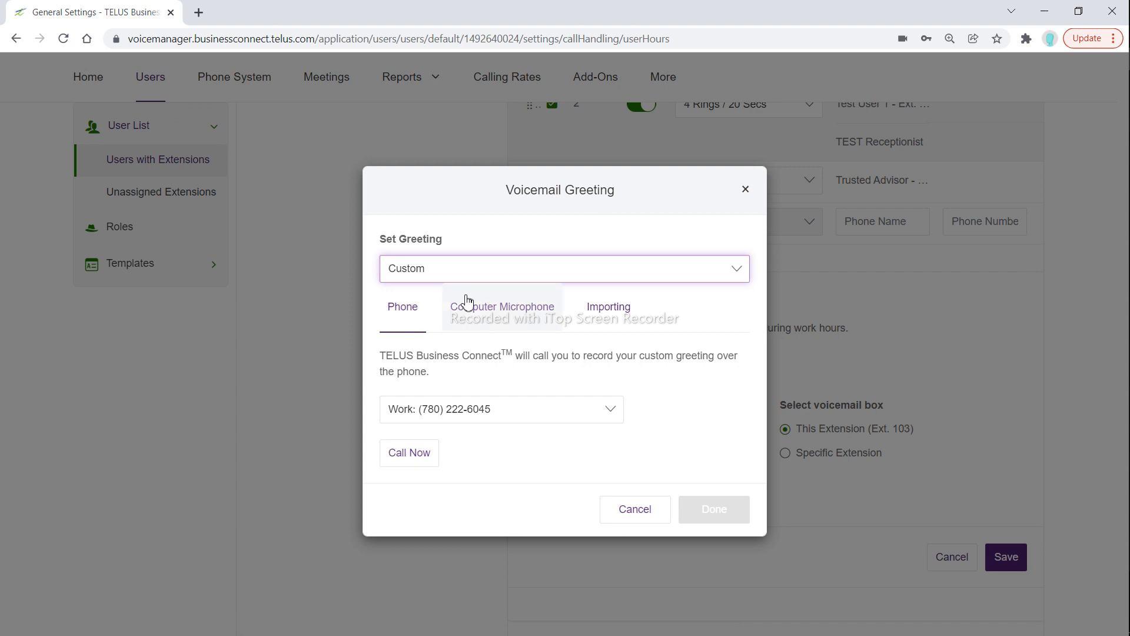
left_click(492, 310)
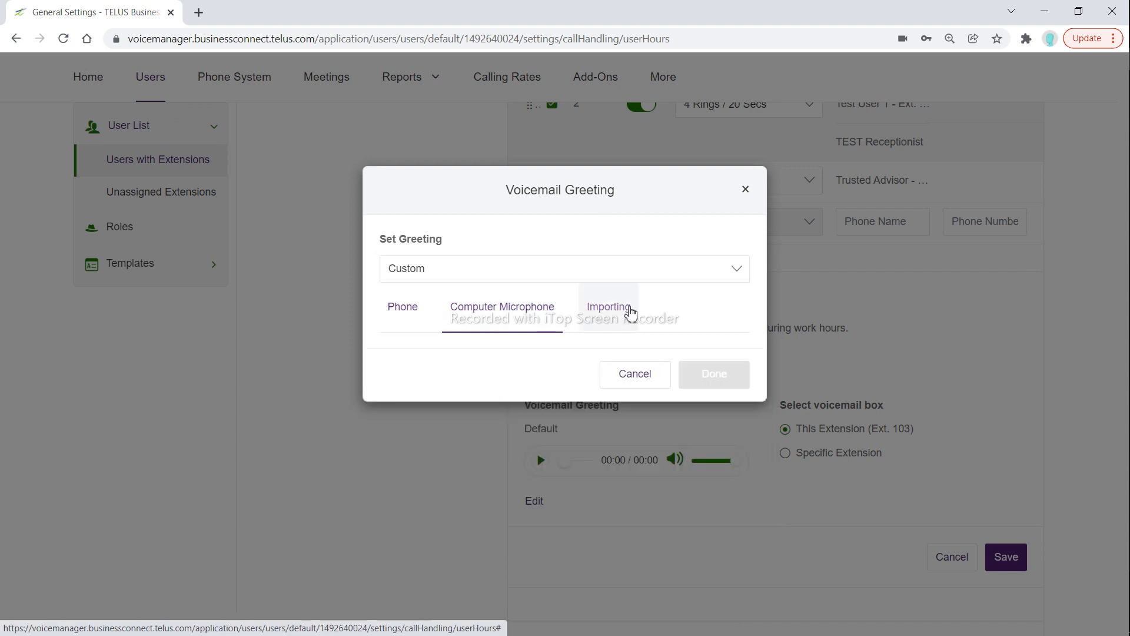
left_click(628, 307)
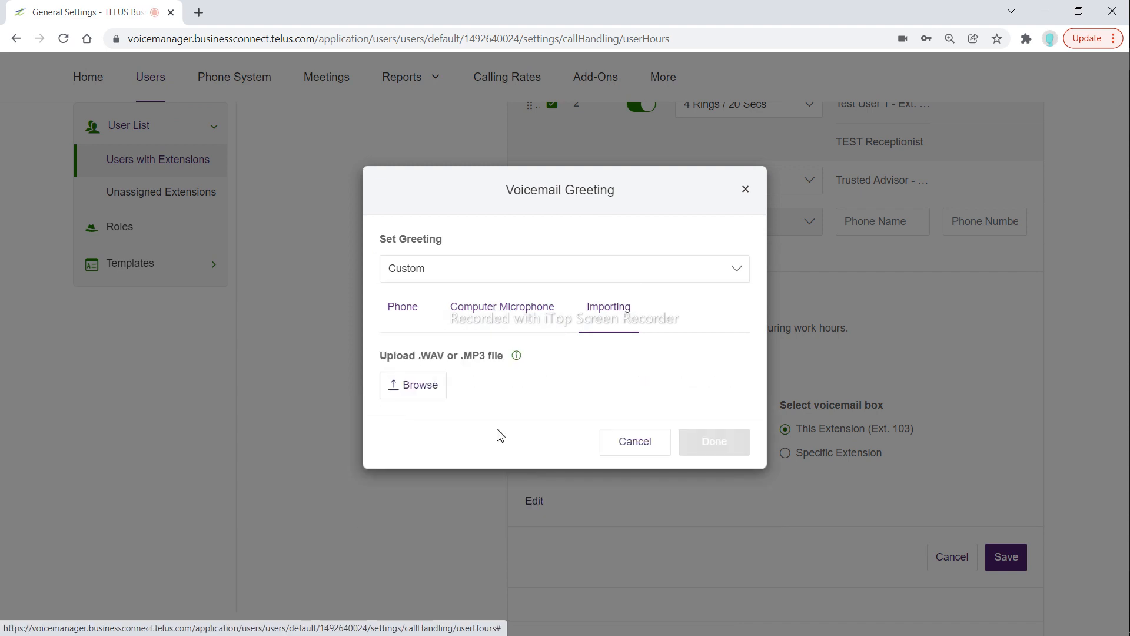
left_click(636, 451)
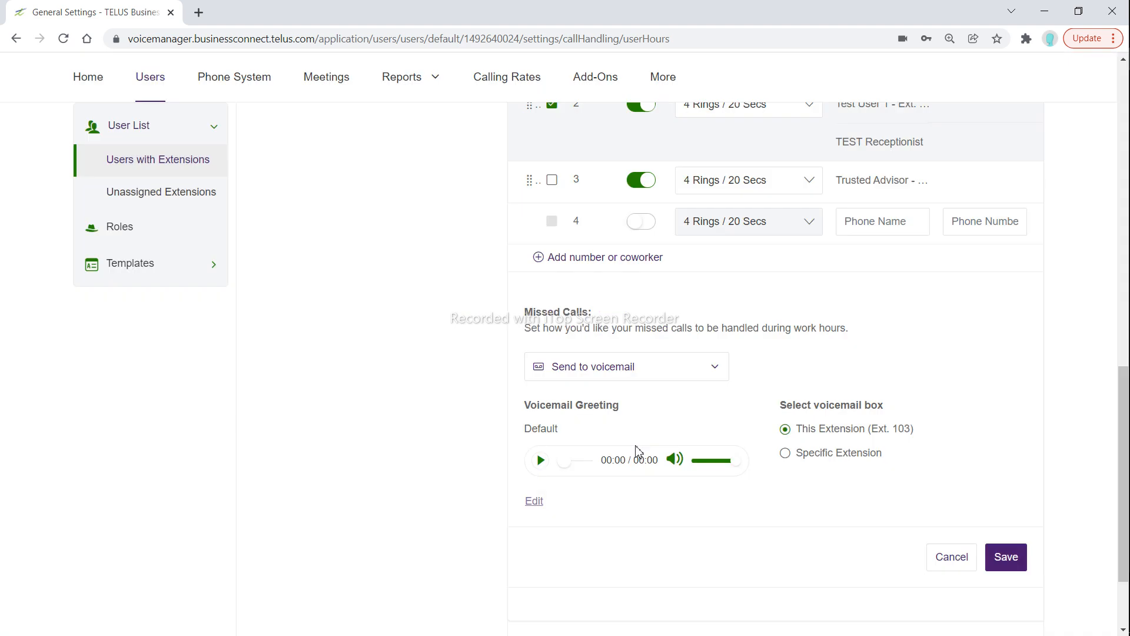
Try Play message and disconnect for work-hours missed calls, and set their handling to Forward to extension
left_click(613, 374)
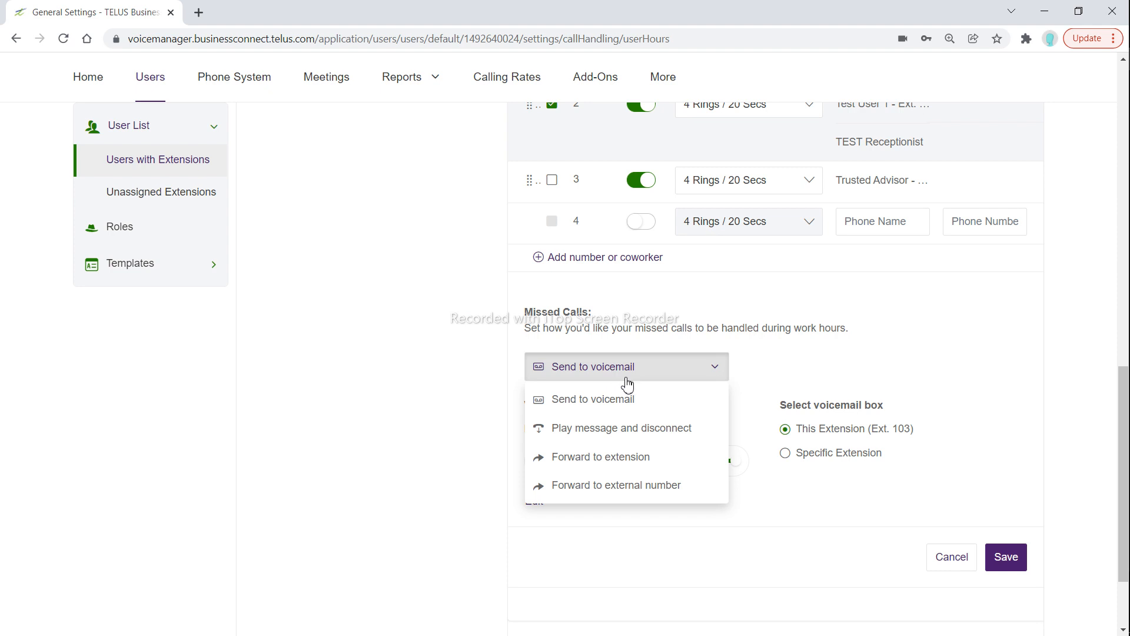
left_click(650, 430)
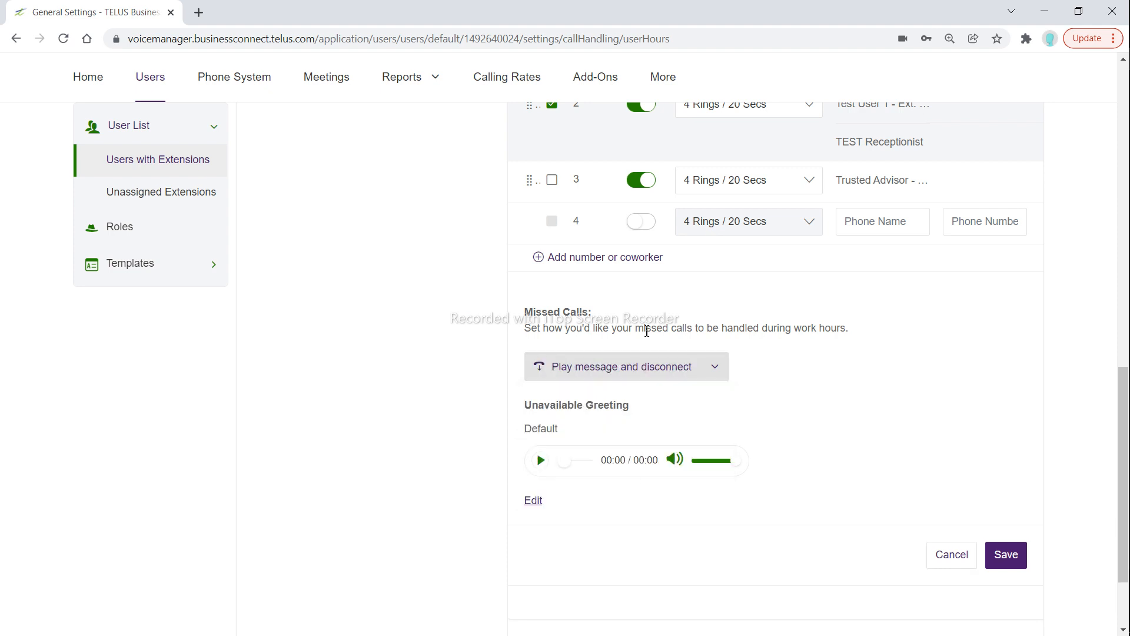
left_click(642, 365)
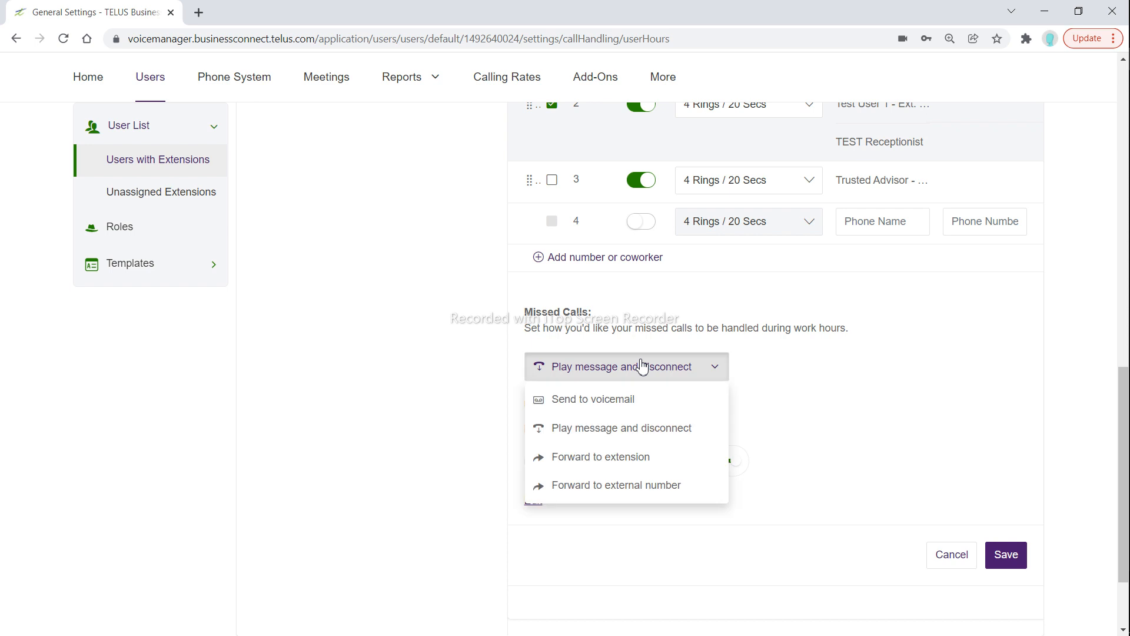
left_click(624, 459)
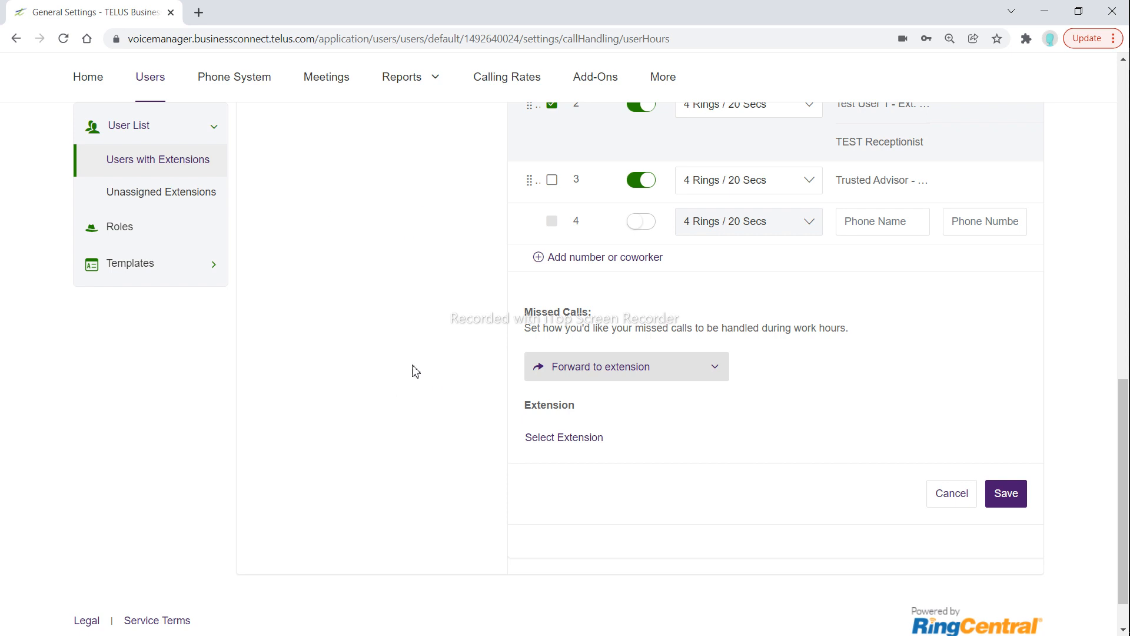
Browse the extensions available for forwarding work-hours missed calls, and close the list without selecting one
left_click(568, 438)
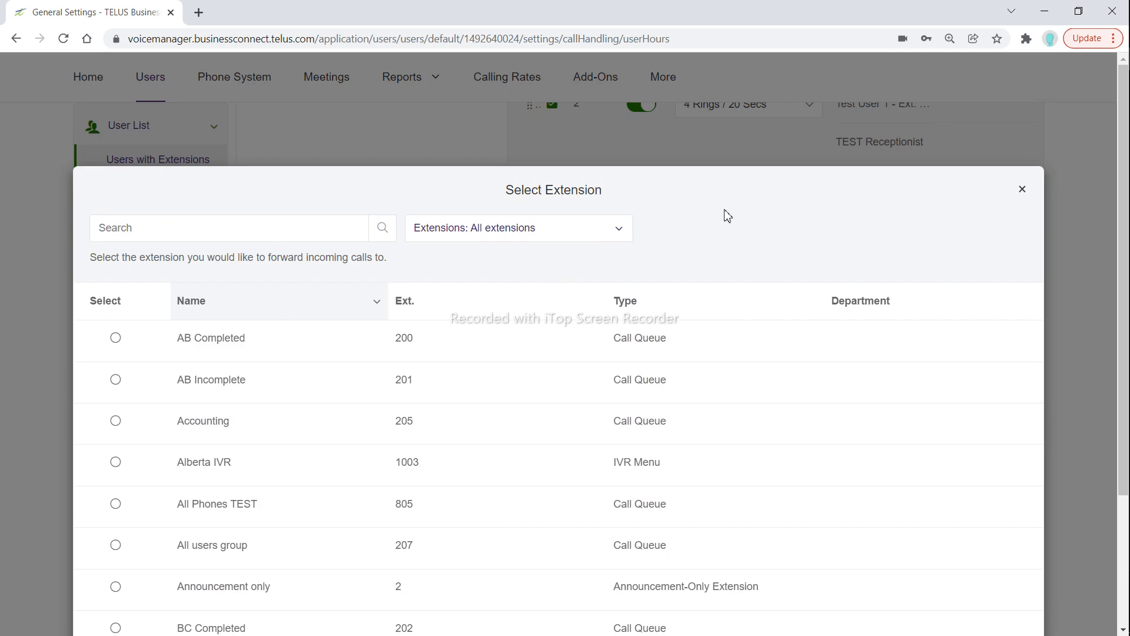
scroll(728, 216, "down", 3)
scroll(728, 216, "up", 3)
left_click(1023, 190)
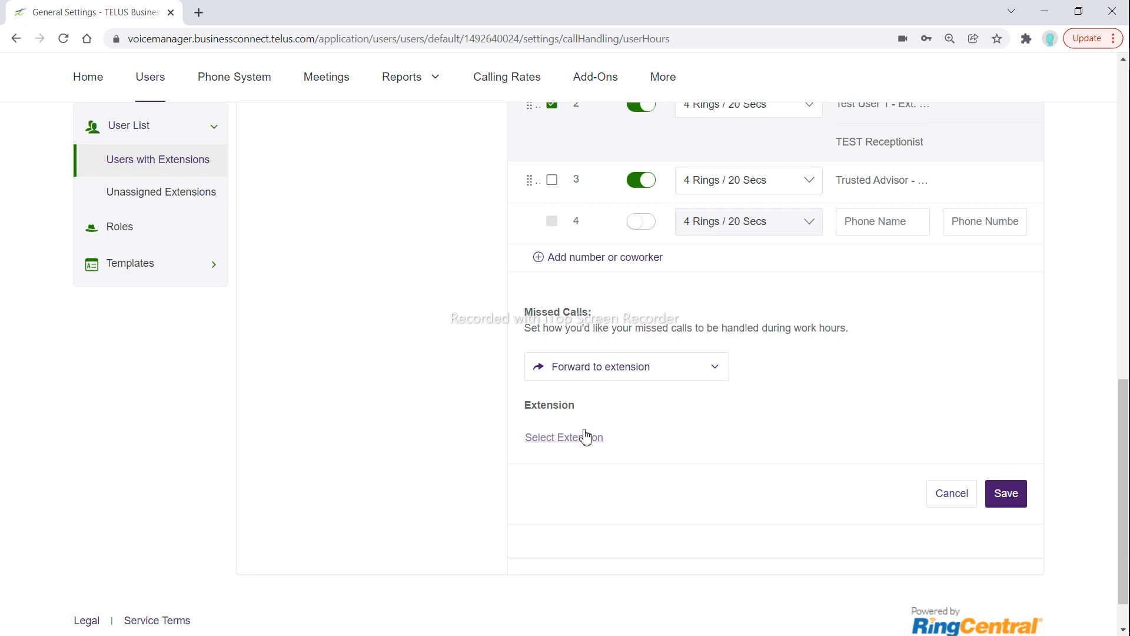
Set the work-hours missed-call handling to Forward to external number, leaving the forwarding number blank
left_click(623, 372)
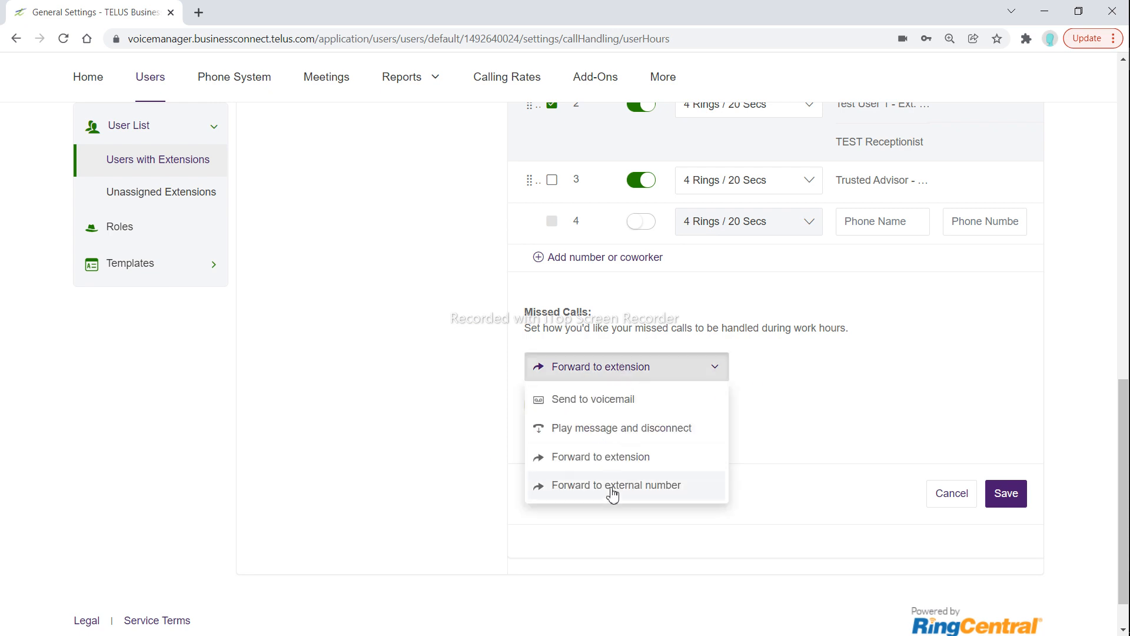
left_click(611, 493)
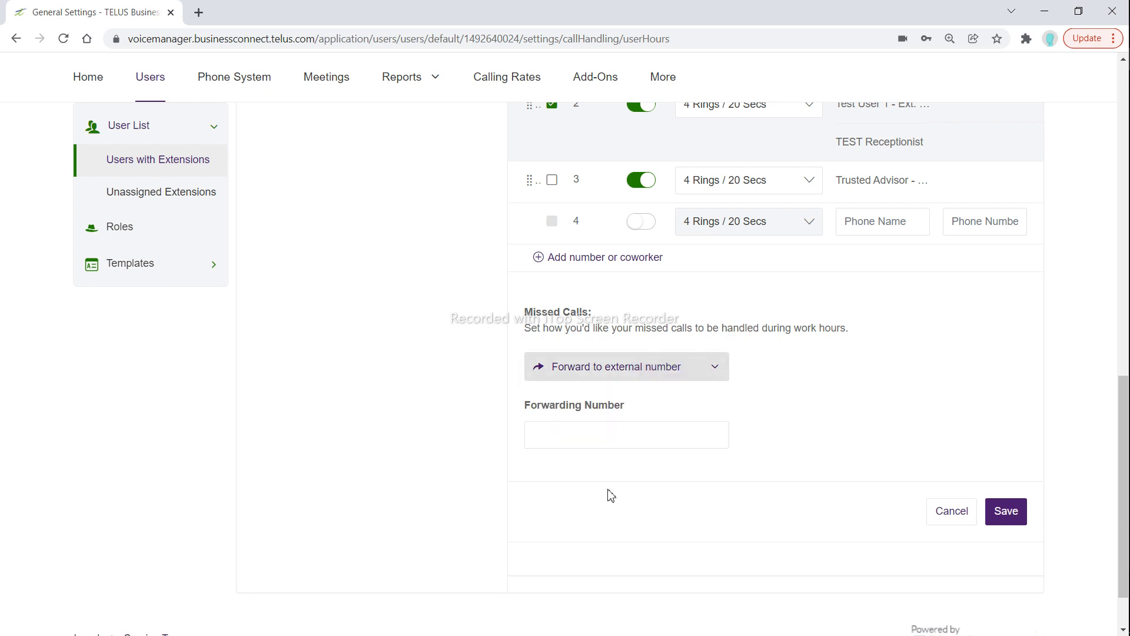
left_click(600, 443)
left_click(823, 397)
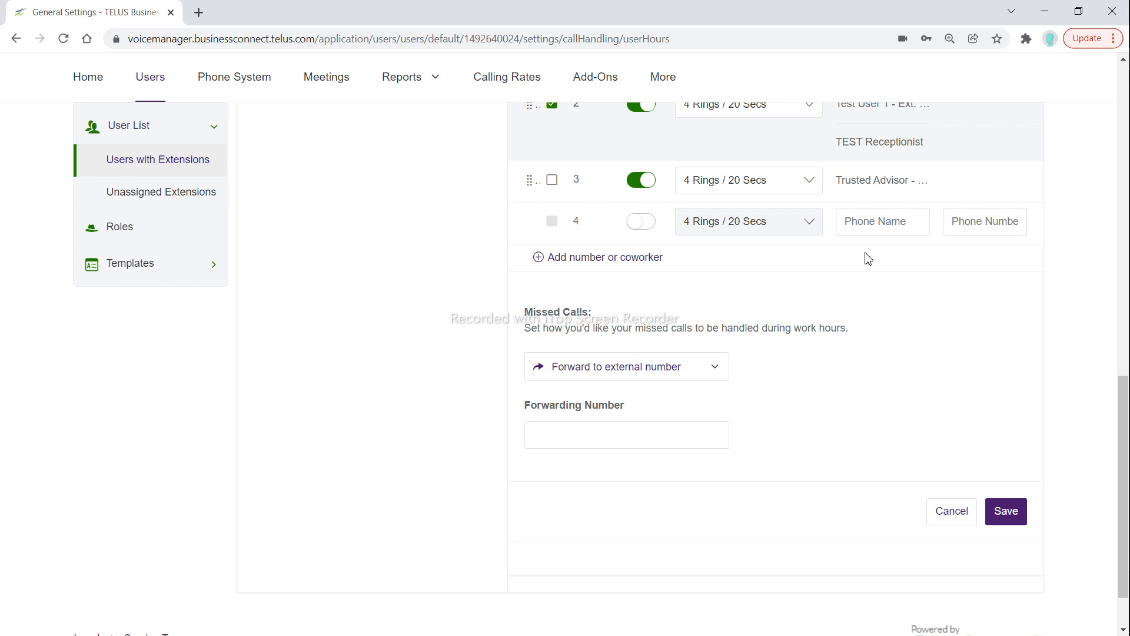
Inspect the phone number field of the fourth ring-order entry and the Forwarding Number field without filling them in
left_click(979, 222)
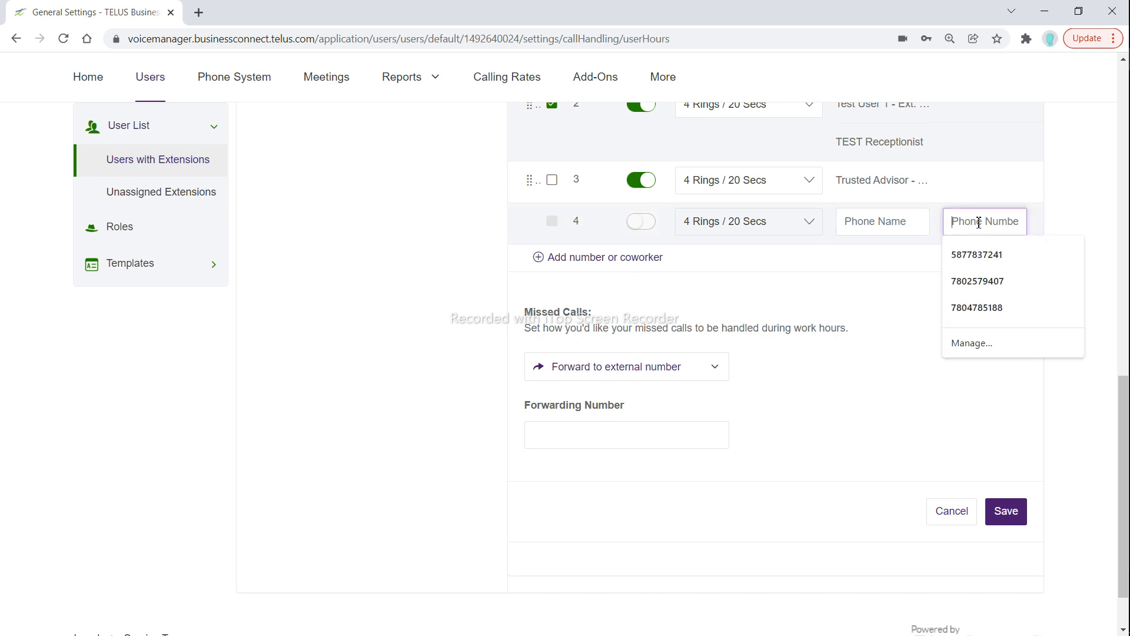
left_click(812, 253)
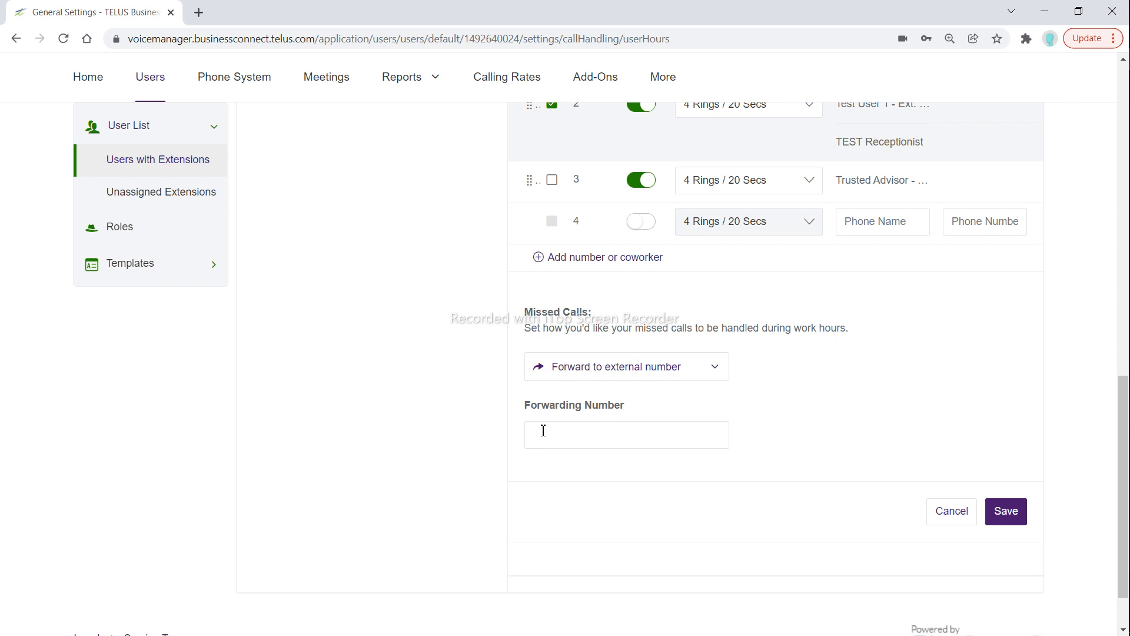
left_click(612, 438)
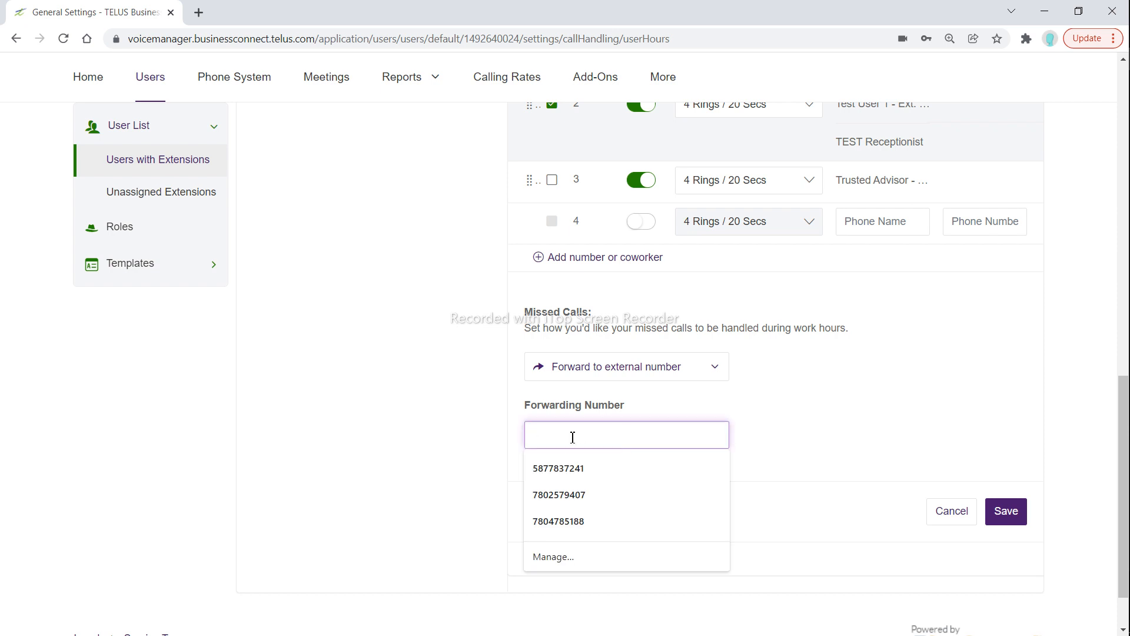
left_click(799, 402)
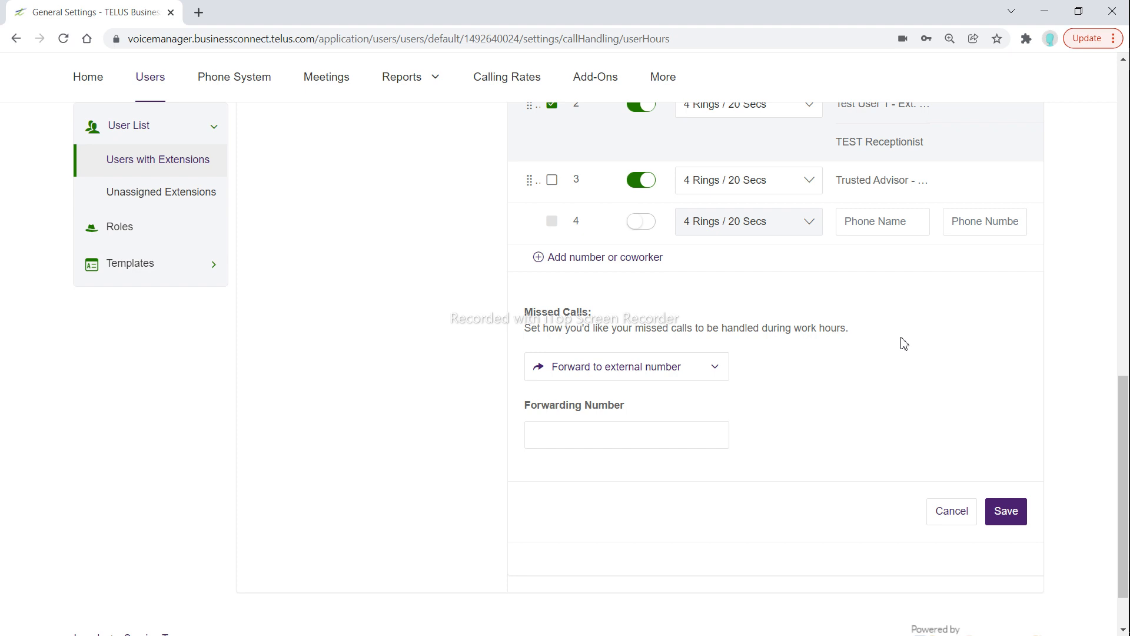
Try to switch to the After Hours settings, saving the work-hours changes on the way
scroll(904, 344, "up", 5)
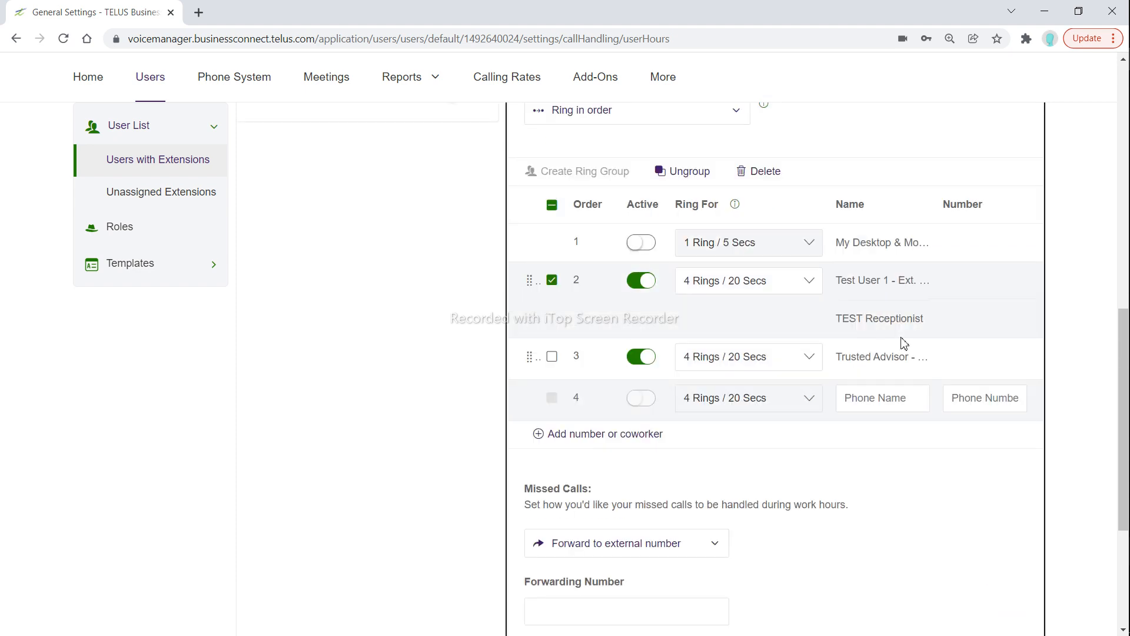
scroll(905, 344, "up", 1)
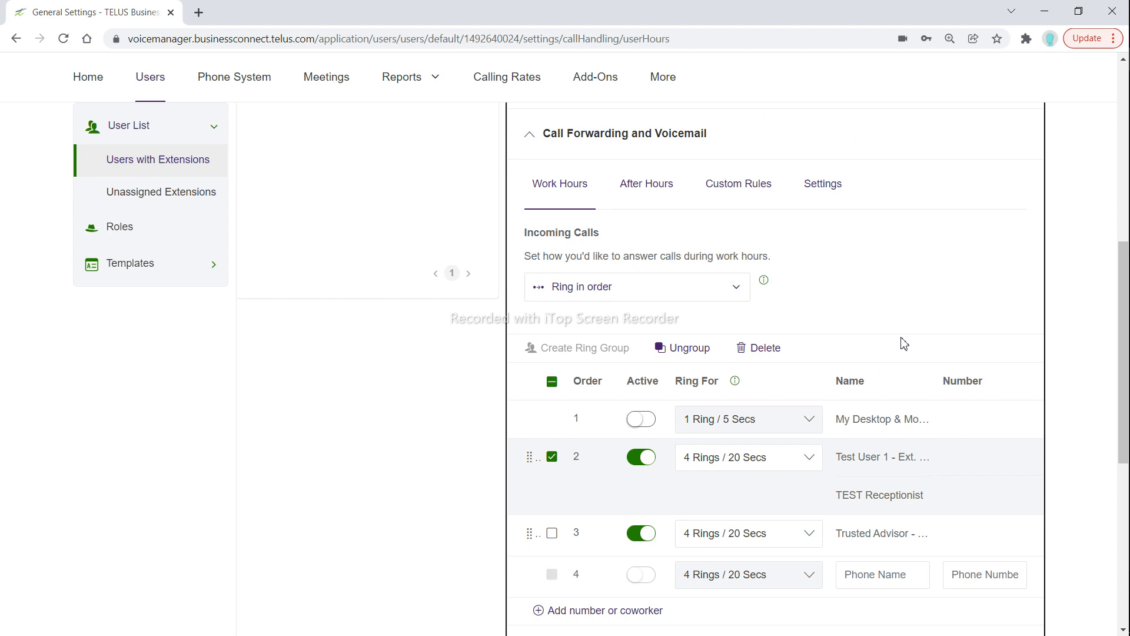
left_click(660, 200)
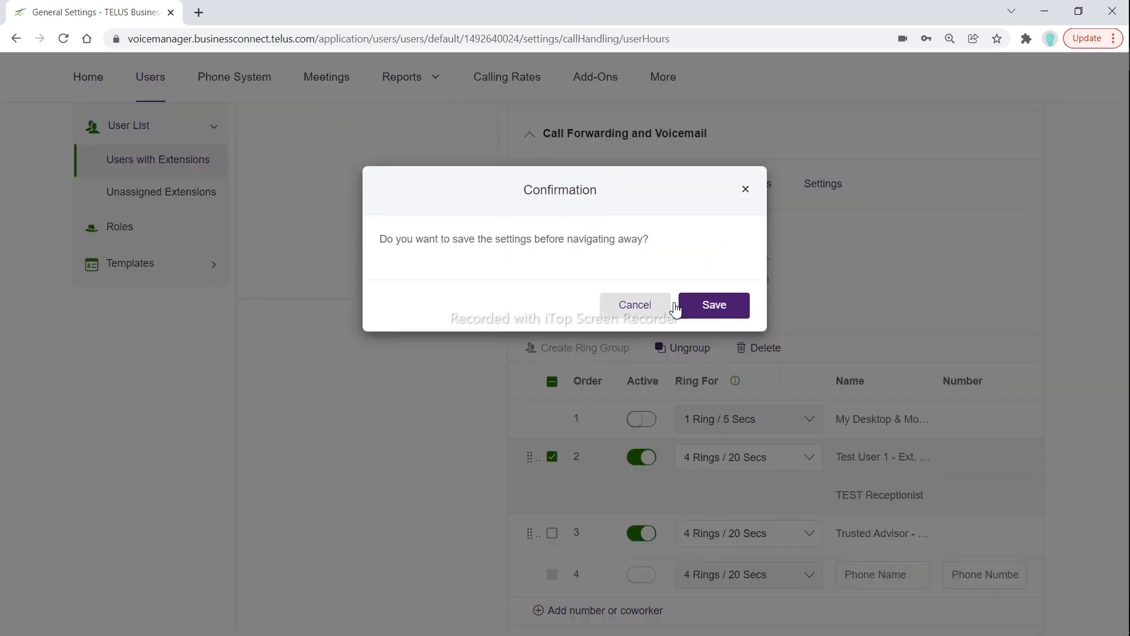
left_click(696, 307)
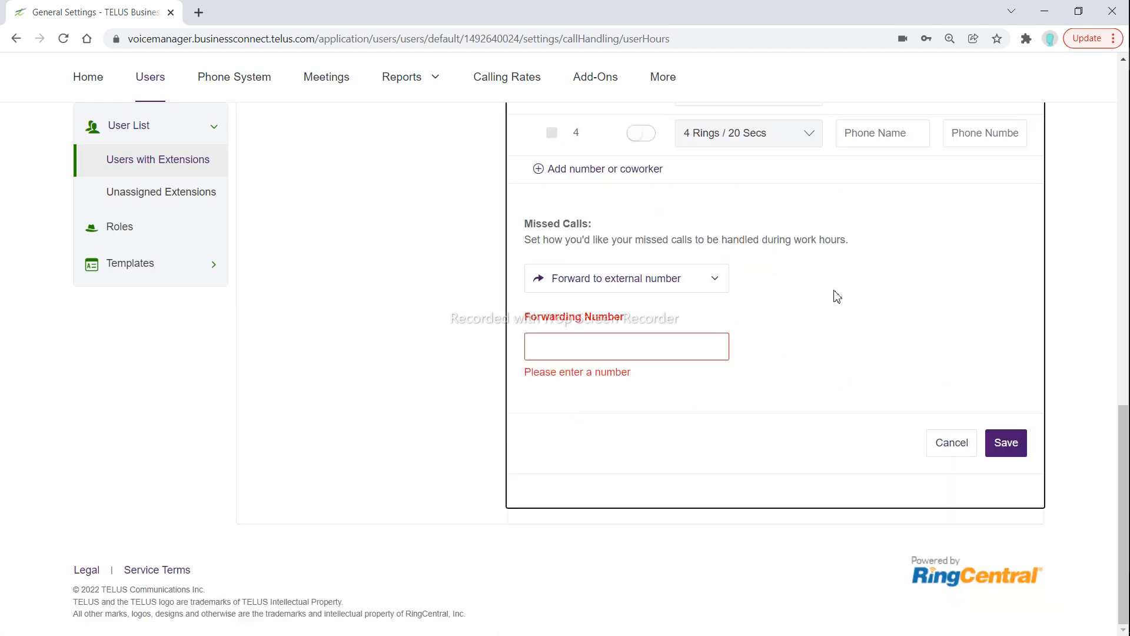
Set work-hours missed calls to Send to voicemail, and open the After Hours settings without saving the work-hours changes
left_click(611, 281)
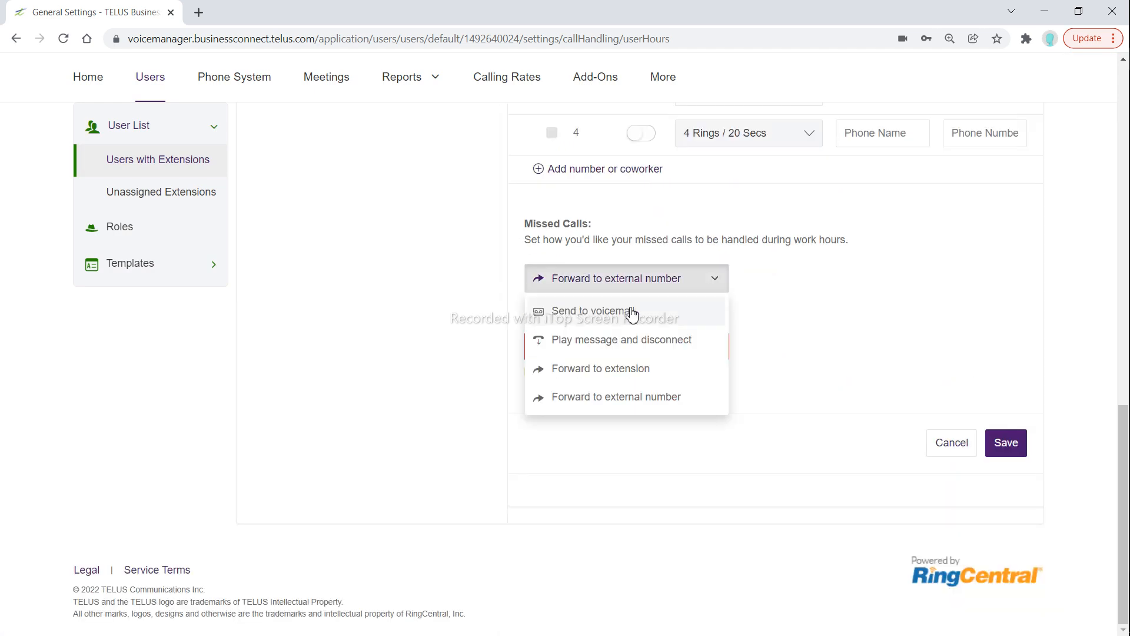
left_click(683, 311)
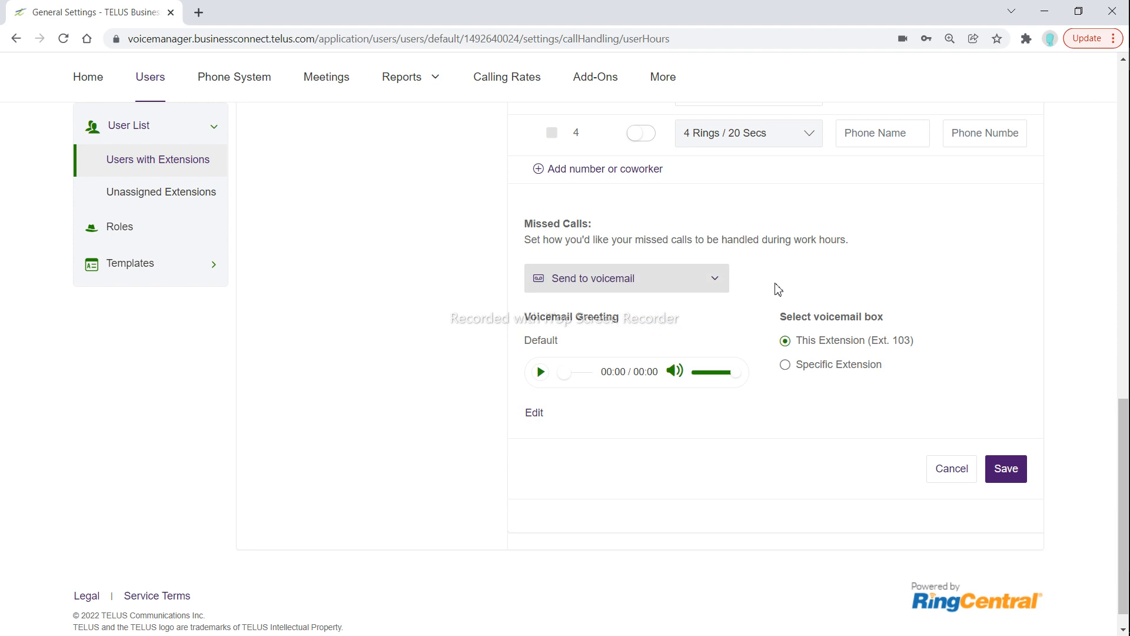
scroll(778, 289, "up", 9)
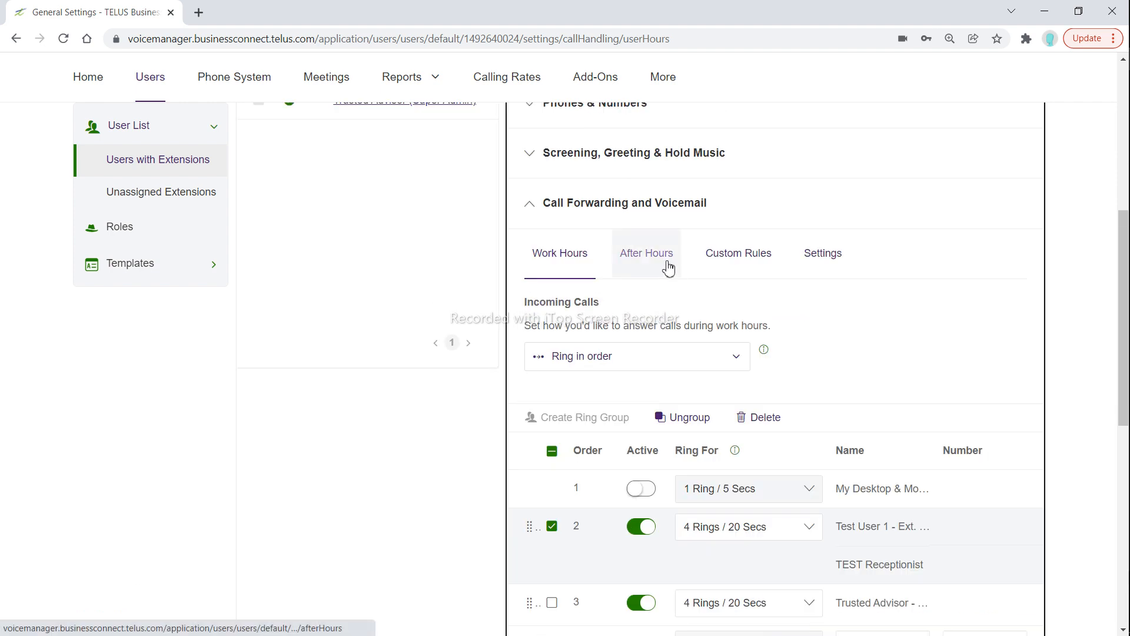
left_click(669, 266)
left_click(634, 306)
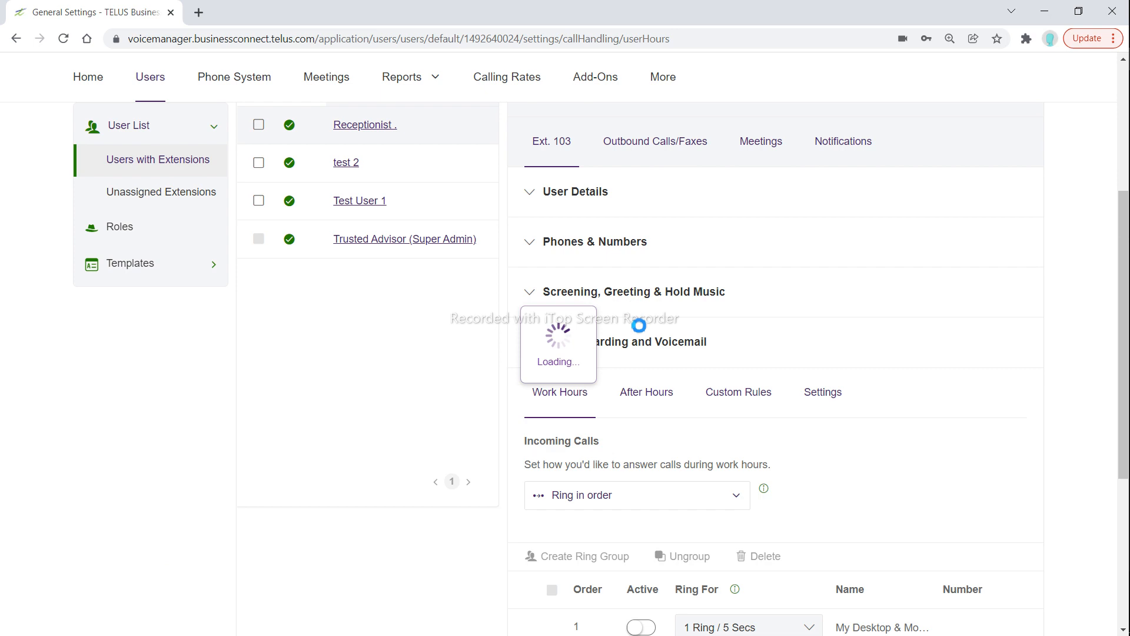
left_click(657, 391)
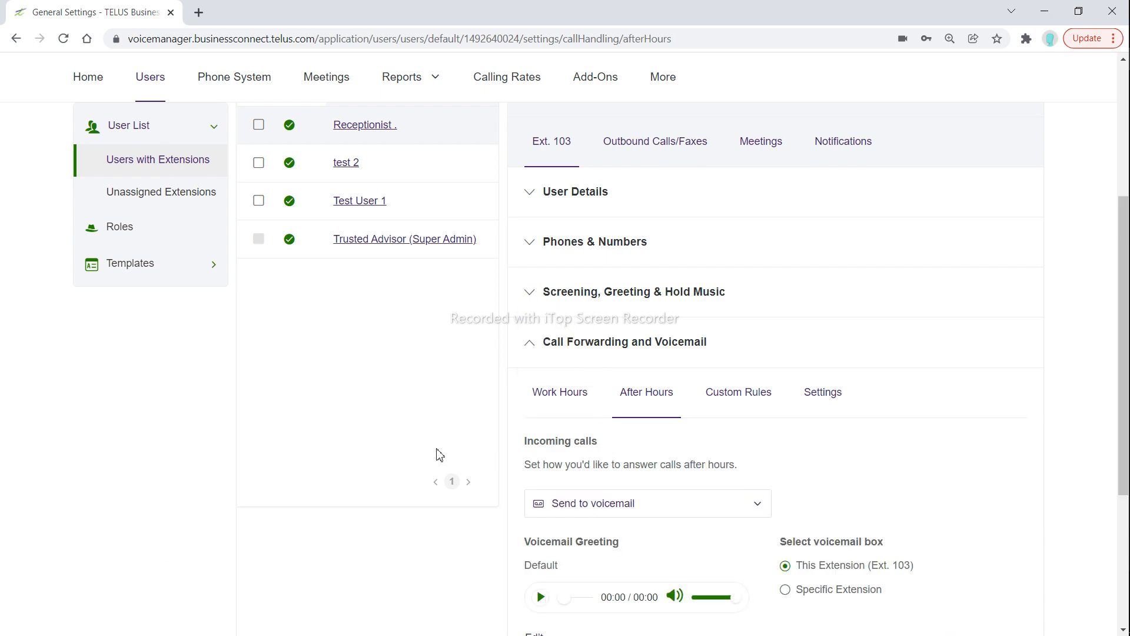
Set the after-hours incoming calls to Ring in order
scroll(454, 463, "down", 1)
scroll(429, 515, "down", 1)
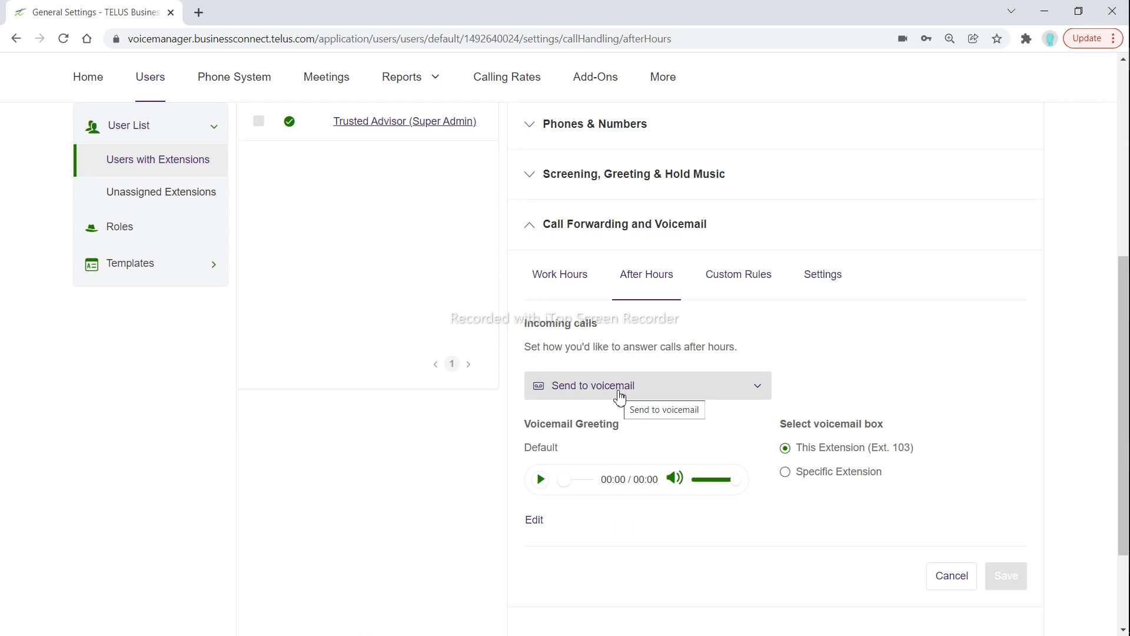
left_click(619, 397)
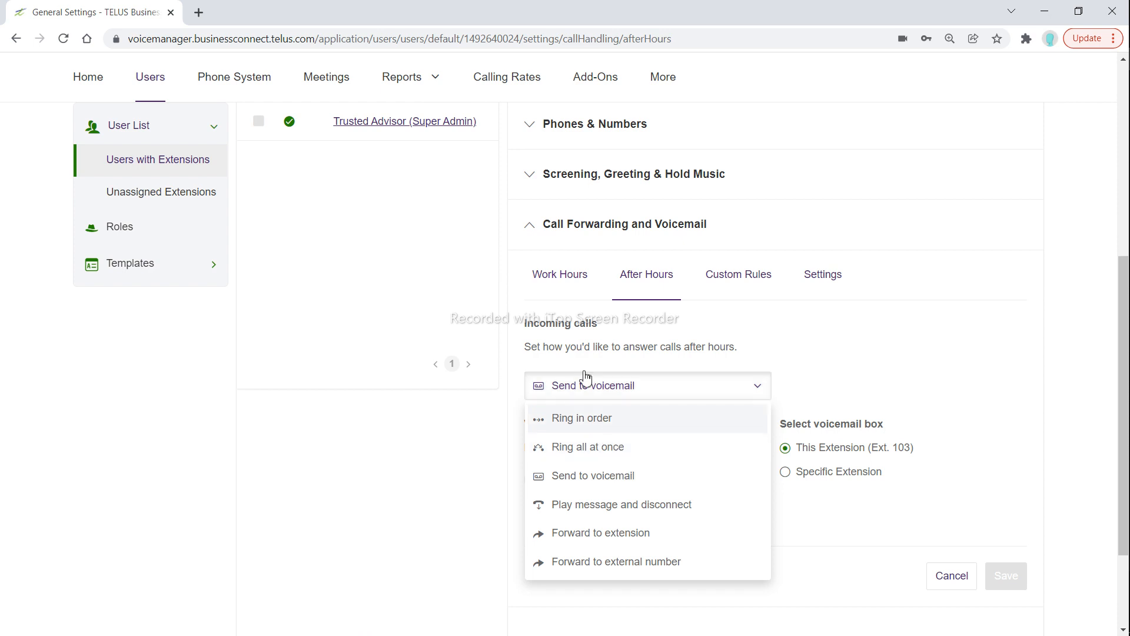
left_click(586, 416)
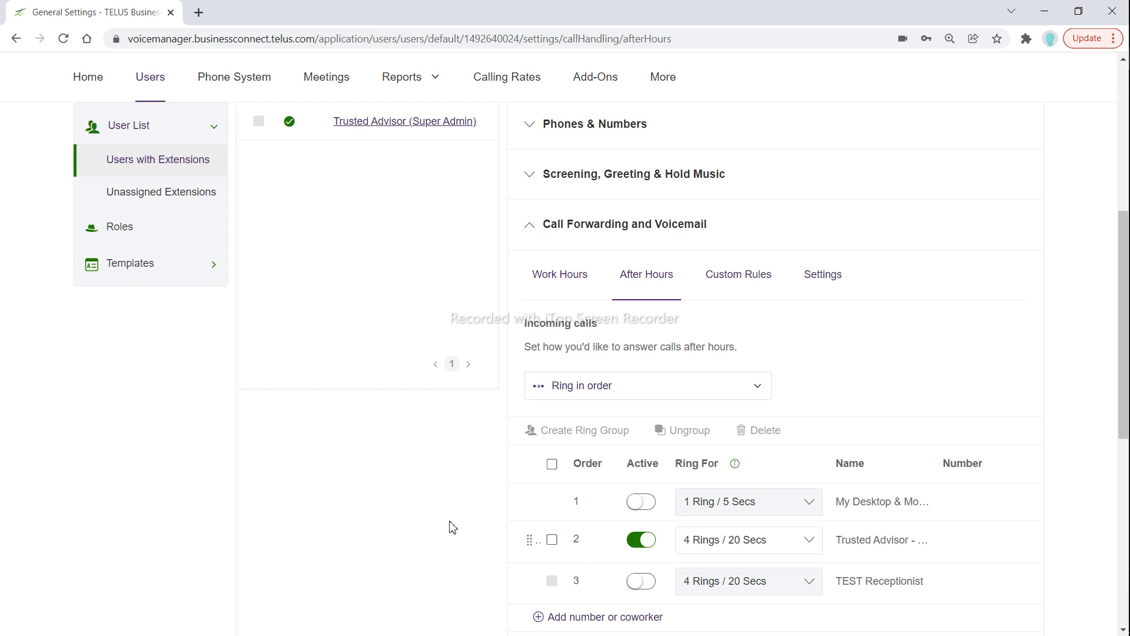
Add coworker Test User 1's TEST 2 phone to the after-hours ring order, and deactivate the Trusted Advisor entry
scroll(453, 527, "down", 3)
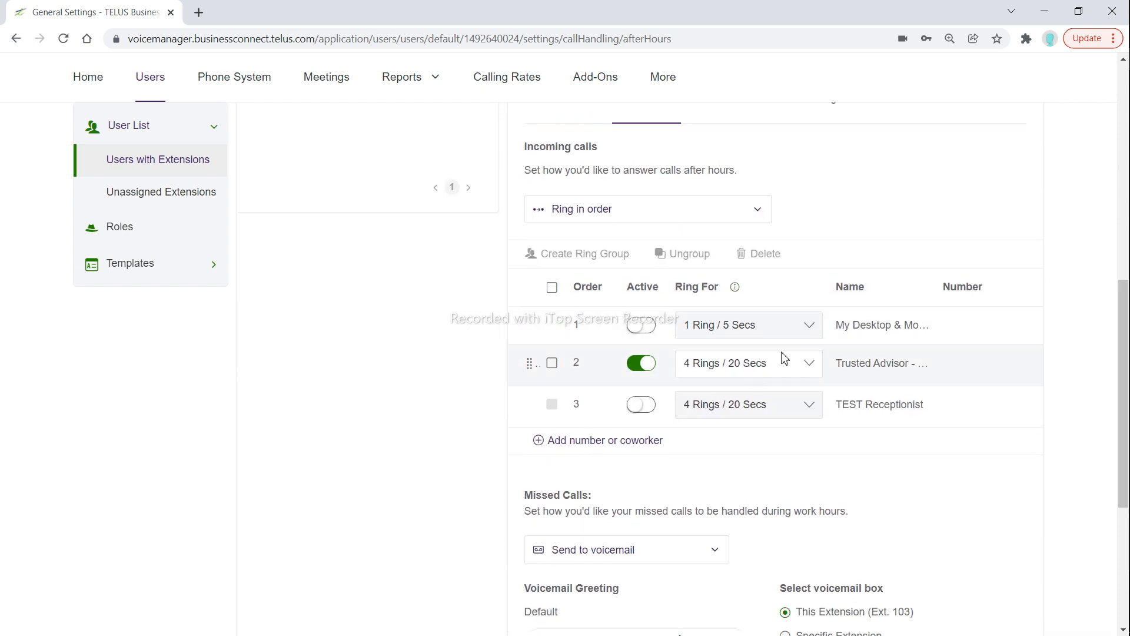
left_click(572, 446)
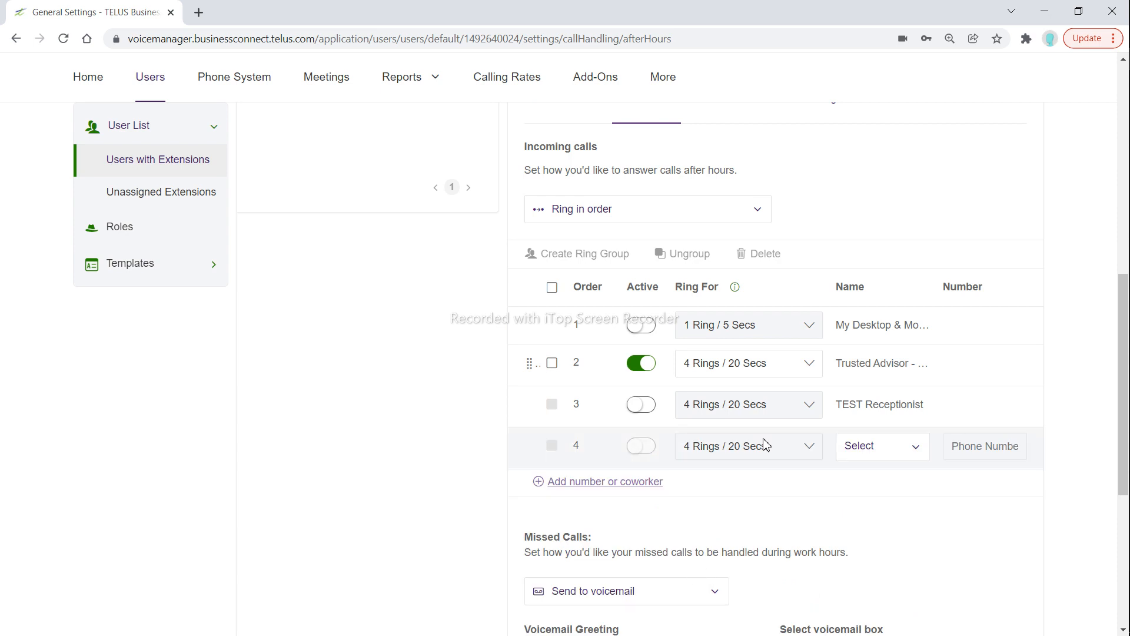
left_click(860, 449)
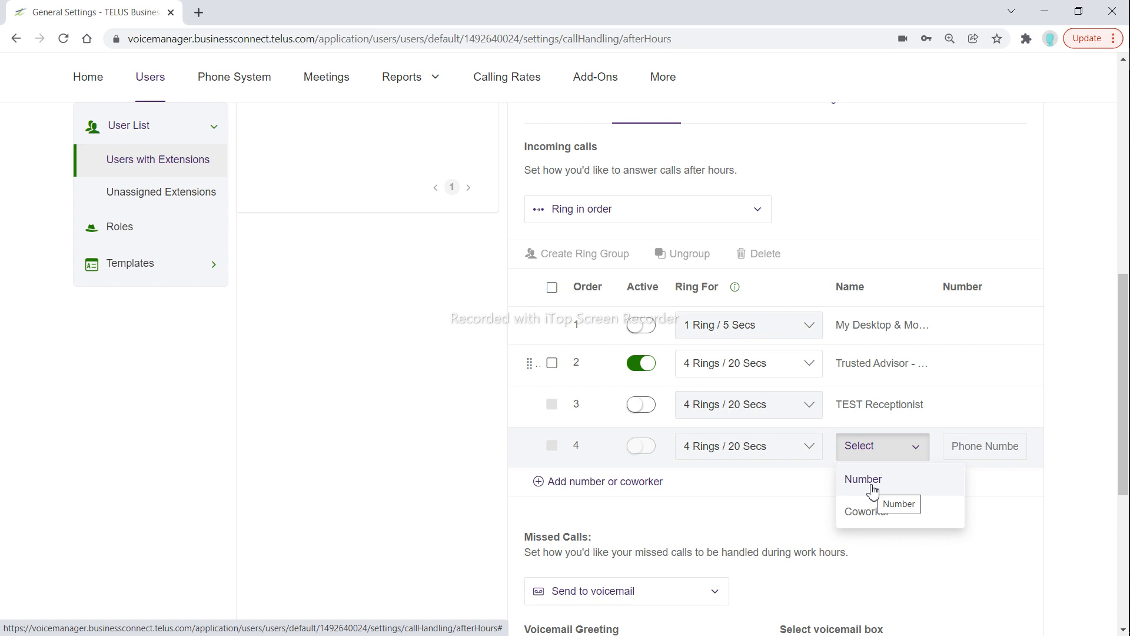
left_click(918, 518)
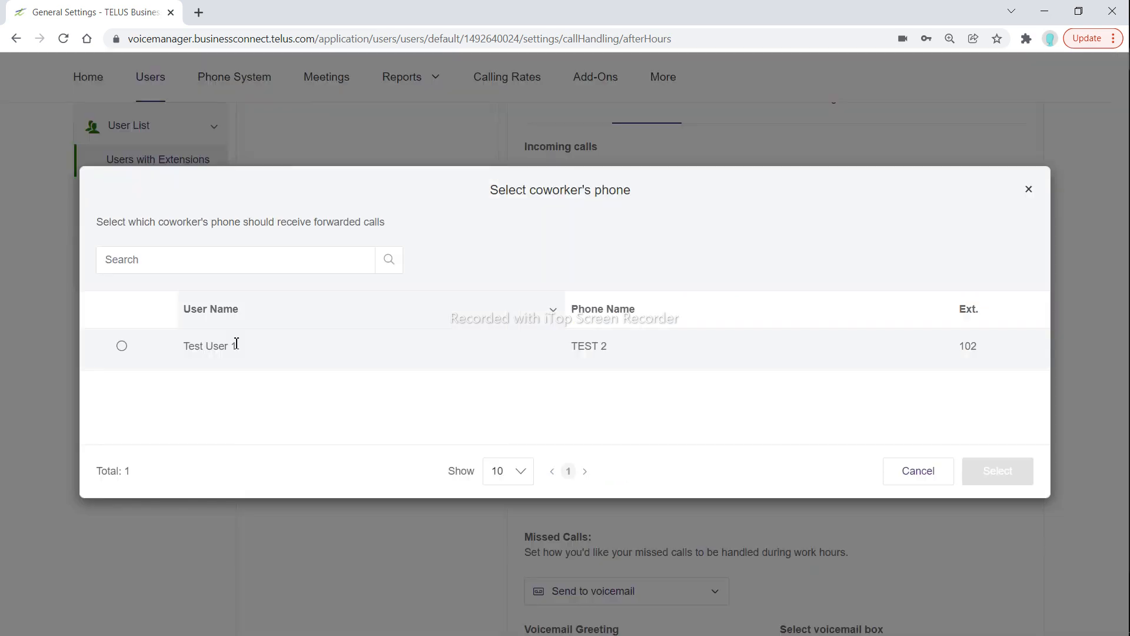
left_click(231, 352)
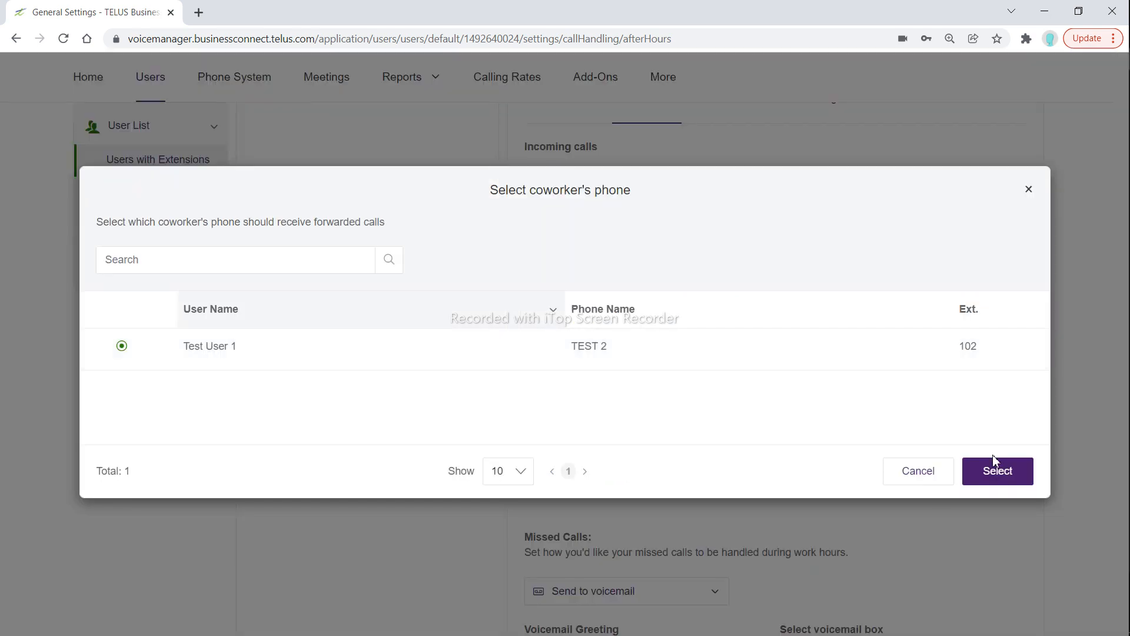
left_click(998, 475)
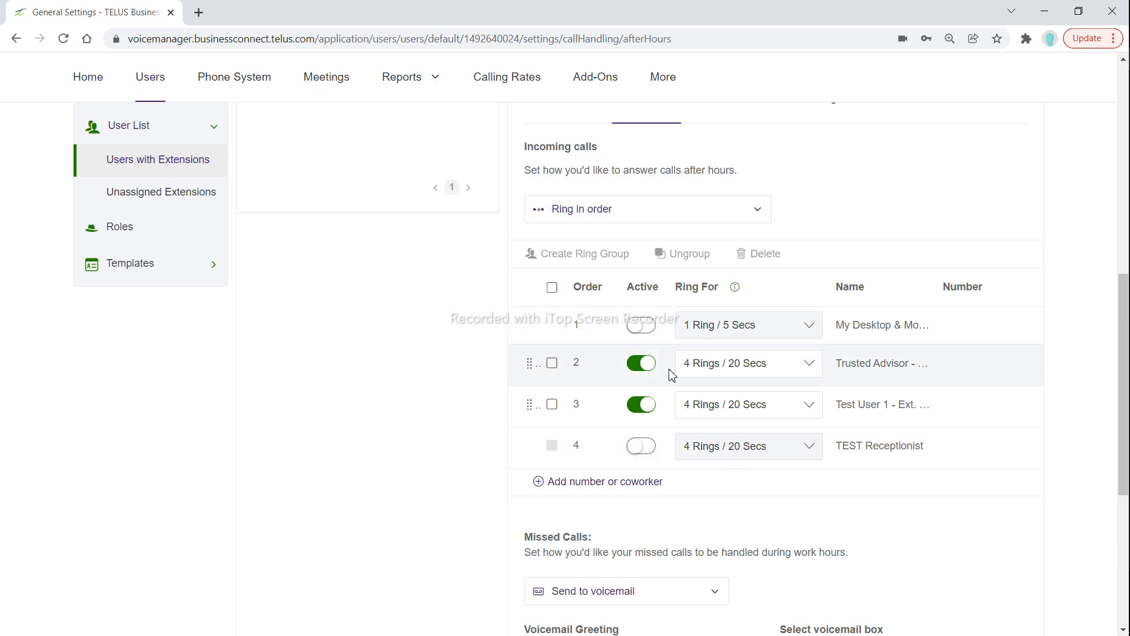
left_click(641, 364)
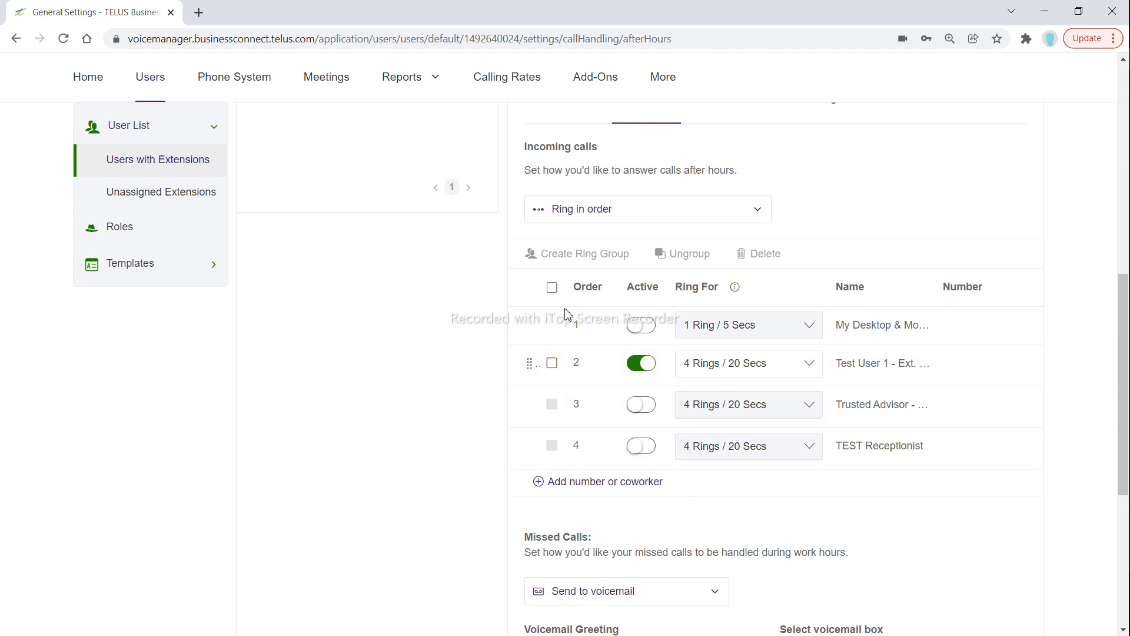
Set the after-hours incoming calls to Send to voicemail, and review the other handling options without choosing one
left_click(623, 215)
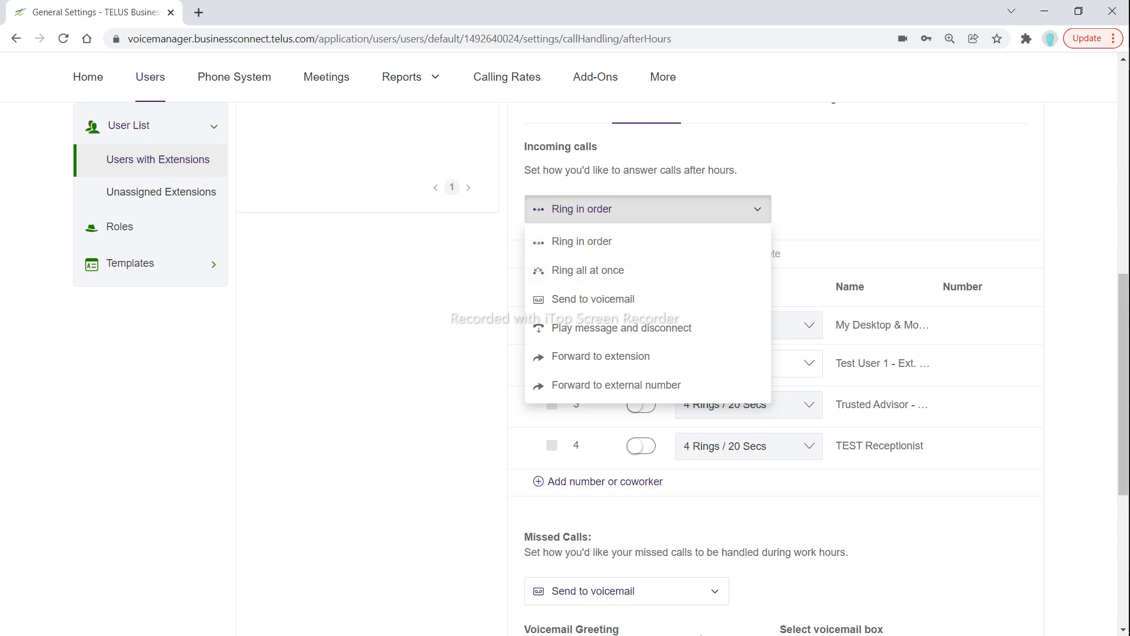
left_click(609, 302)
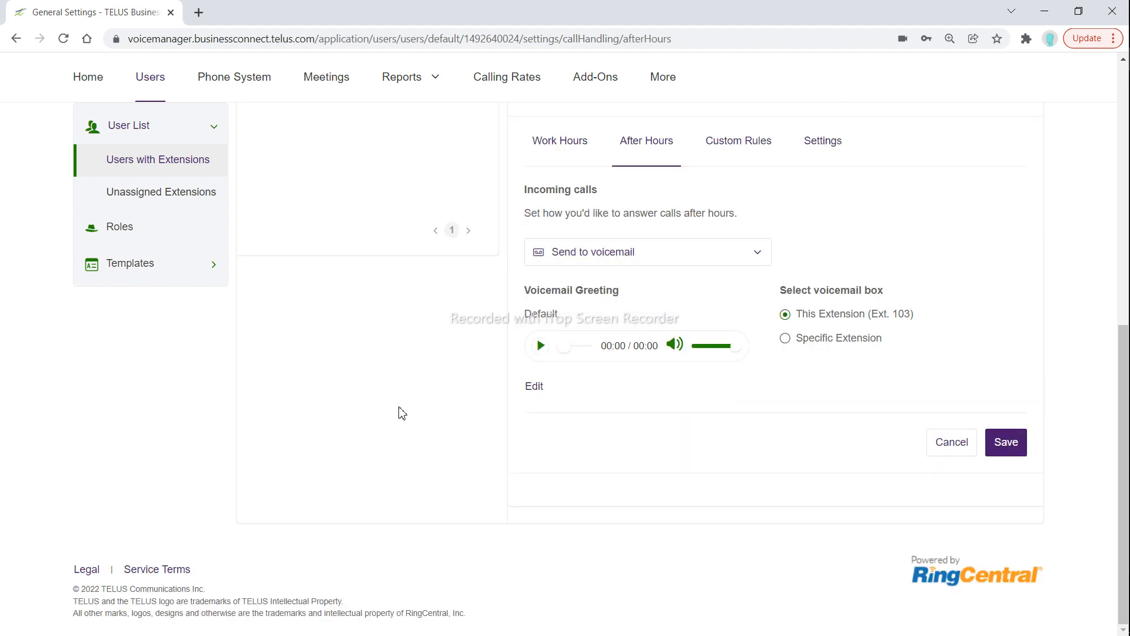
scroll(399, 412, "up", 2)
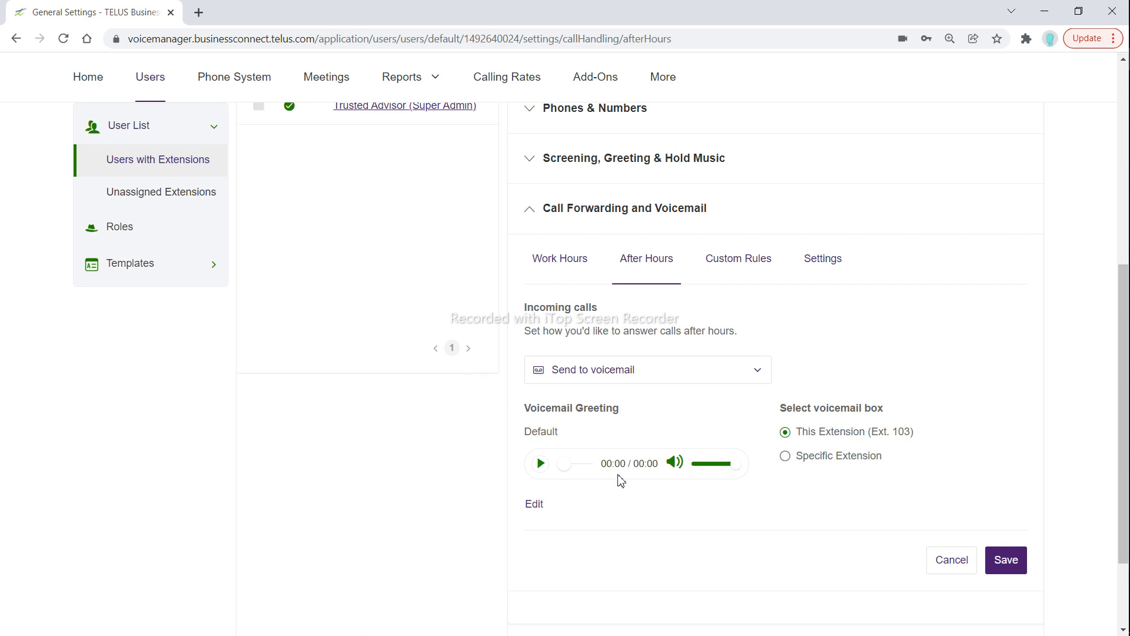
left_click(638, 383)
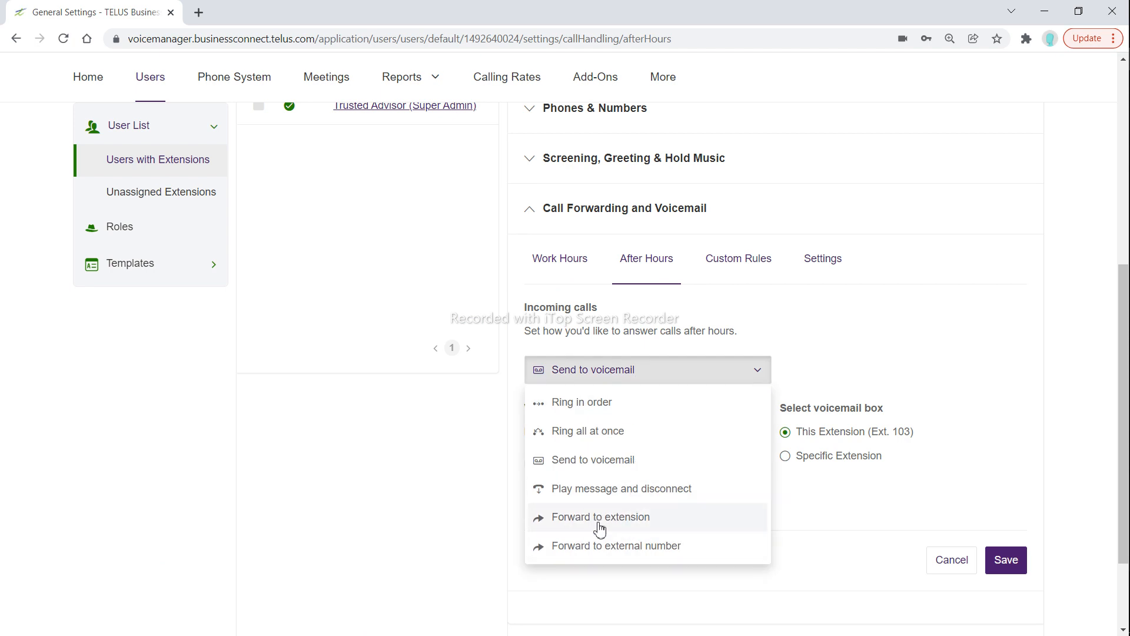
left_click(802, 560)
Collapse the Call Forwarding and Voicemail section without saving the after-hours changes
scroll(802, 561, "up", 7)
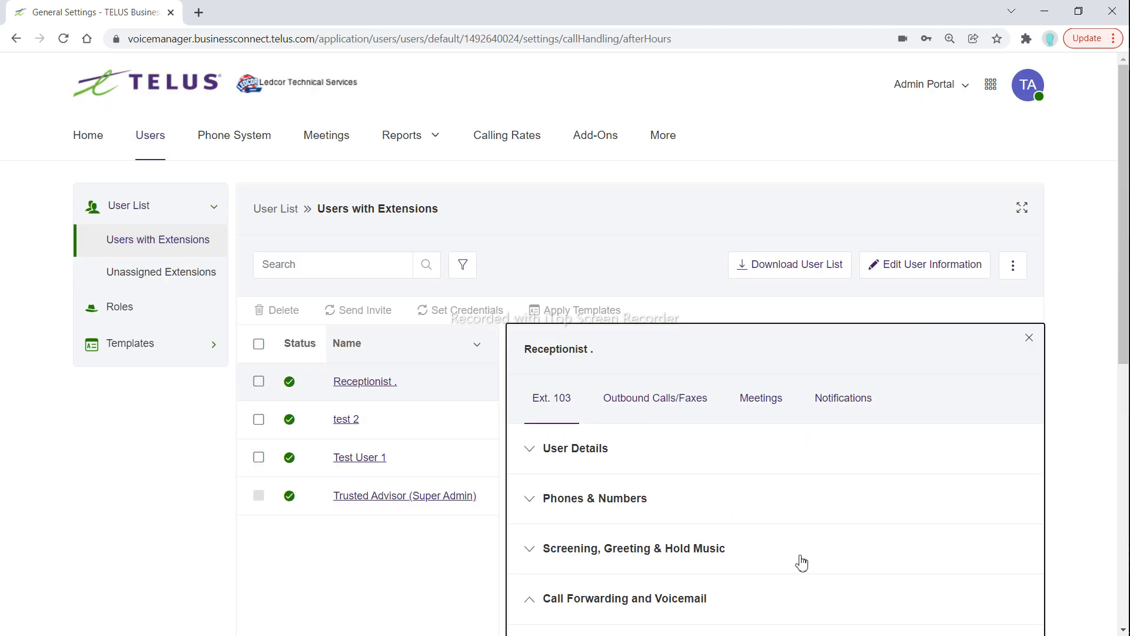
scroll(802, 560, "down", 2)
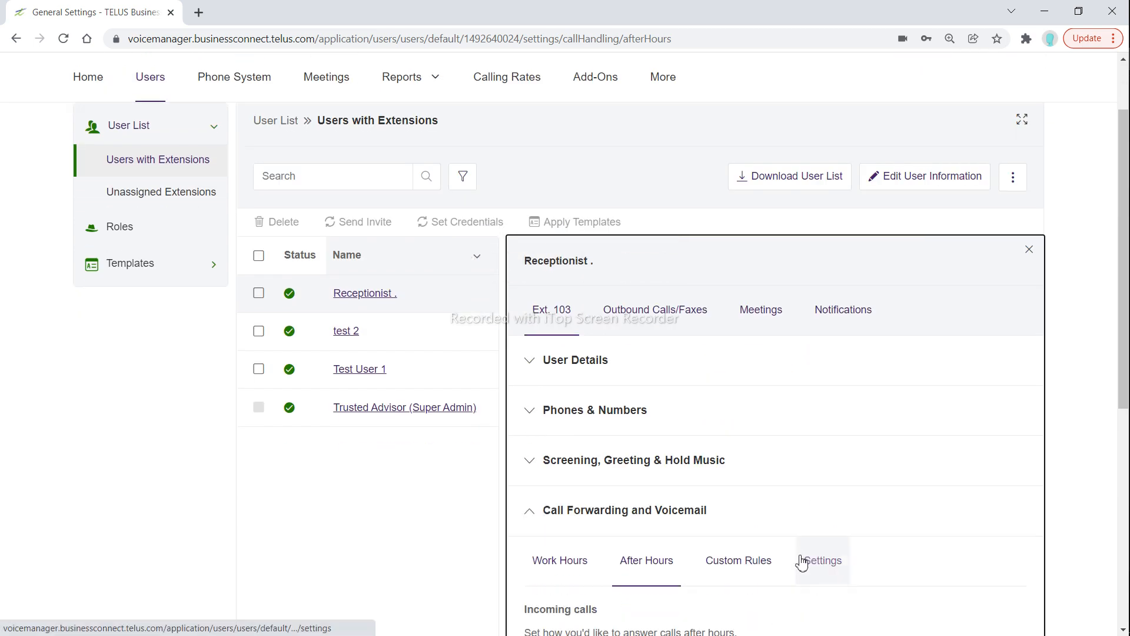
left_click(609, 509)
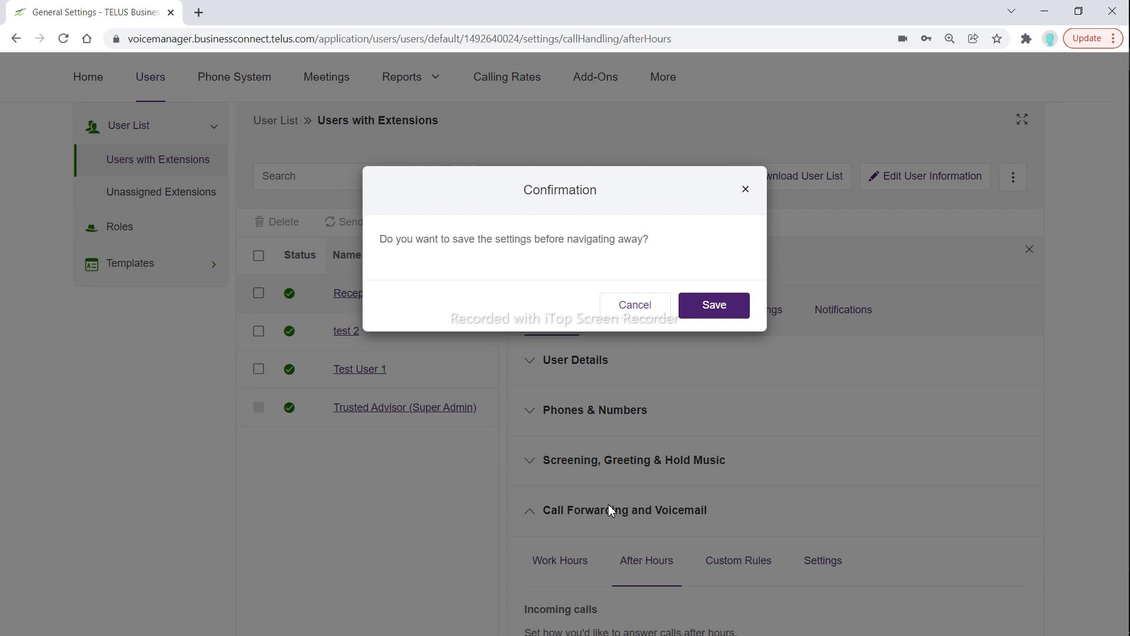
left_click(663, 307)
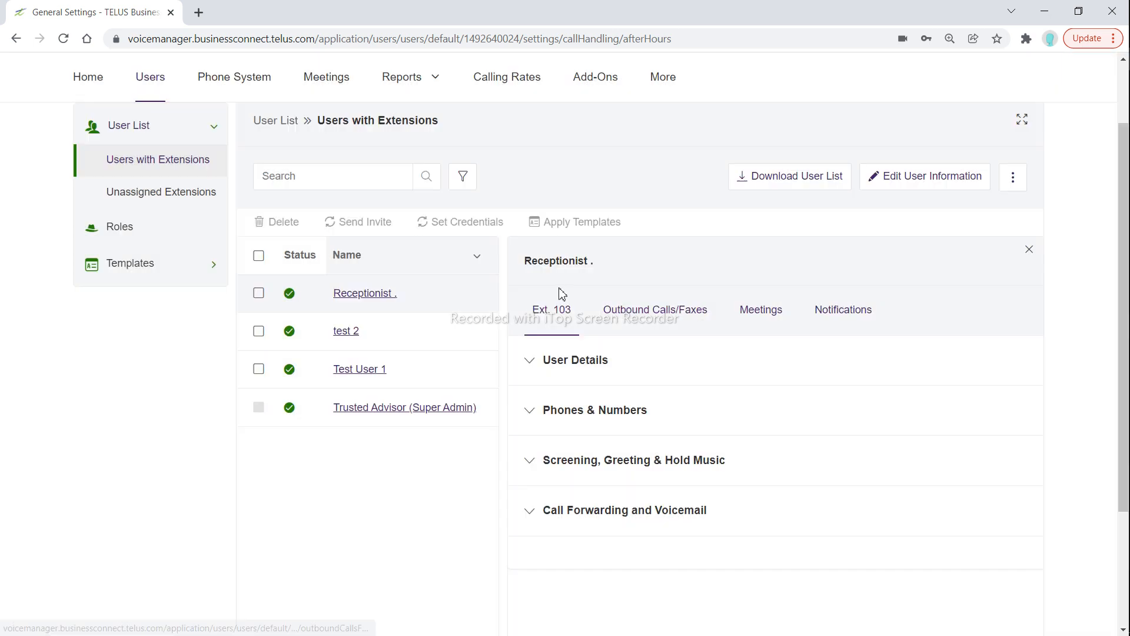
Open the outbound Caller ID settings, view the numbers selectable for the TEST Receptionist phone, and close the selection without changing it
left_click(706, 311)
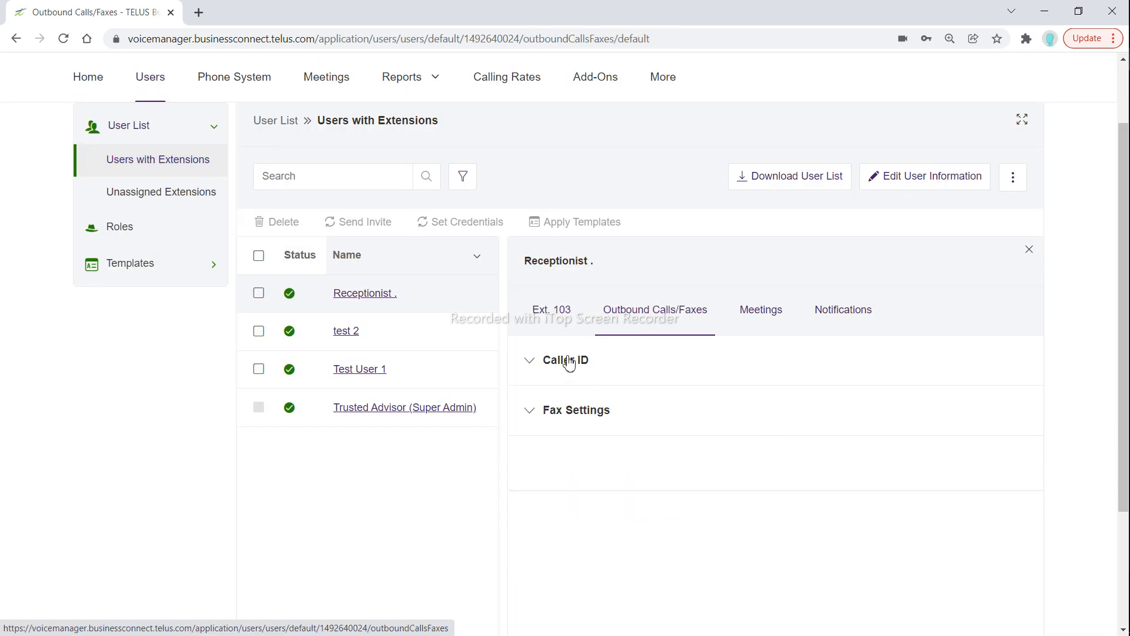
left_click(569, 363)
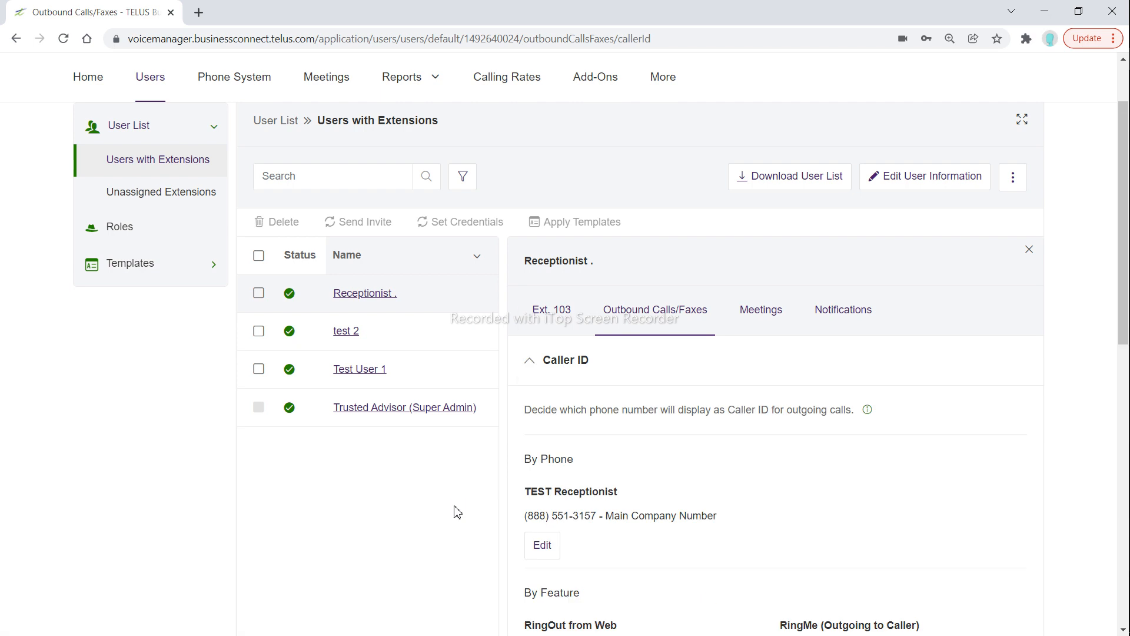
scroll(458, 512, "down", 2)
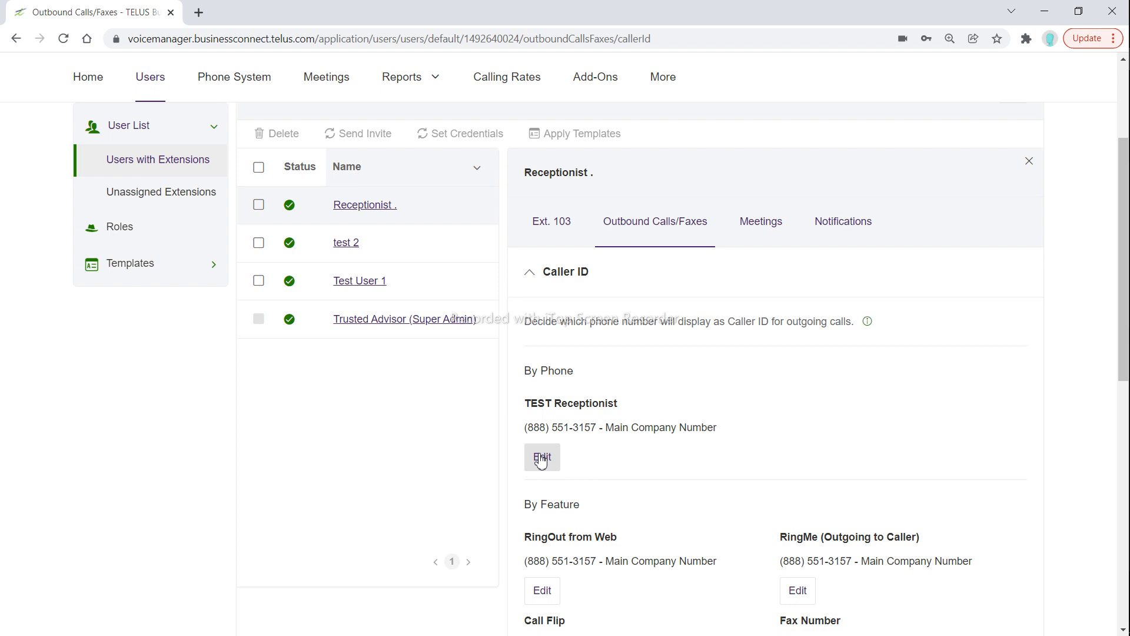
left_click(541, 459)
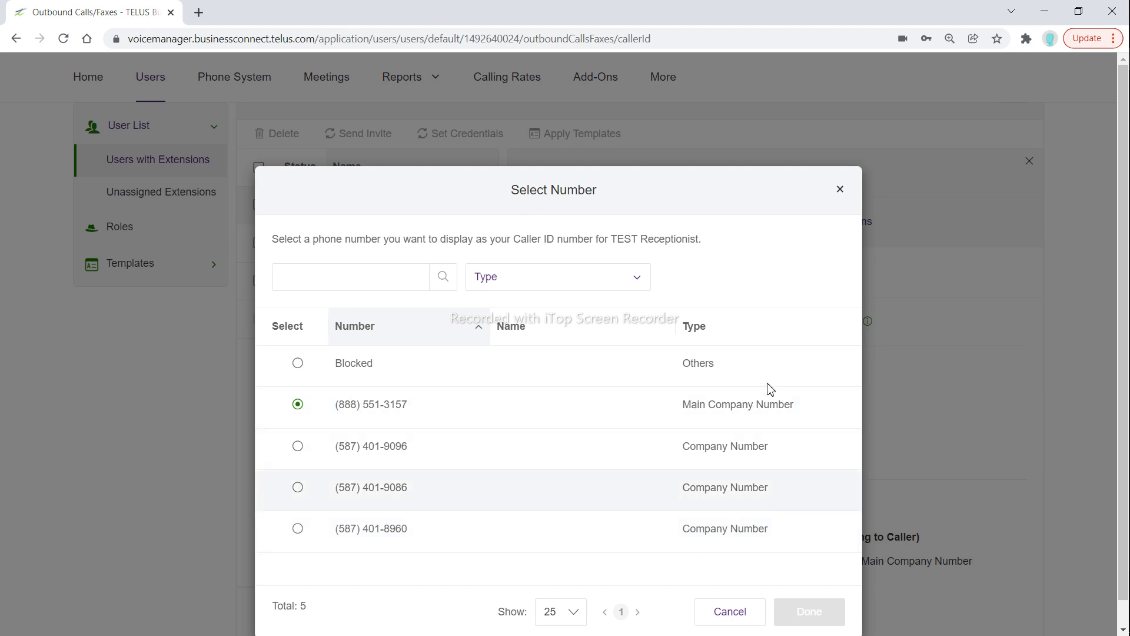
left_click(842, 194)
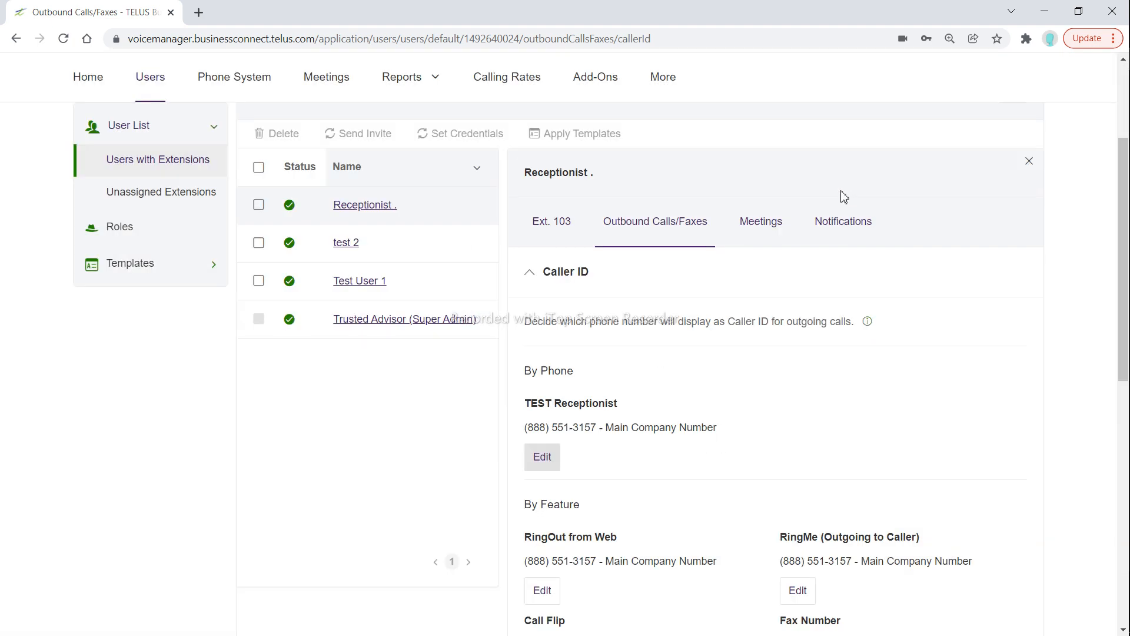
Review the caller ID settings by feature, along with the Caller ID Name and Internal Calls options
scroll(754, 441, "down", 1)
scroll(754, 442, "down", 5)
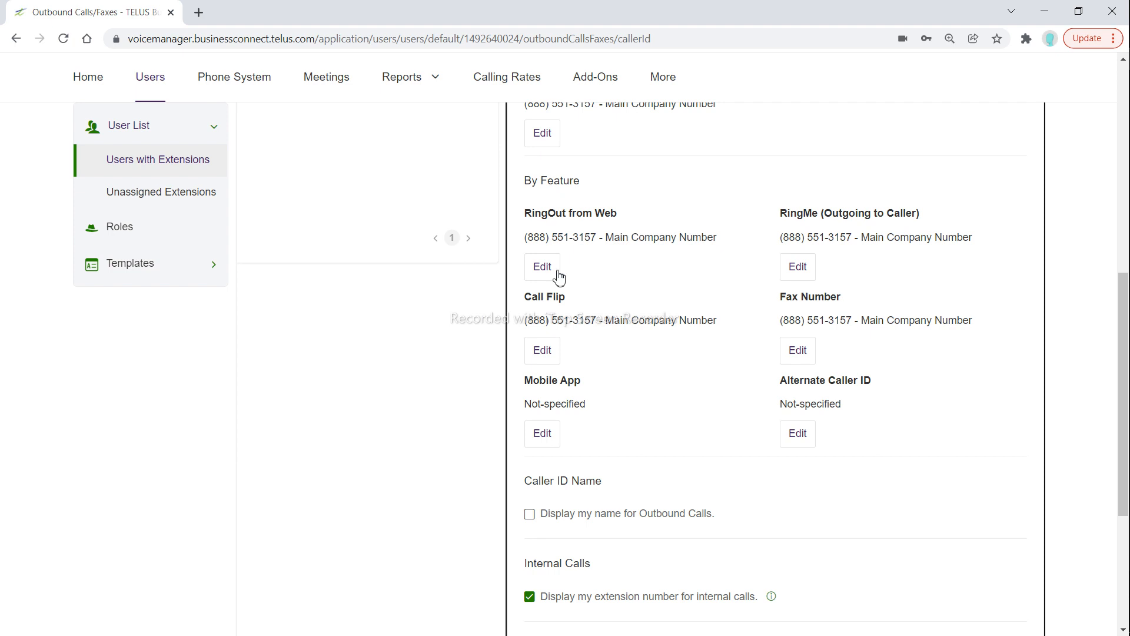
left_click(387, 403)
scroll(389, 404, "down", 5)
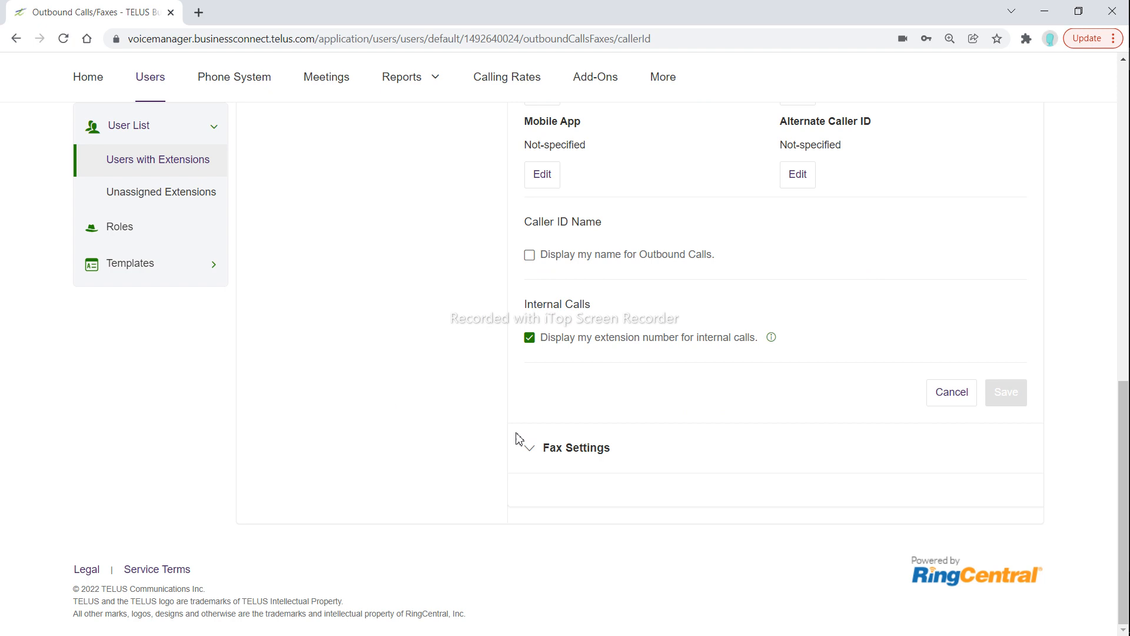
Open the Fax Settings and examine the fax-by-email options, including the permitted email addresses field, without entering anything
left_click(580, 451)
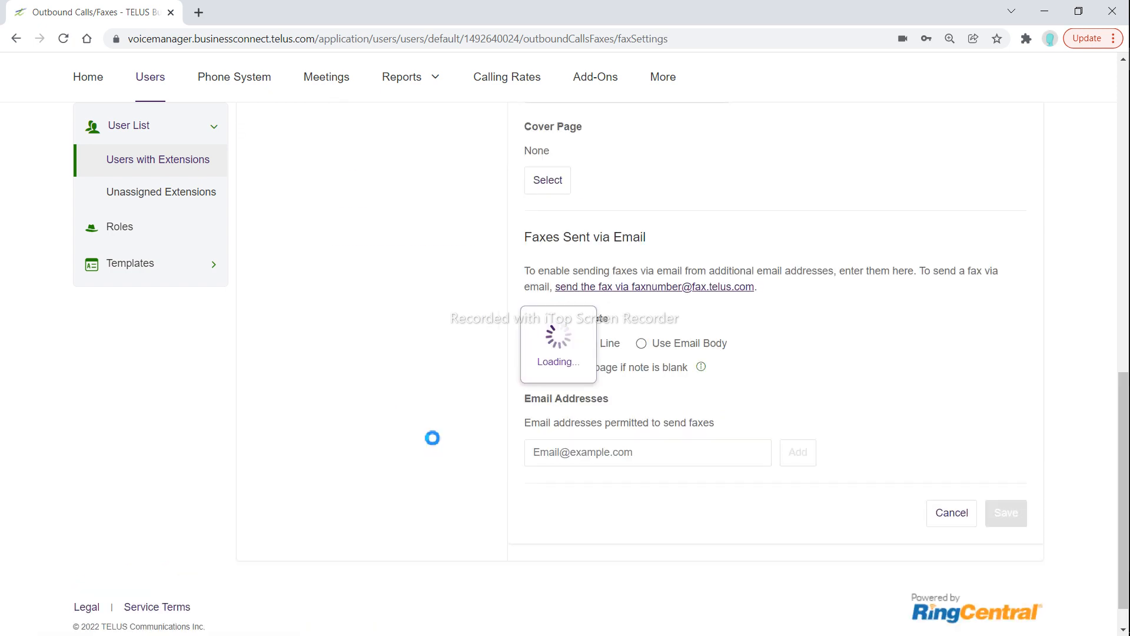
scroll(451, 304, "down", 2)
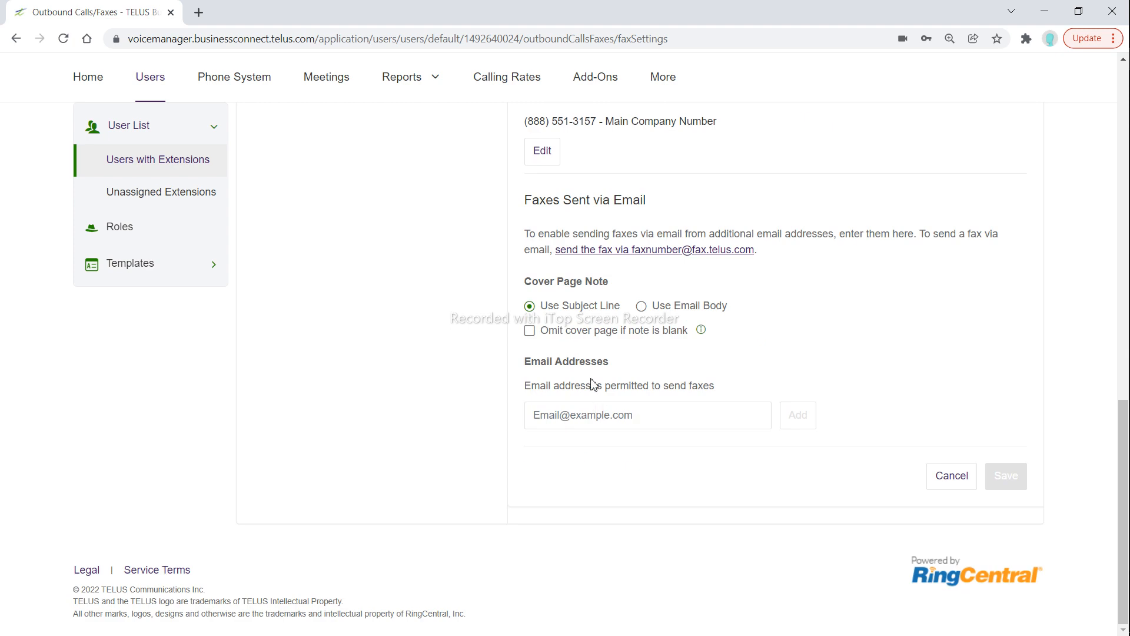
left_click(598, 419)
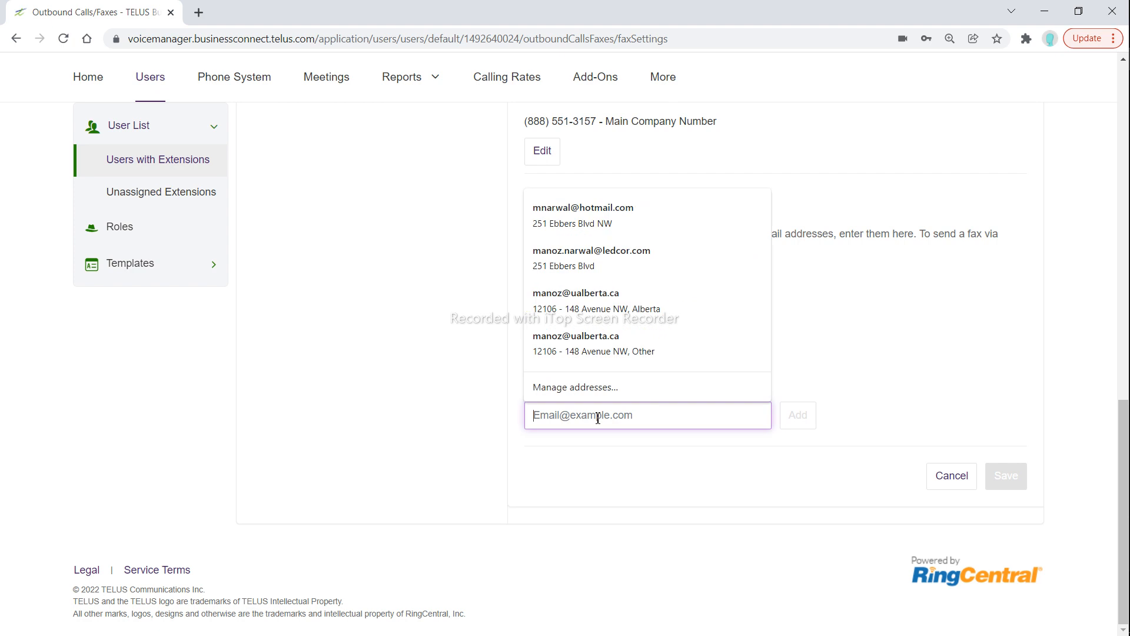
left_click(714, 488)
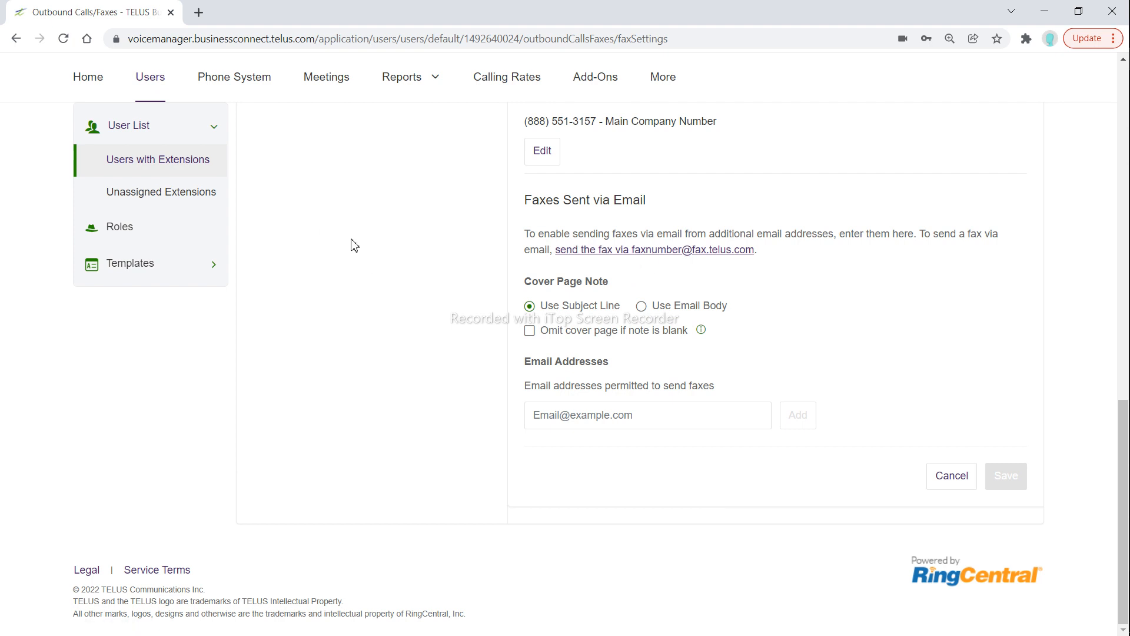
scroll(355, 245, "up", 1)
scroll(355, 245, "down", 1)
scroll(849, 289, "up", 1)
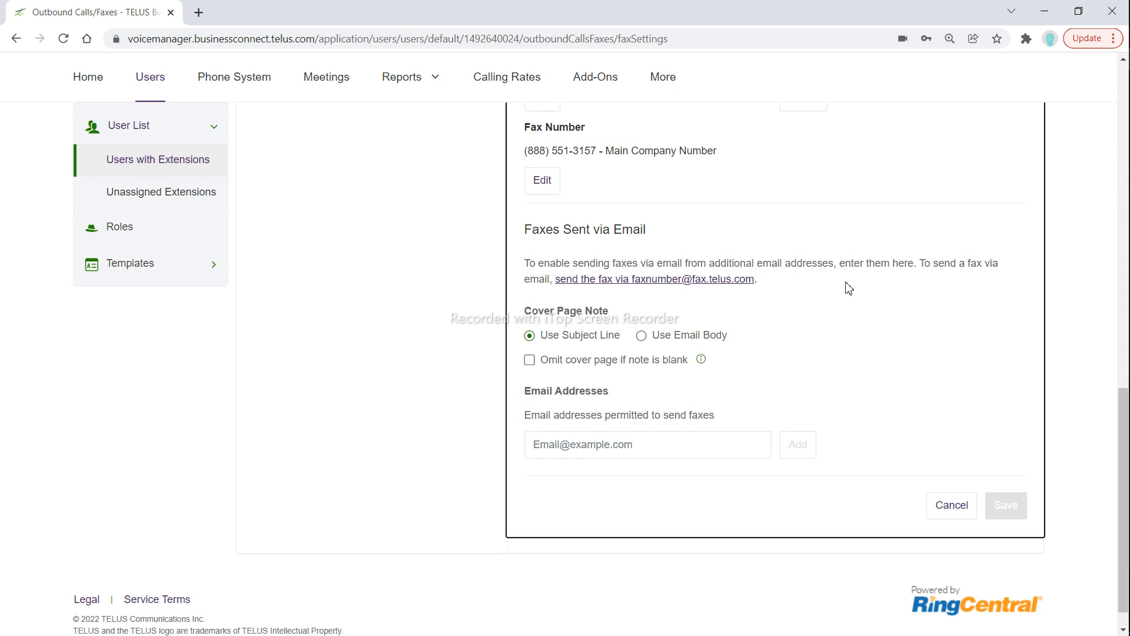
Open the Receptionist's Meetings settings and look over the video service and meeting options
scroll(849, 288, "up", 12)
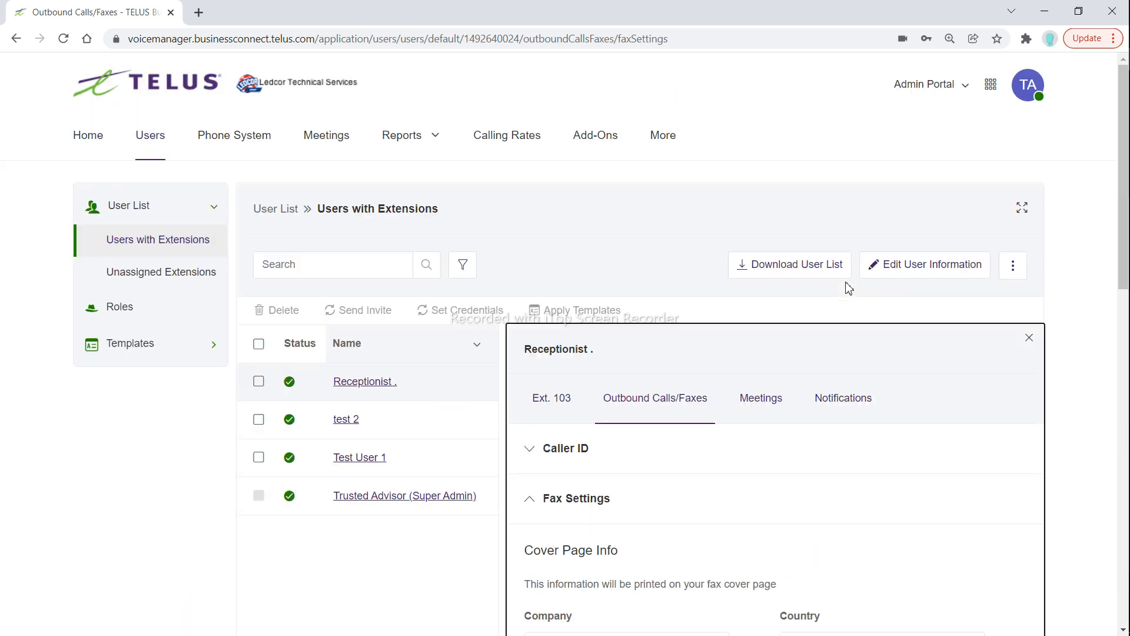
left_click(763, 401)
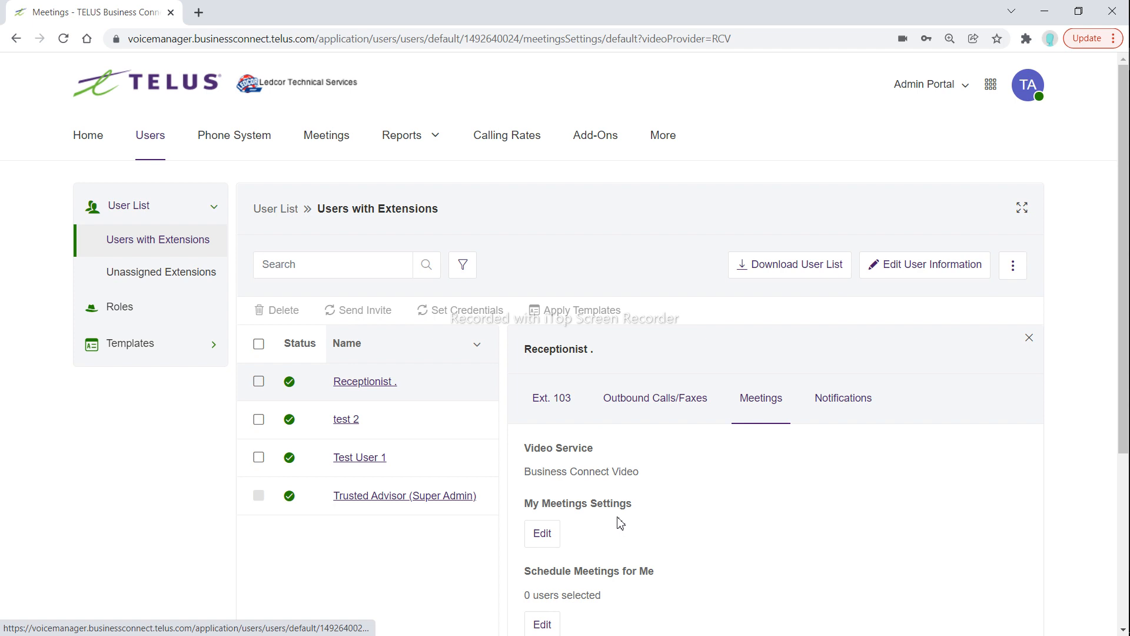
scroll(681, 515, "down", 4)
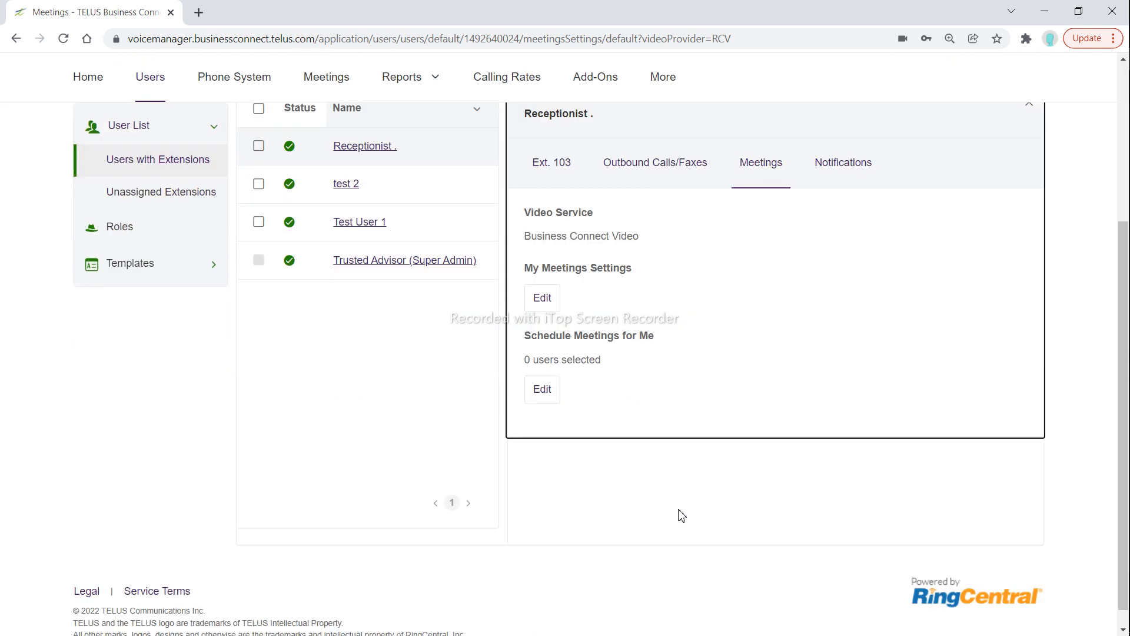
scroll(681, 516, "up", 2)
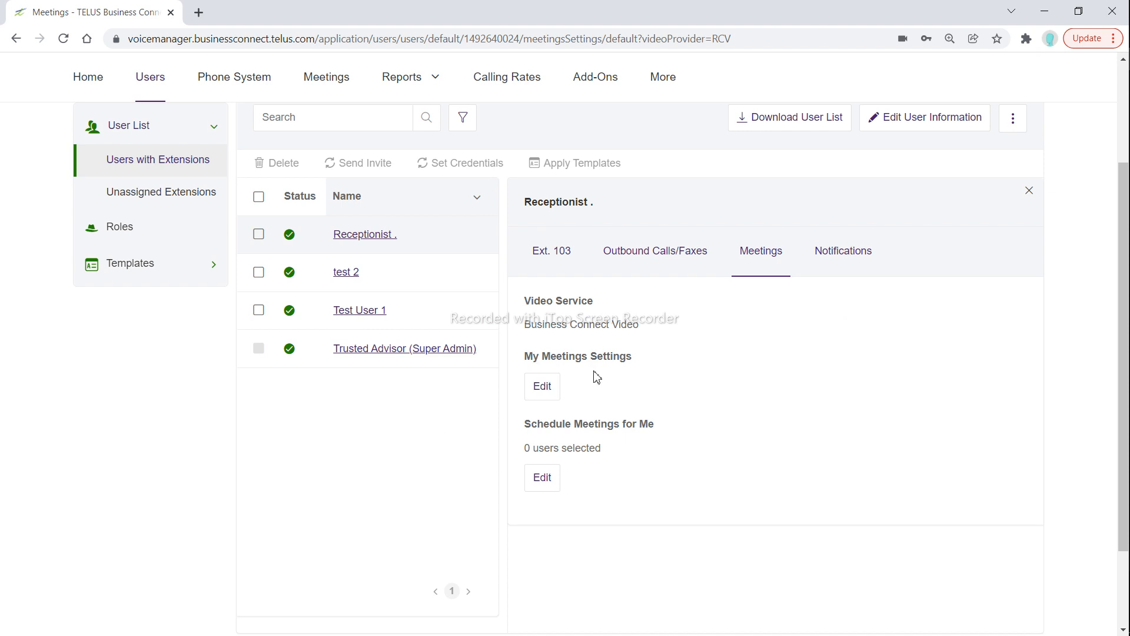
Open My Meetings Settings for editing and review its Basic, Security and Email Notifications options
left_click(553, 387)
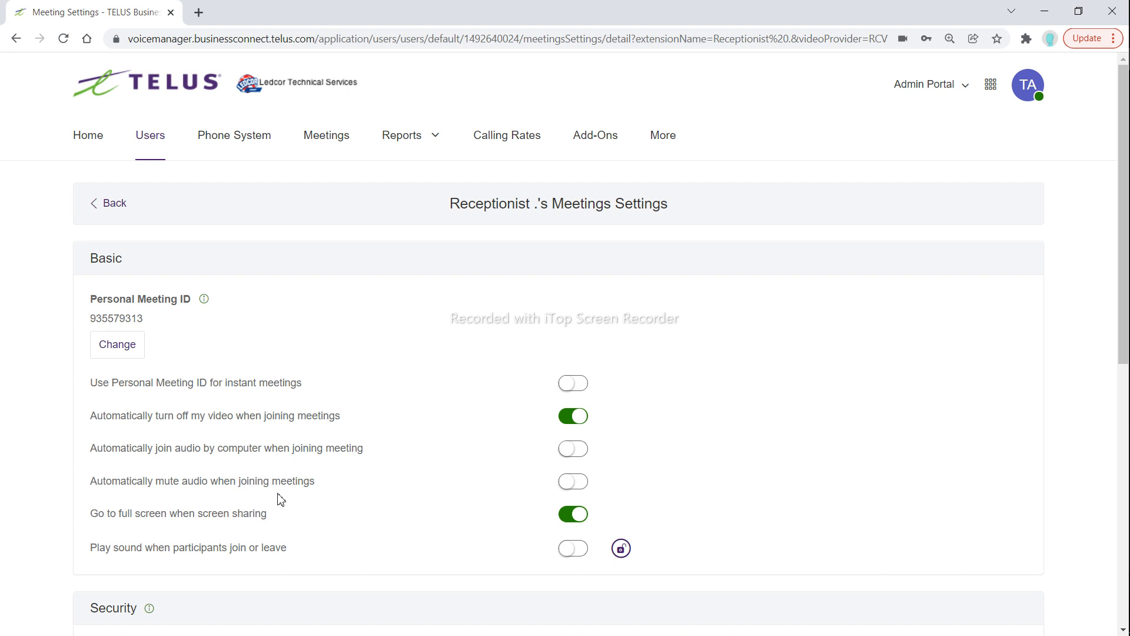
scroll(58, 473, "down", 8)
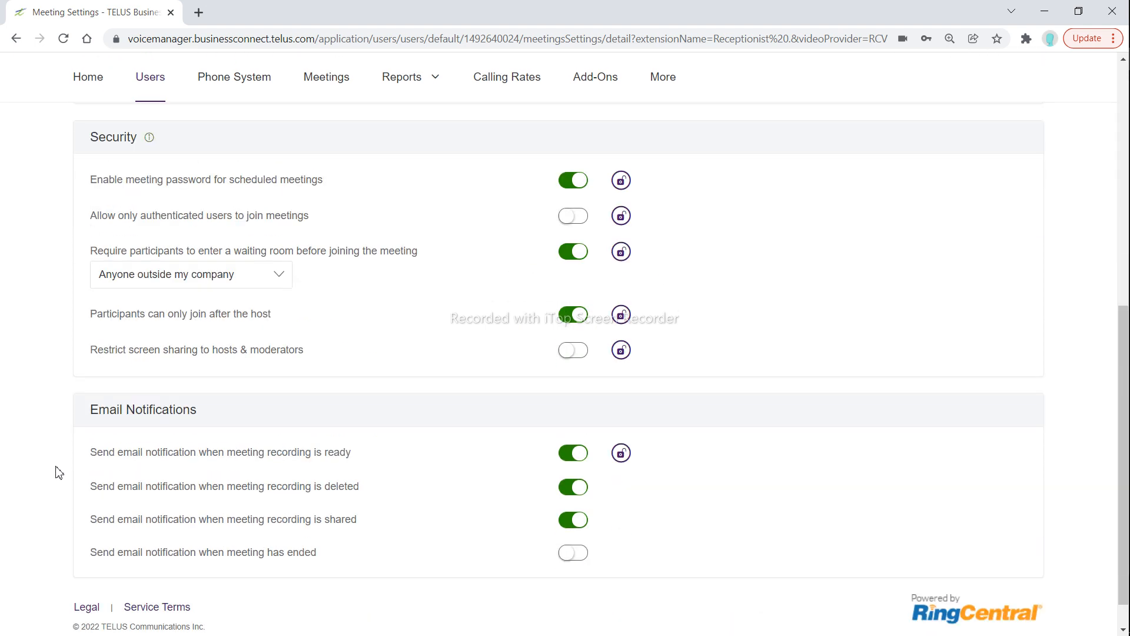
scroll(58, 472, "down", 1)
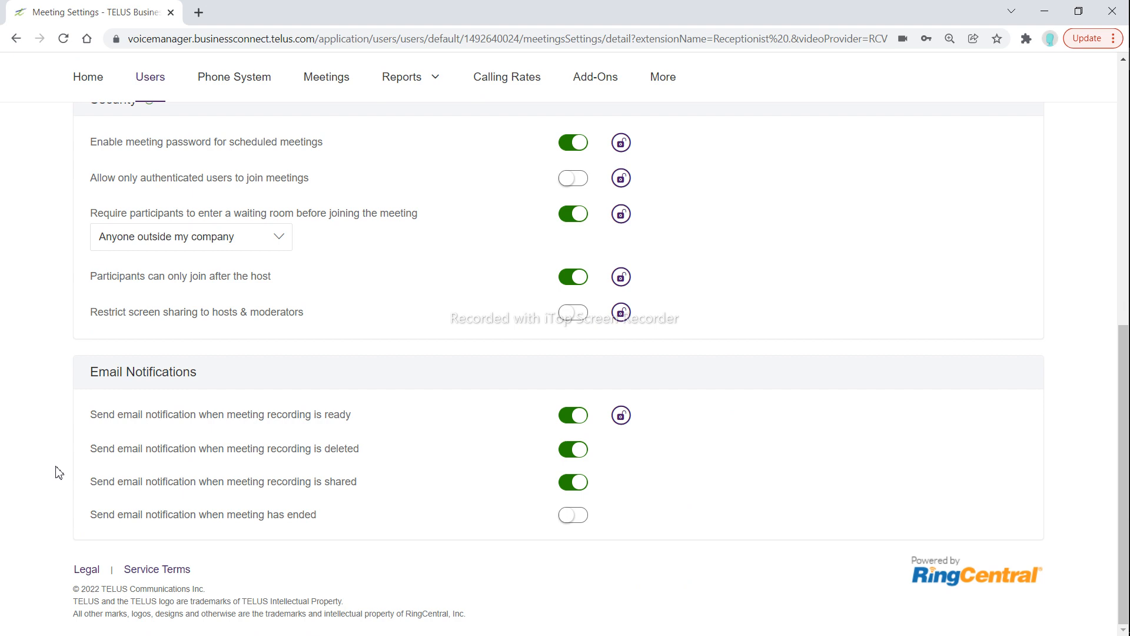
scroll(58, 473, "up", 10)
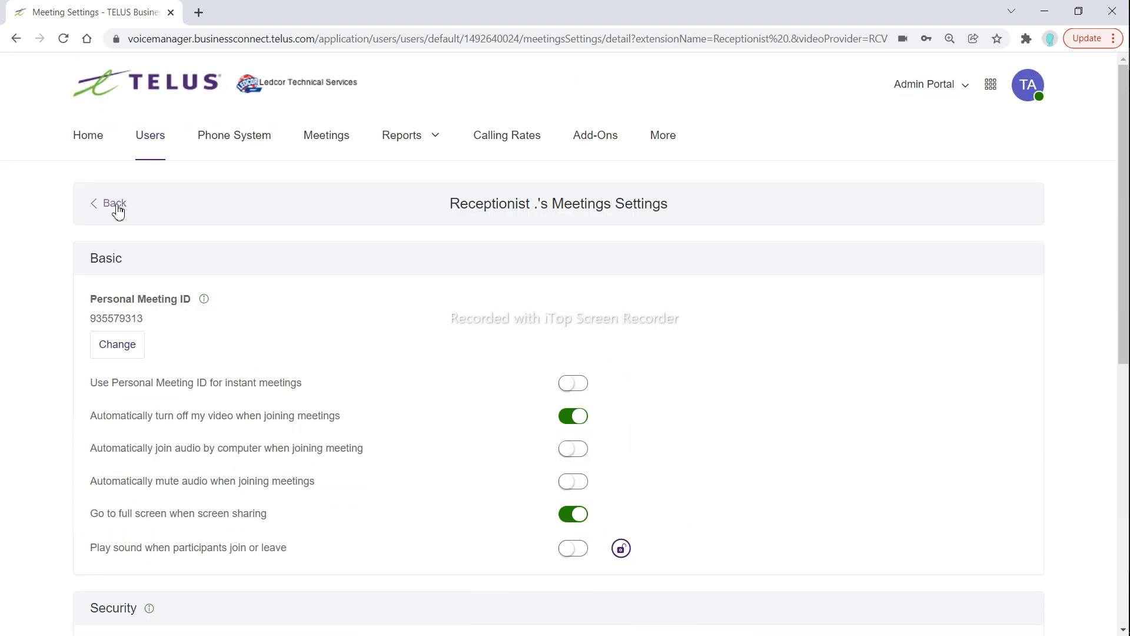
Return to the Meetings overview and view the users available under Schedule Meetings for Me, closing the list without selecting anyone
left_click(114, 203)
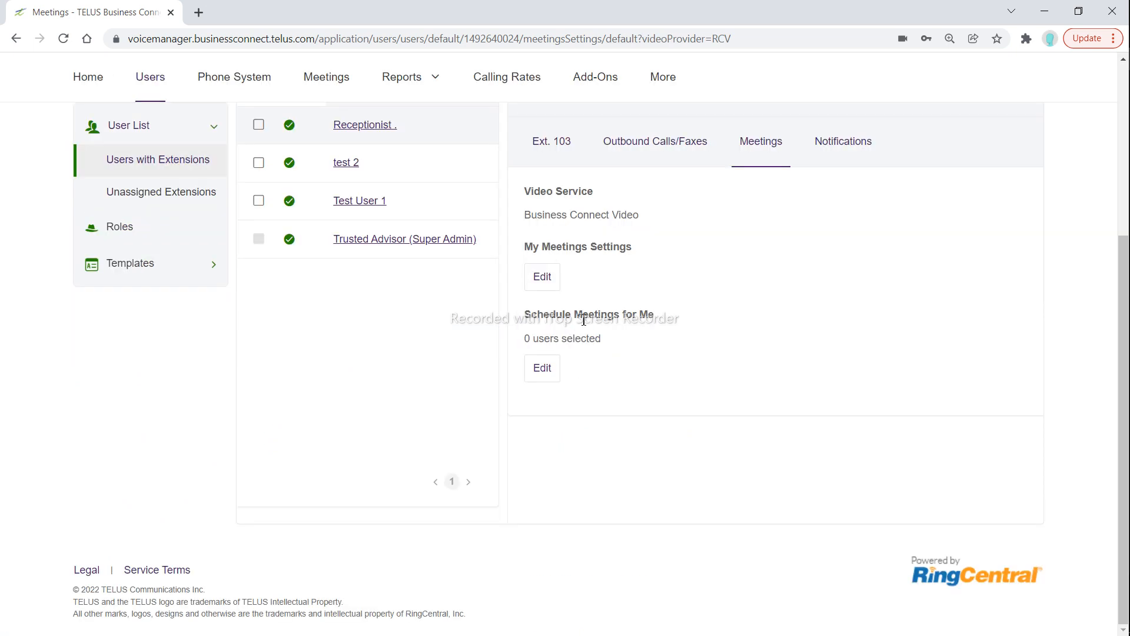
left_click(553, 370)
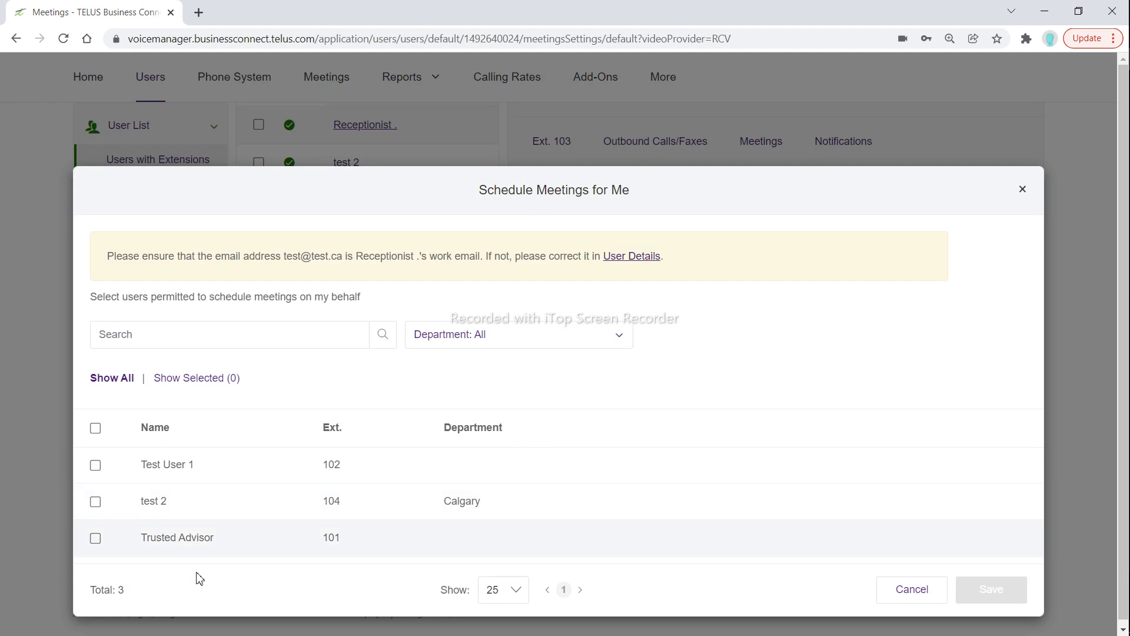
left_click(1024, 191)
Open the Receptionist's Messaging Notifications and review the email and SMS choices for each message type
left_click(867, 156)
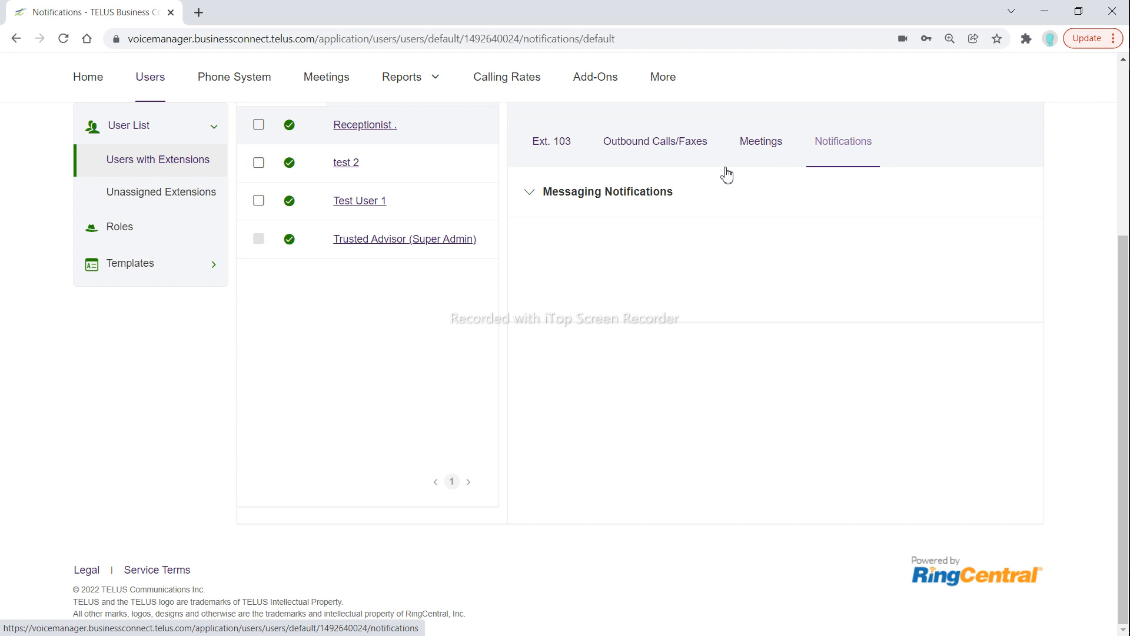
left_click(652, 198)
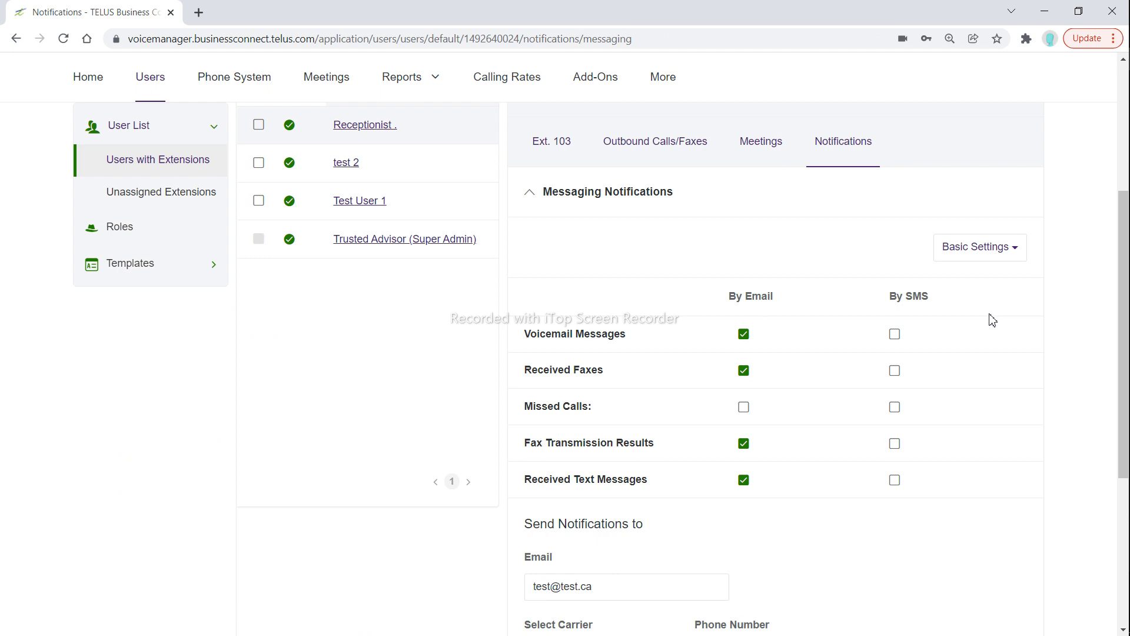
scroll(1077, 347, "down", 3)
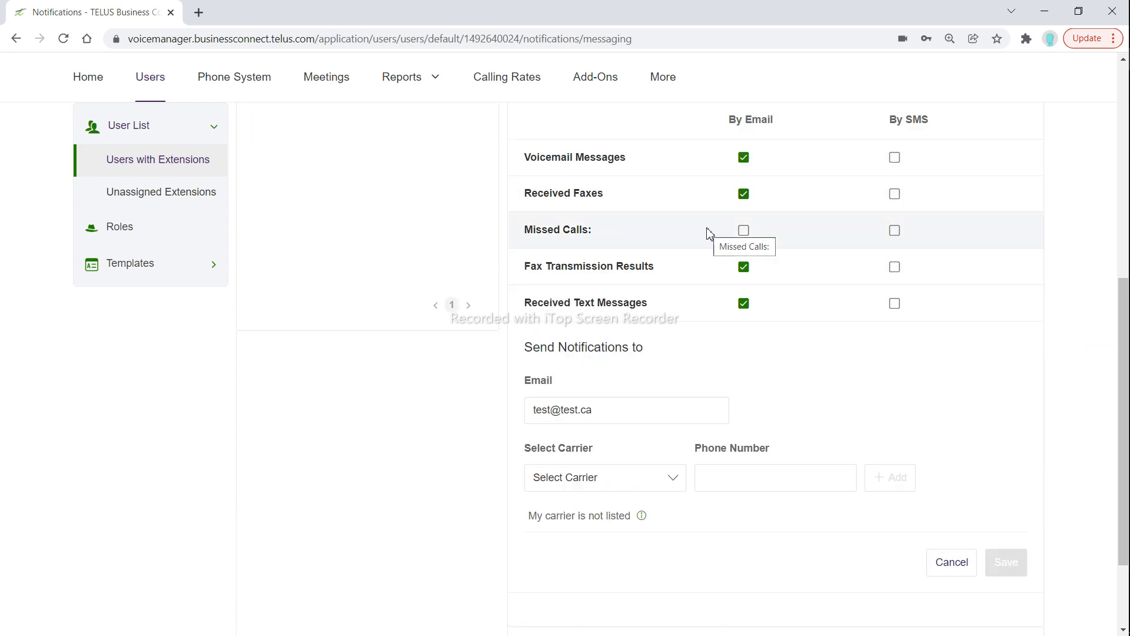
Examine the notification email address, carrier choices and phone number field under Send Notifications to, leaving them all unchanged
left_click(616, 412)
left_click_drag(615, 411, 492, 432)
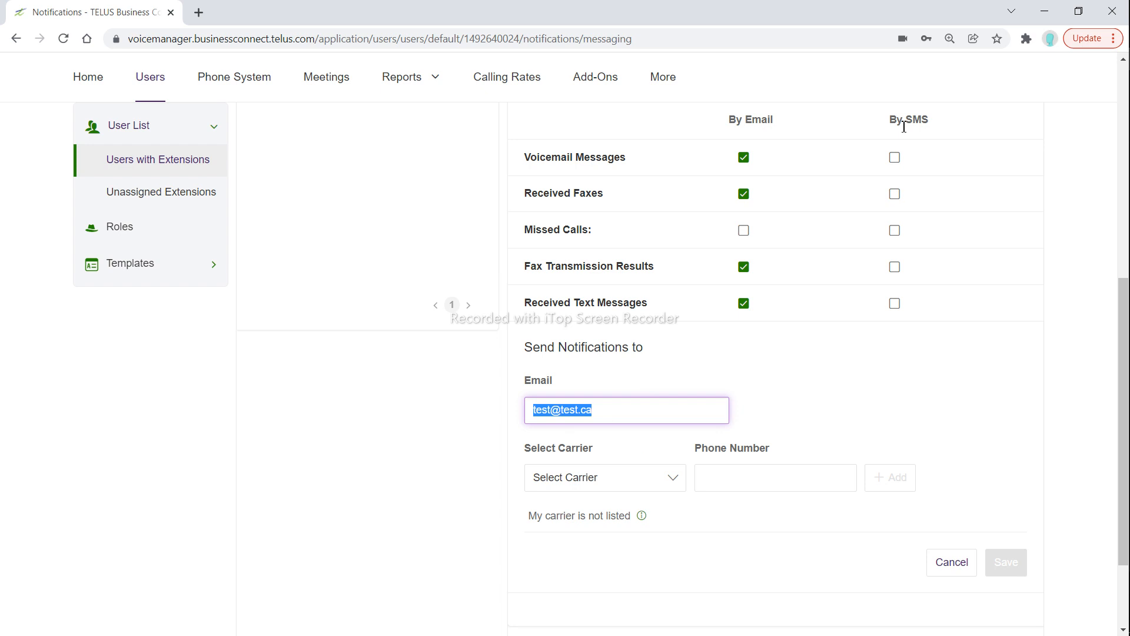
left_click(653, 480)
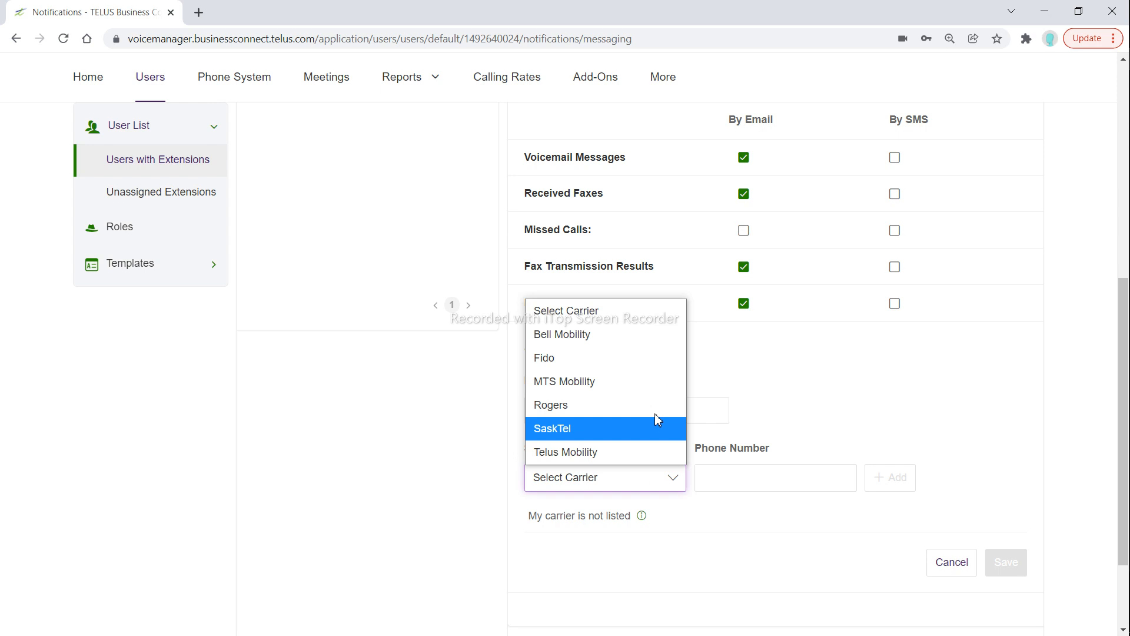
left_click(769, 482)
left_click(770, 481)
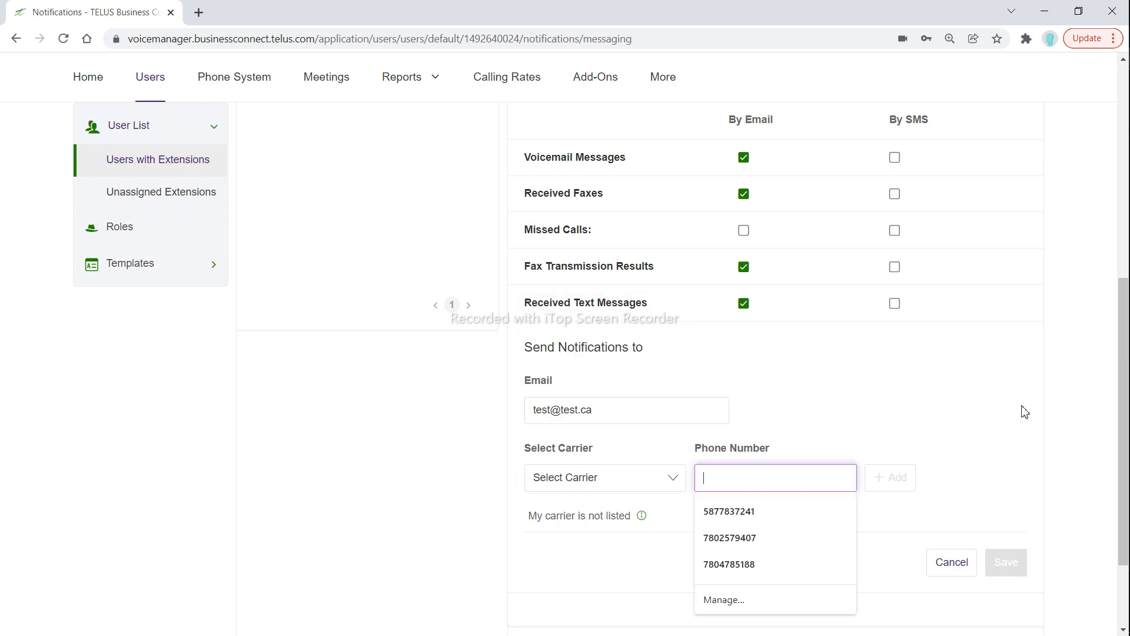
scroll(1025, 412, "up", 7)
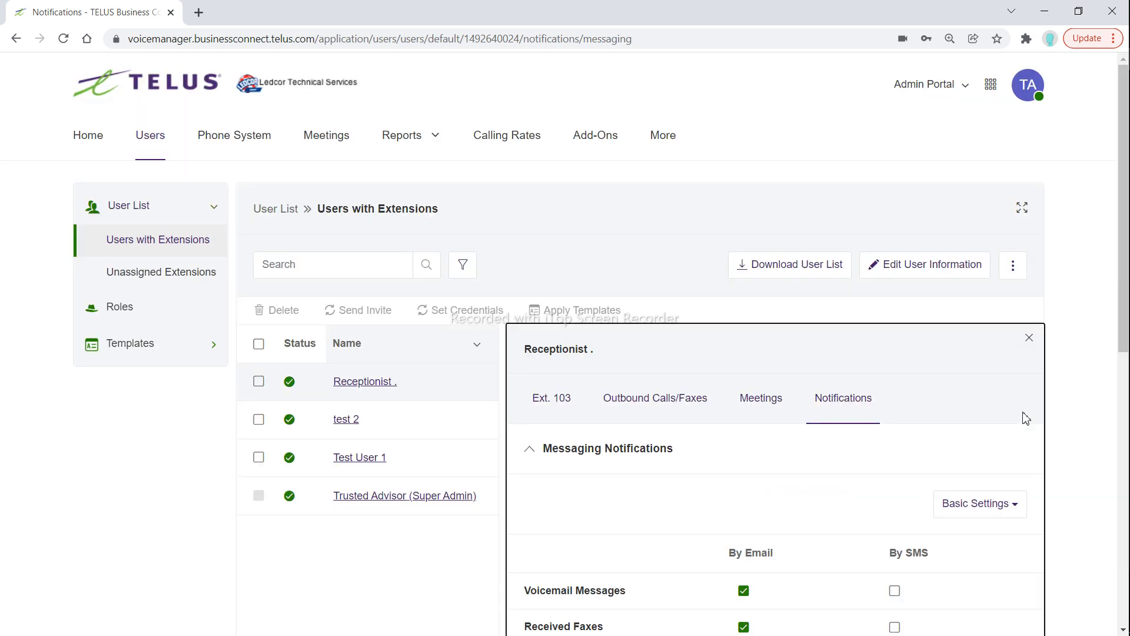